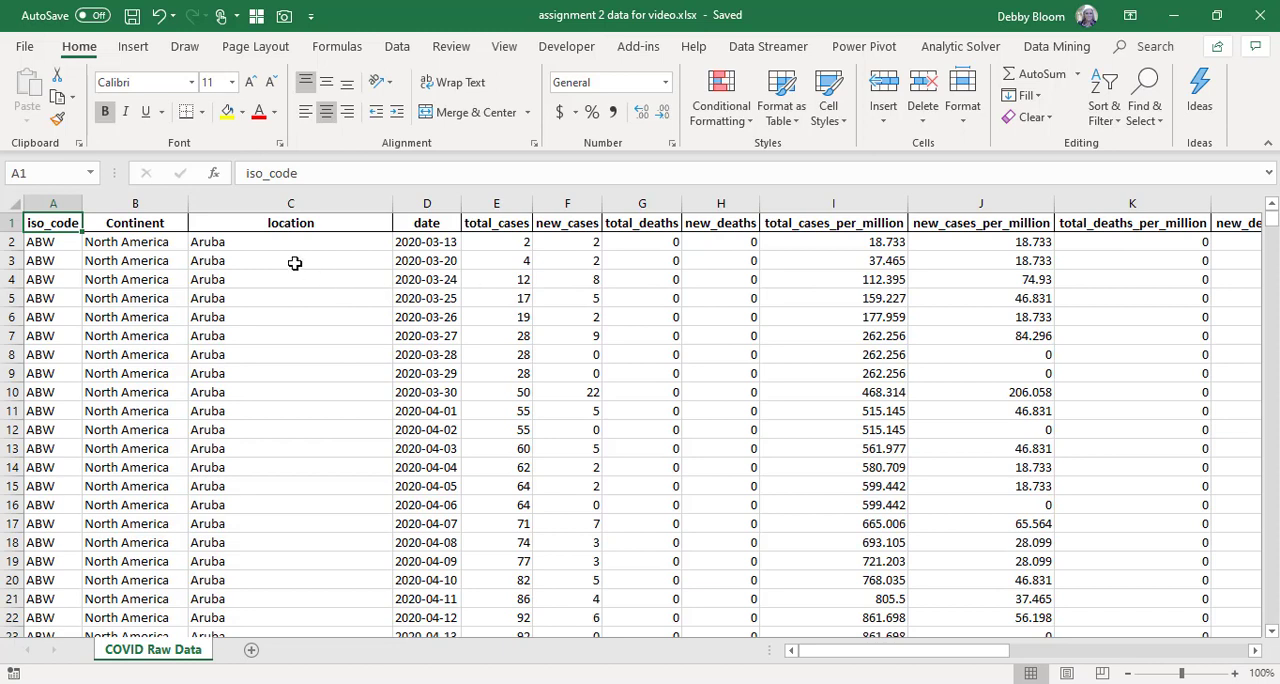
Examine how total_cases accumulates from new_cases by date in the first Aruba rows of the raw data.
{"action": "left_click", "coordinate": [295, 263]}
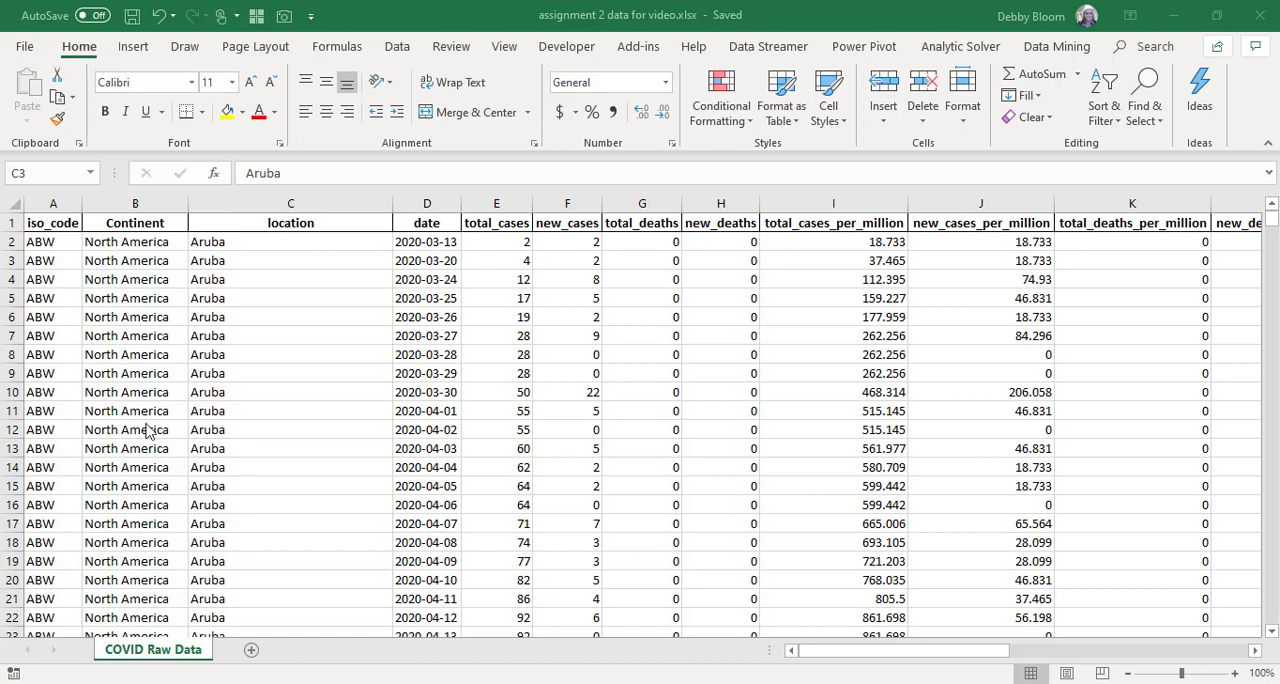
{"action": "left_click", "coordinate": [137, 279]}
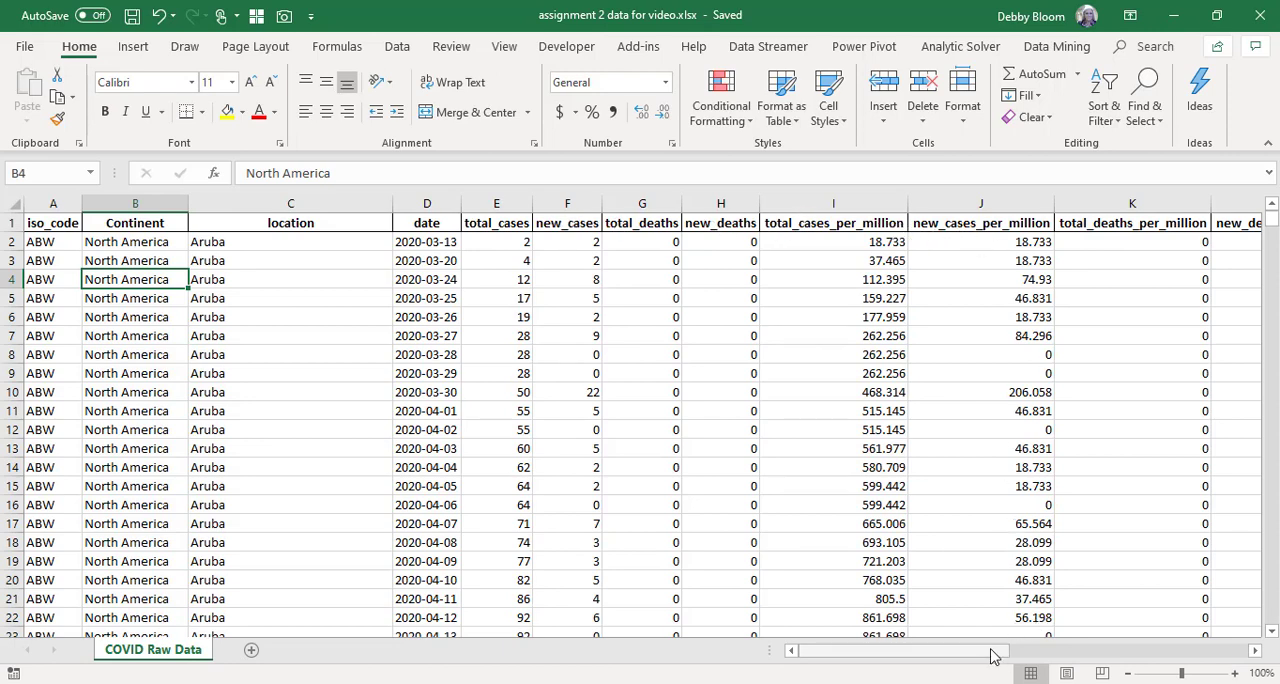
{"action": "left_click_drag", "start_coordinate": [993, 655], "coordinate": [950, 640]}
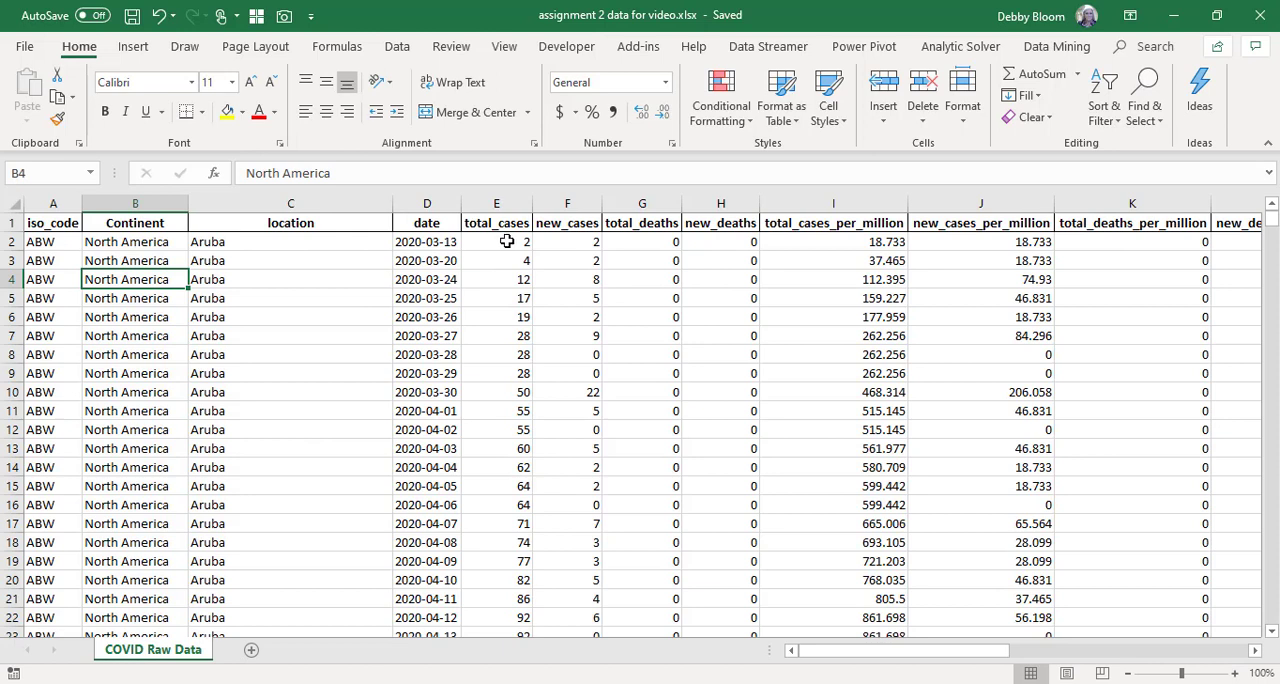
{"action": "left_click", "coordinate": [566, 240]}
{"action": "left_click", "coordinate": [449, 245]}
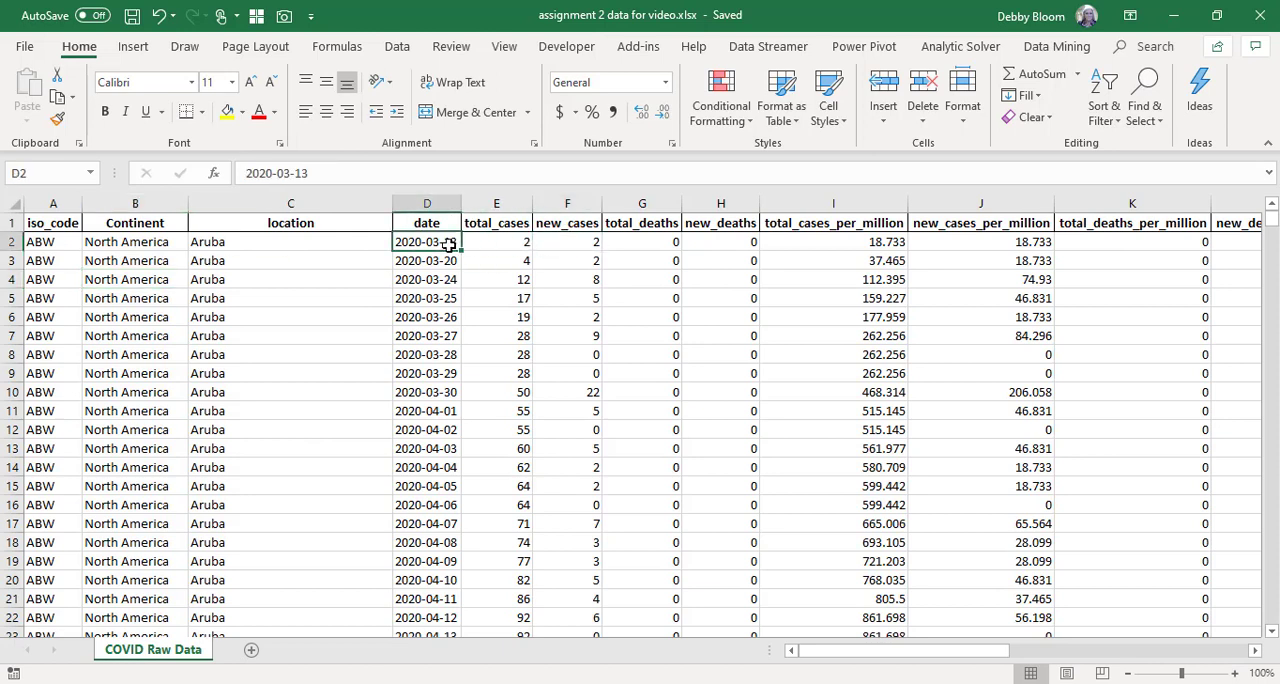
{"action": "left_click", "coordinate": [513, 242]}
{"action": "left_click", "coordinate": [577, 244]}
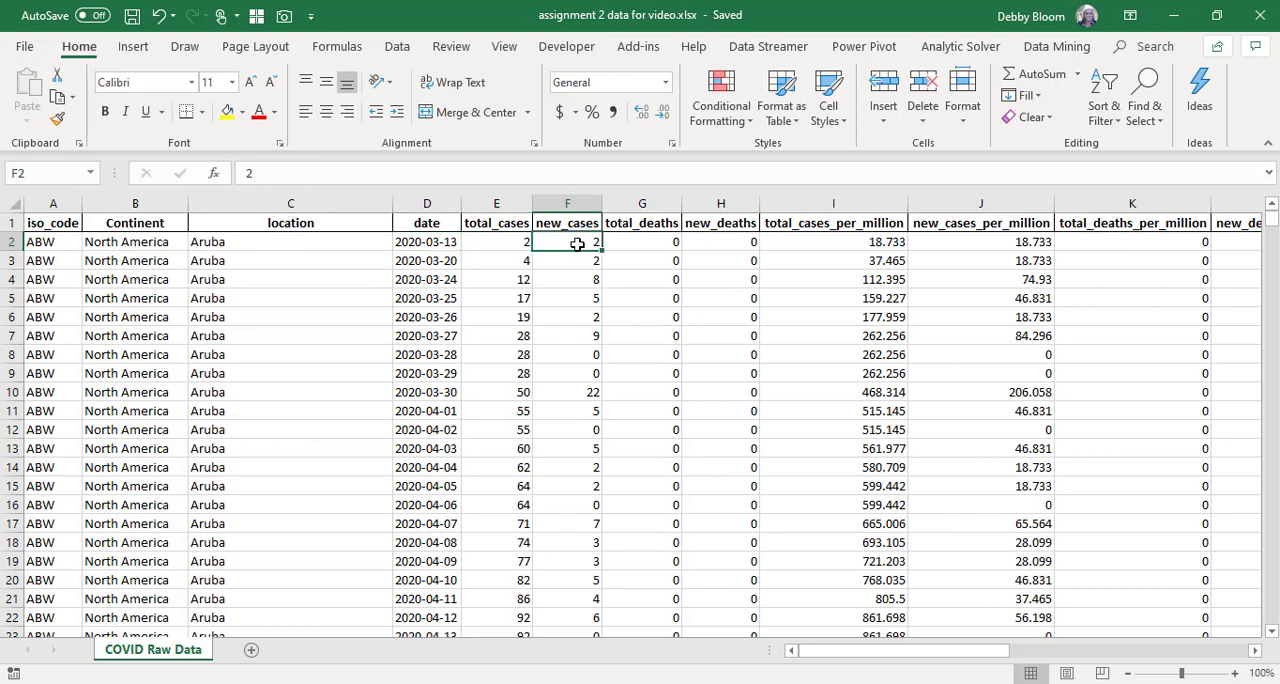
{"action": "left_click", "coordinate": [496, 261]}
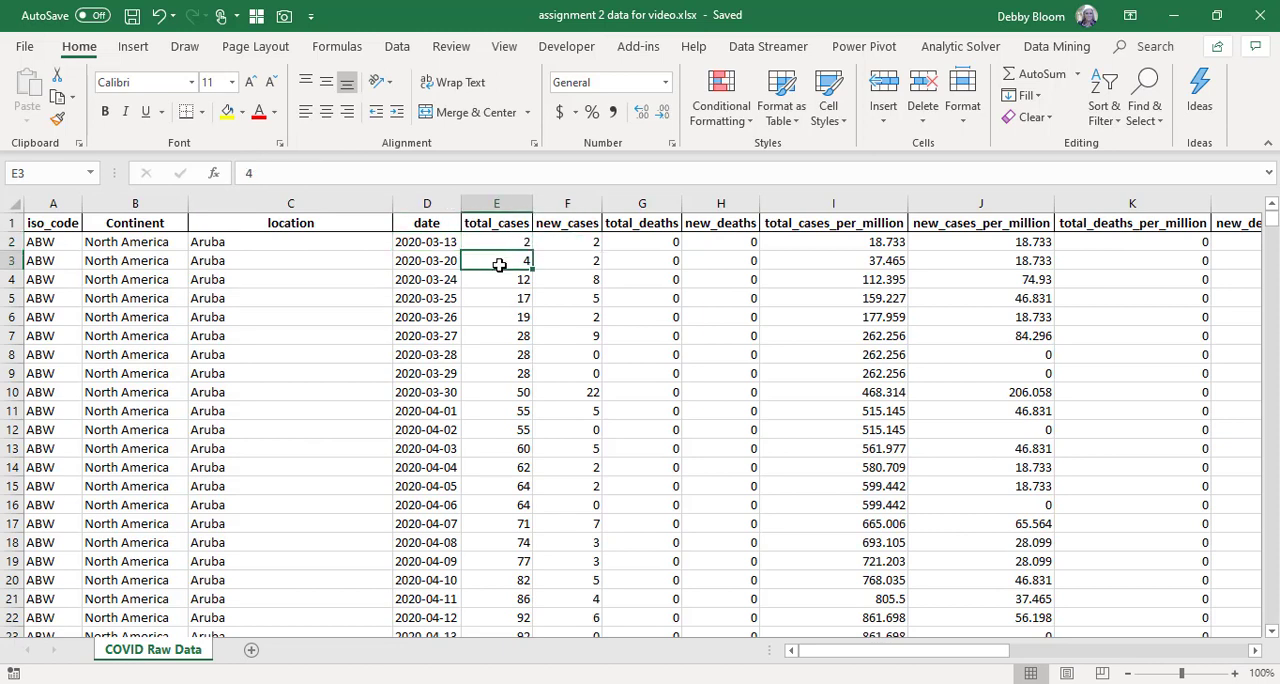
{"action": "left_click", "coordinate": [566, 281]}
{"action": "left_click", "coordinate": [509, 281]}
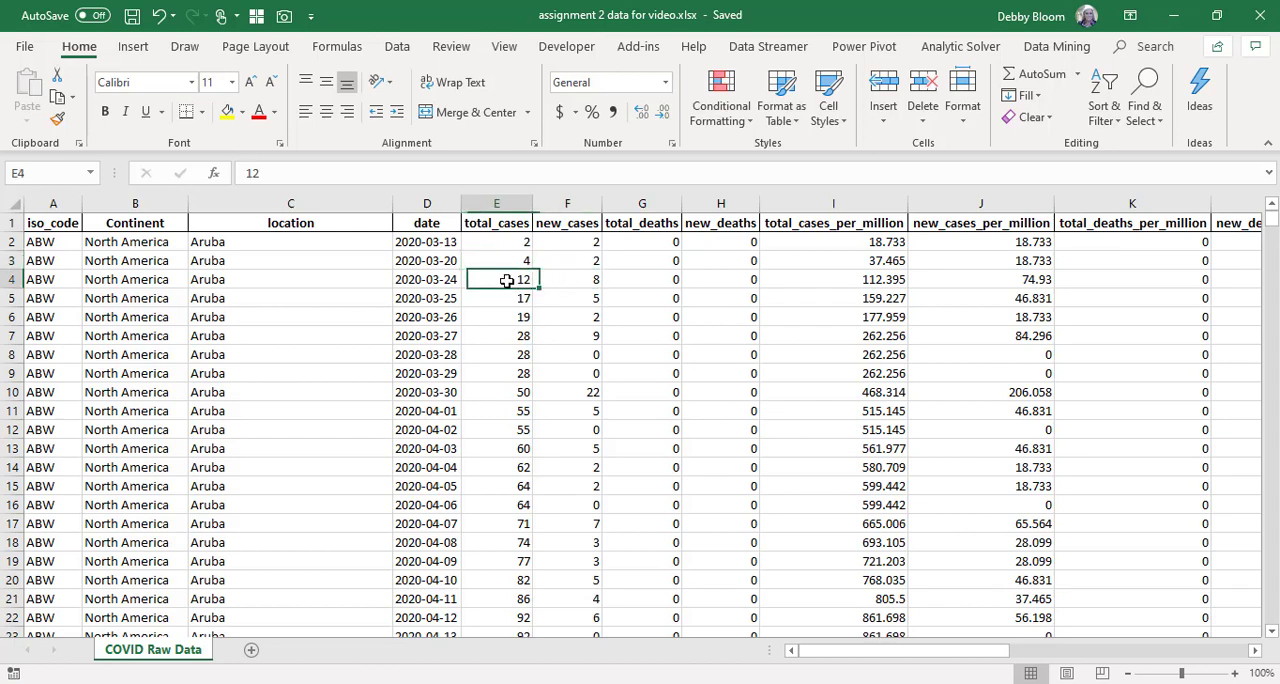
{"action": "left_click", "coordinate": [566, 298]}
{"action": "left_click", "coordinate": [500, 300]}
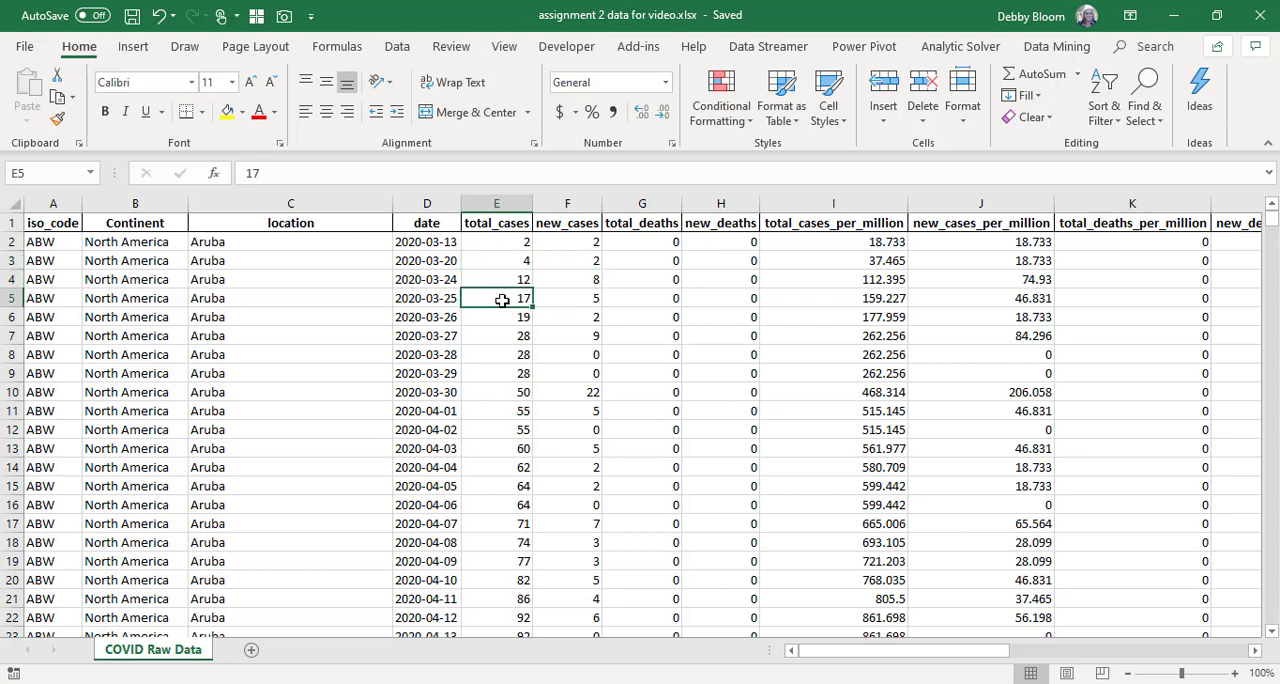
{"action": "left_click", "coordinate": [572, 317]}
{"action": "left_click", "coordinate": [510, 316]}
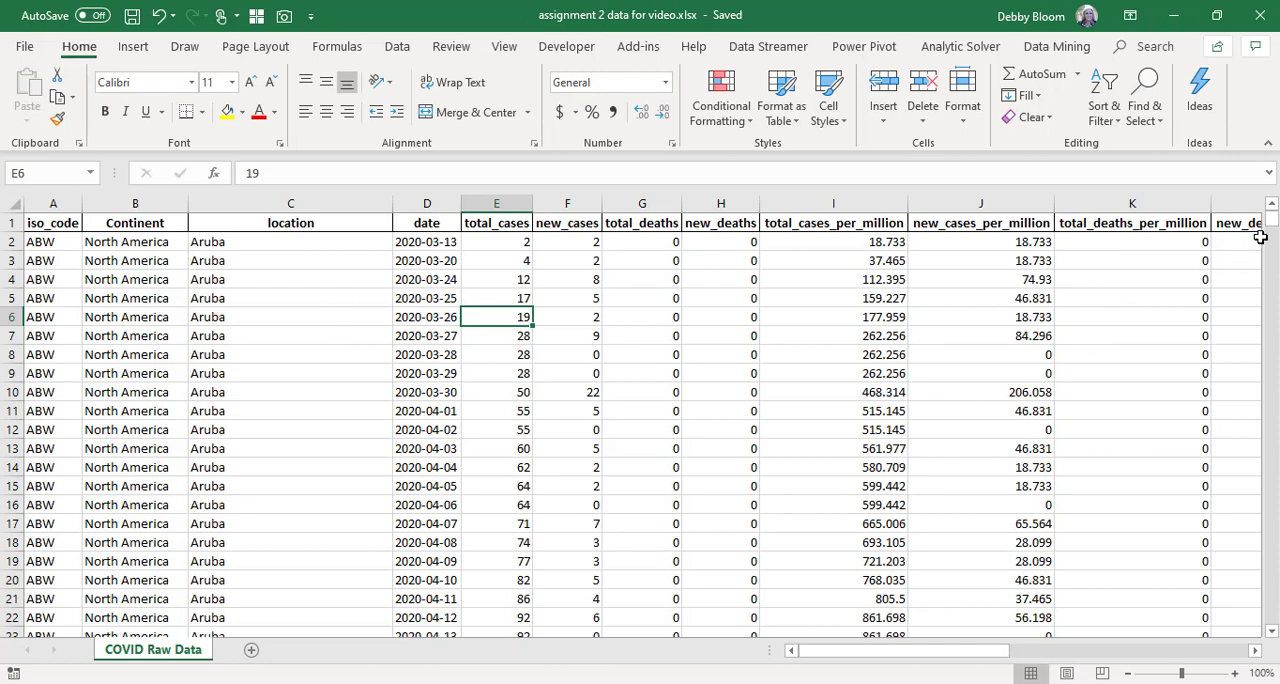
Look through the COVID raw data down to the last Zimbabwe rows and return to the first rows.
{"action": "left_click_drag", "start_coordinate": [1270, 222], "coordinate": [1272, 305]}
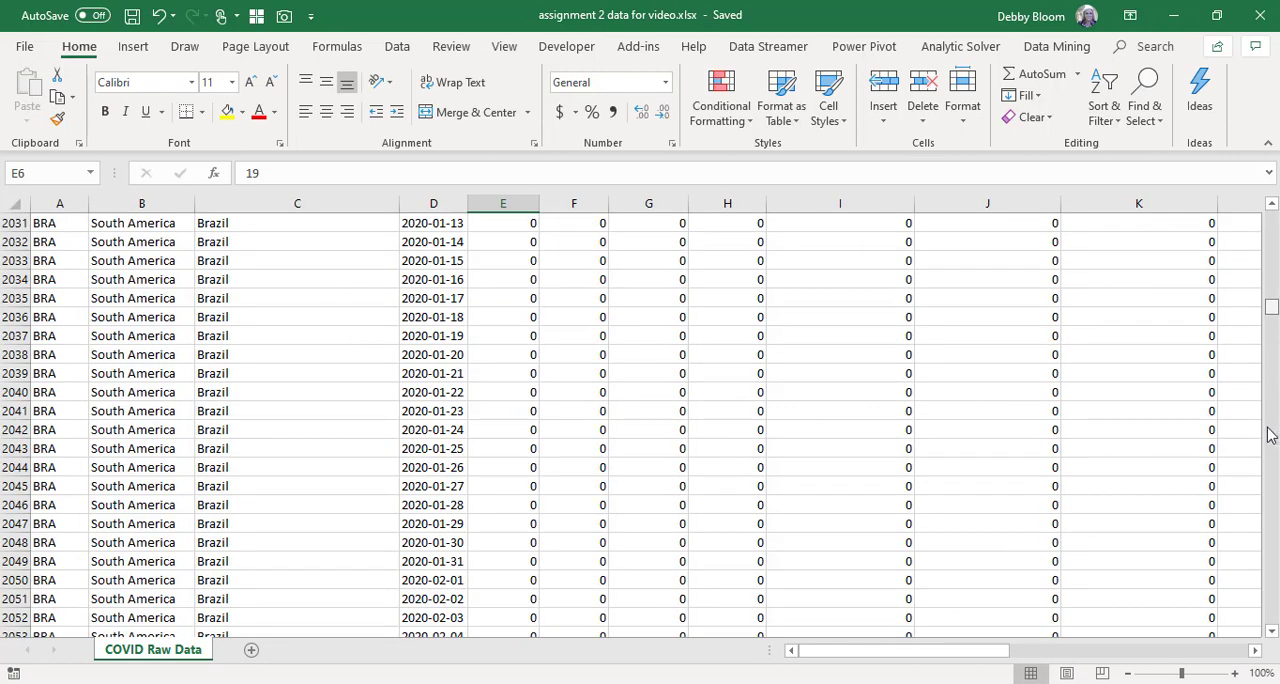
{"action": "left_click_drag", "start_coordinate": [1270, 435], "coordinate": [1272, 616]}
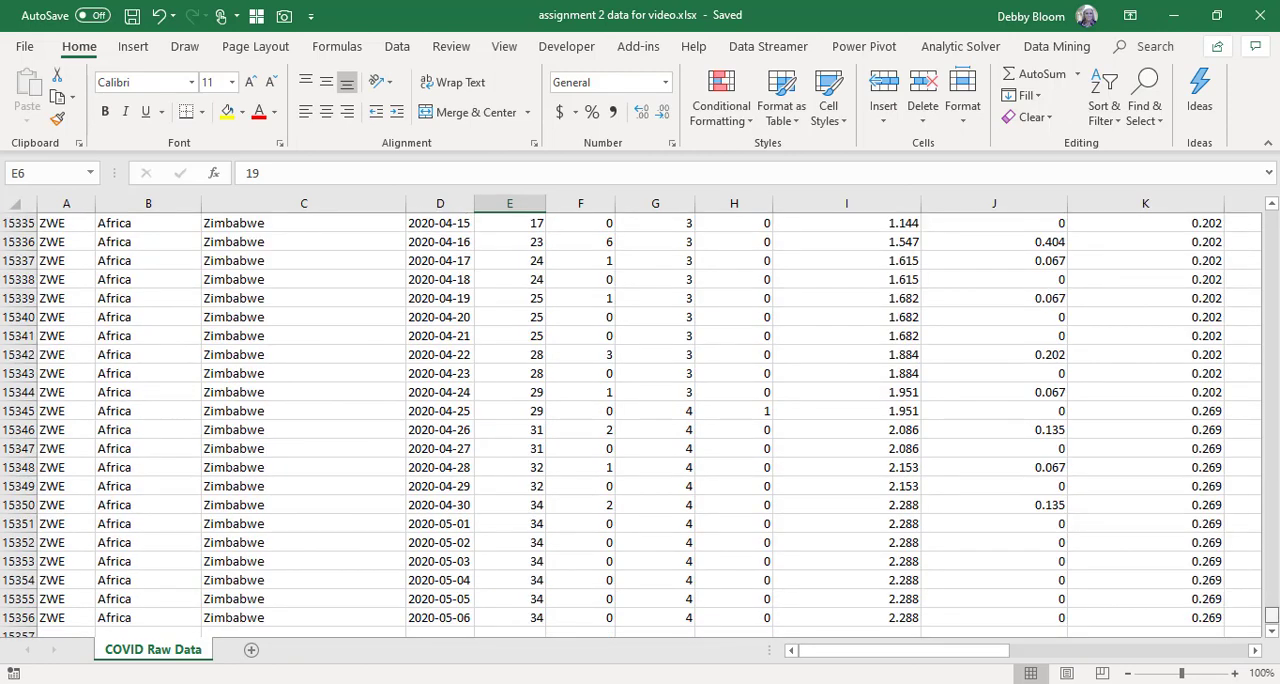
{"action": "left_click_drag", "start_coordinate": [1272, 614], "coordinate": [1268, 176]}
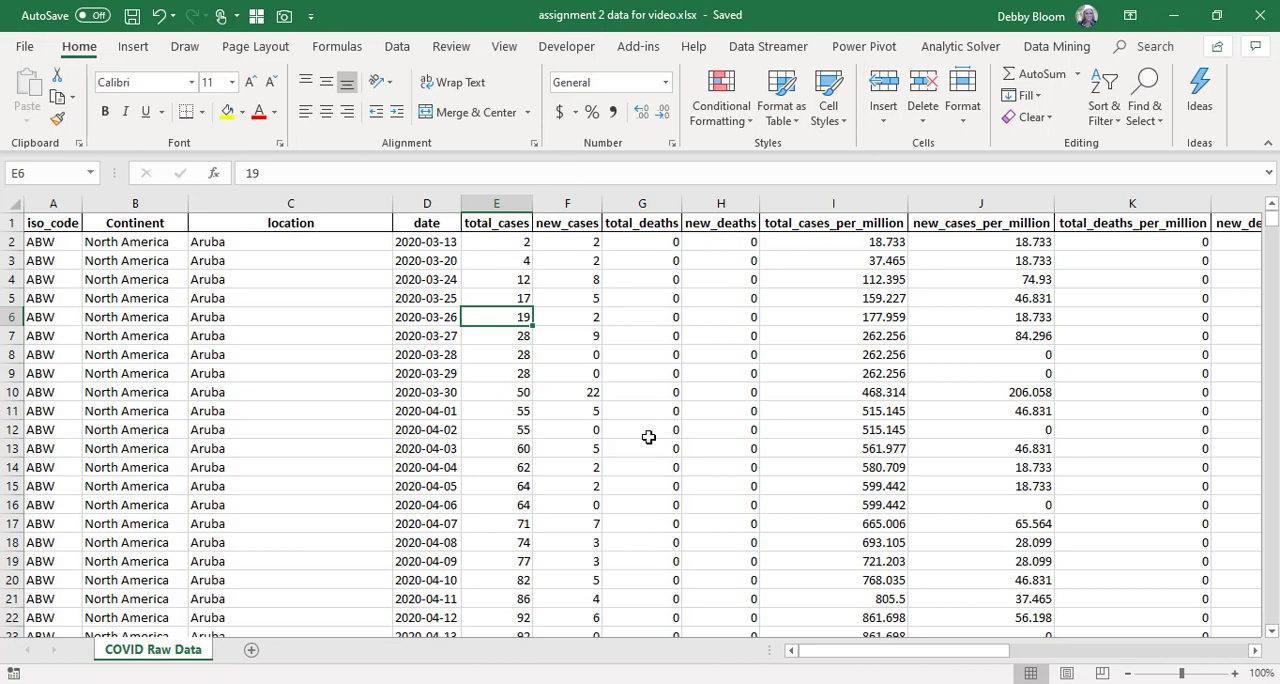
{"action": "left_click", "coordinate": [295, 357]}
{"action": "left_click", "coordinate": [831, 357]}
{"action": "left_click", "coordinate": [1022, 330]}
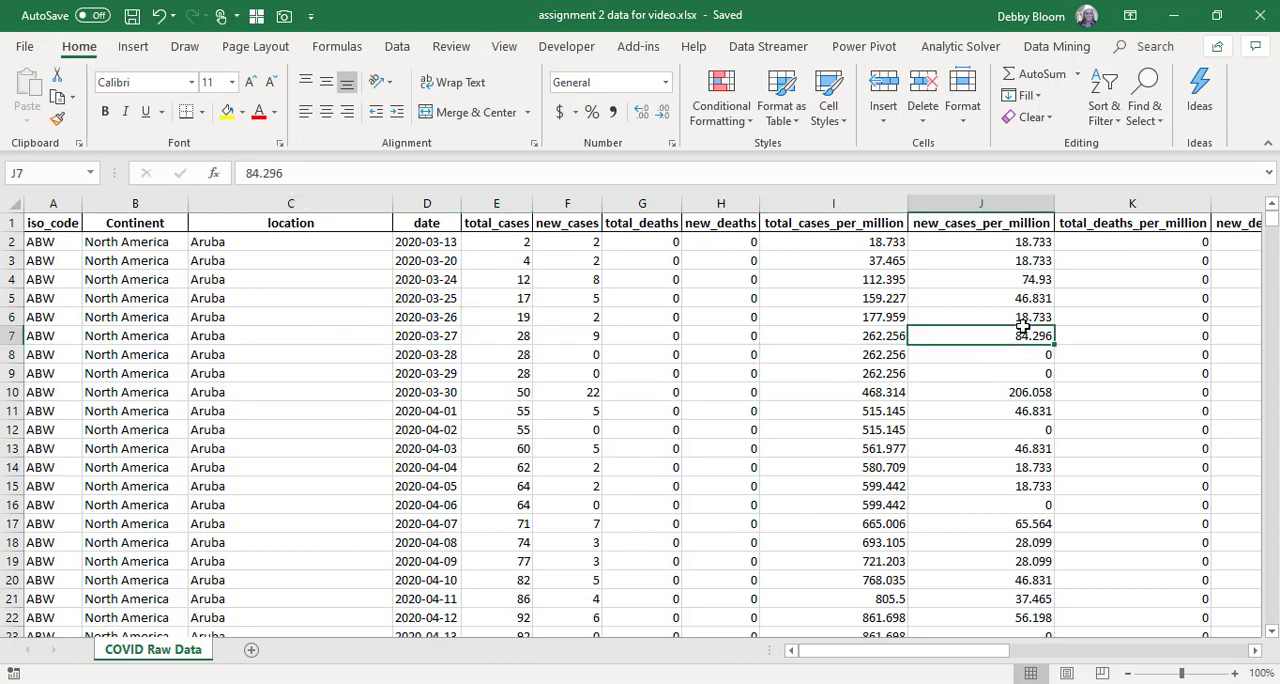
Create a PivotTable from the COVID Raw Data range A1:Q15356 on a new worksheet.
{"action": "left_click", "coordinate": [496, 379]}
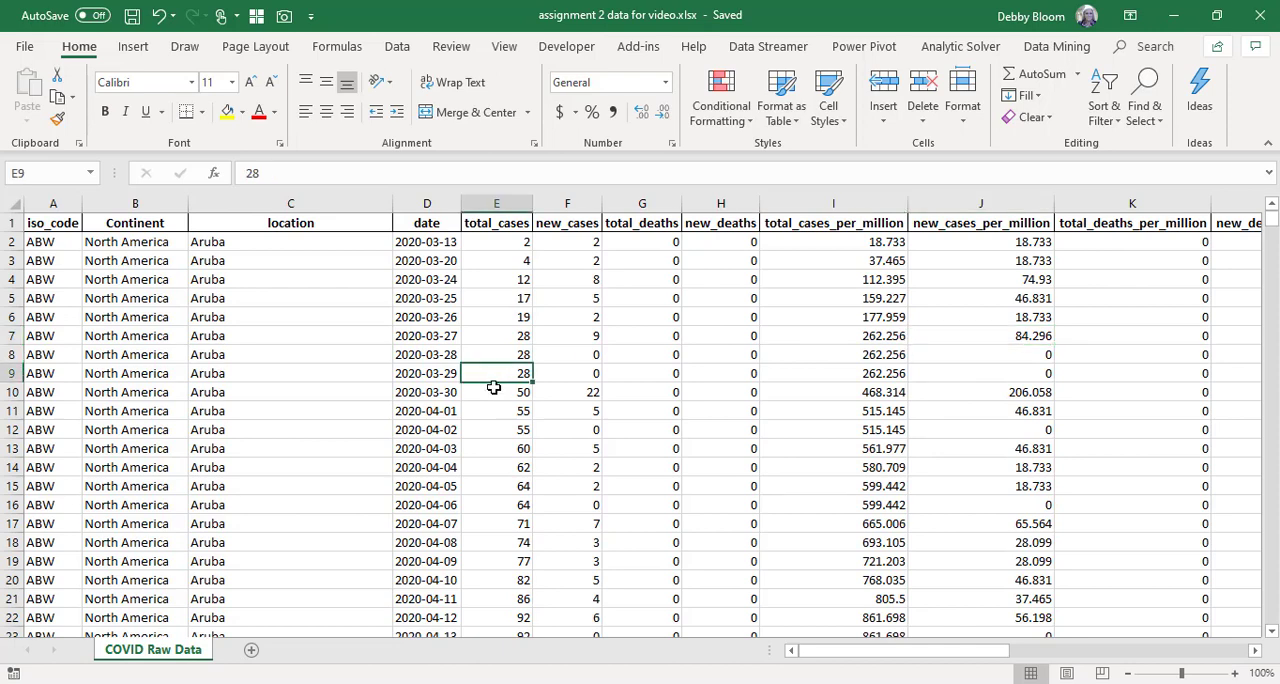
{"action": "left_click", "coordinate": [136, 47]}
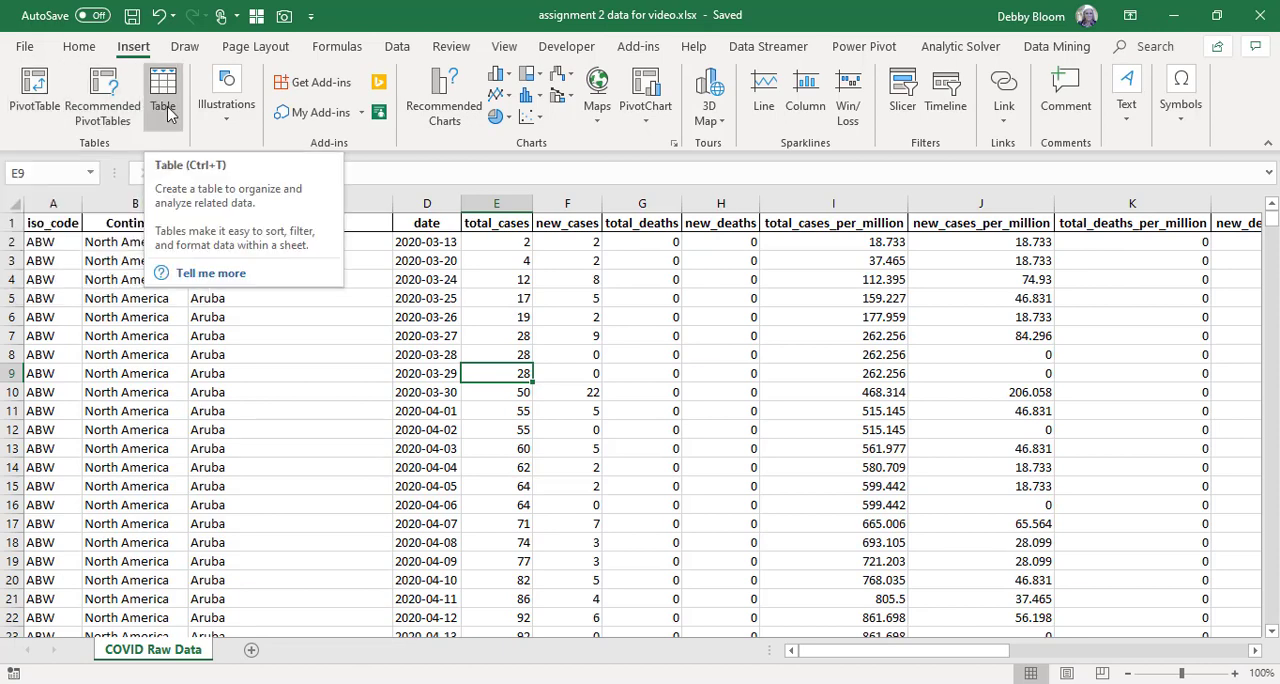
{"action": "left_click", "coordinate": [33, 108]}
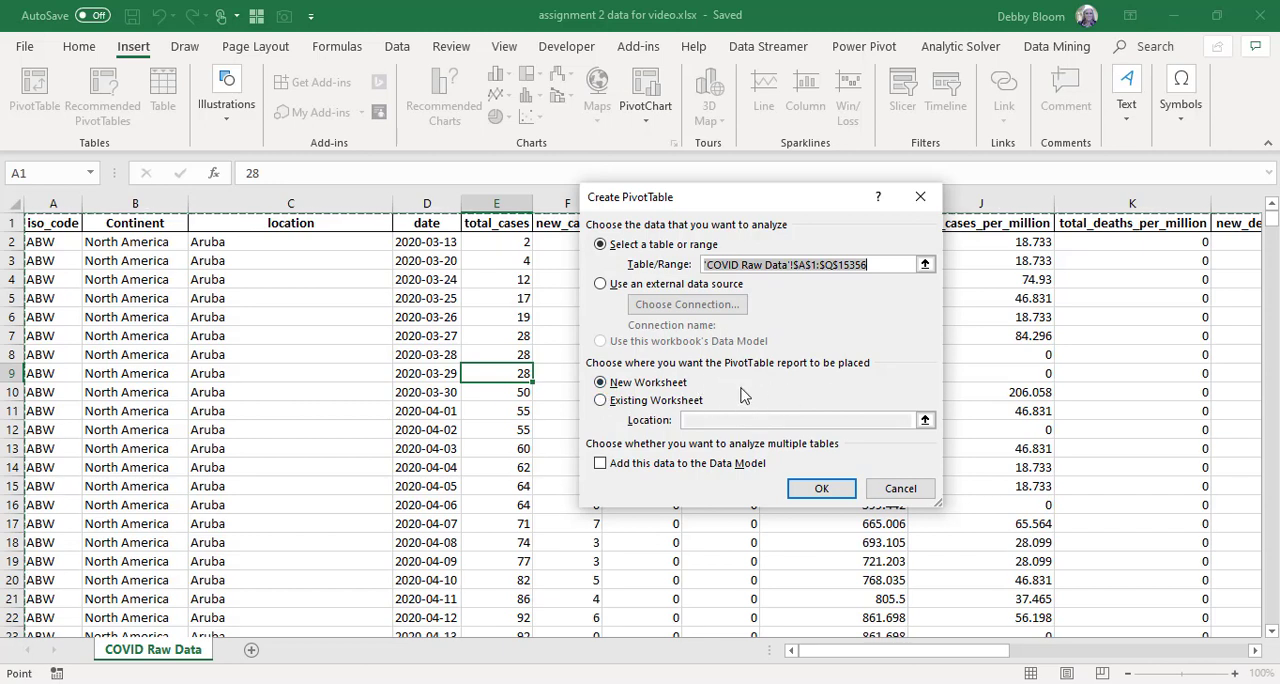
{"action": "left_click", "coordinate": [601, 402]}
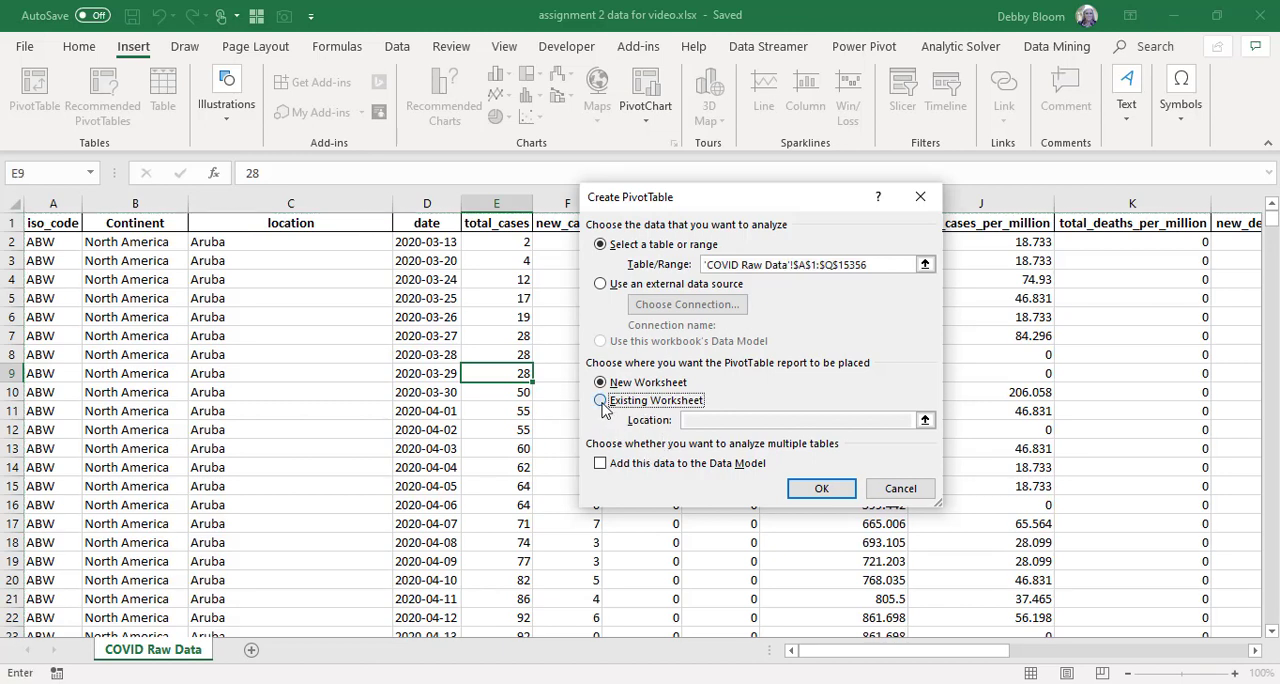
{"action": "left_click", "coordinate": [729, 421]}
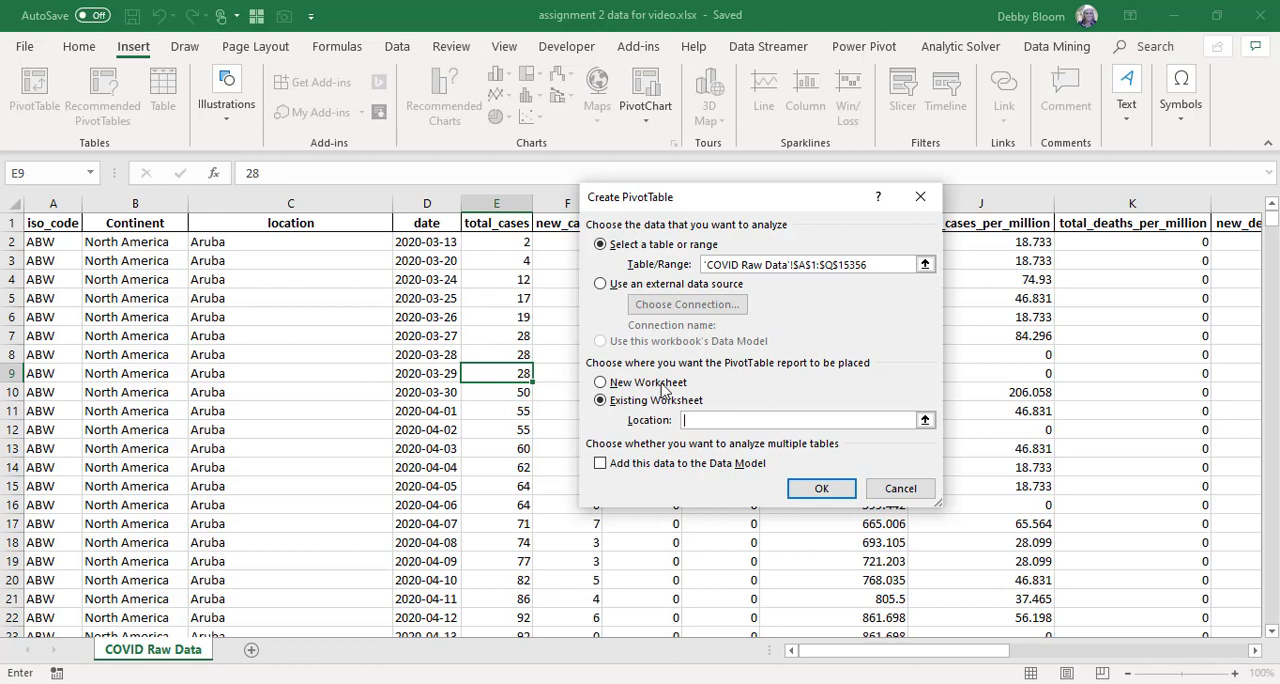
{"action": "left_click", "coordinate": [600, 382]}
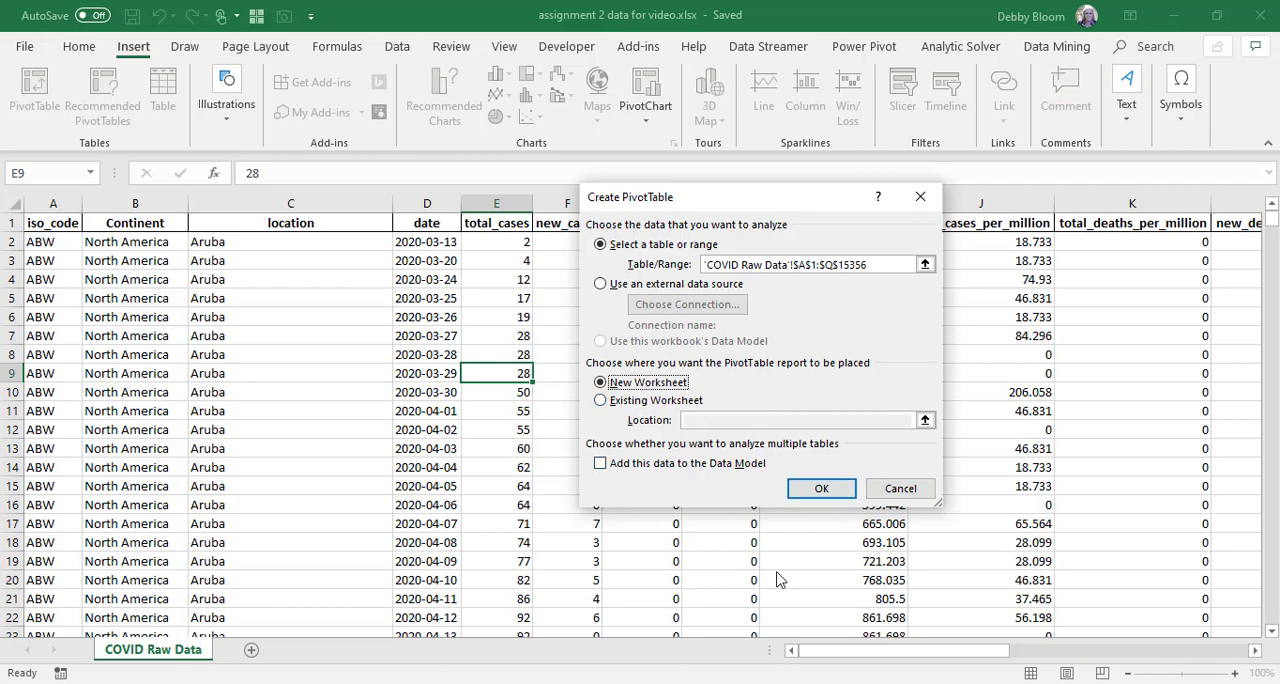
{"action": "left_click", "coordinate": [820, 490]}
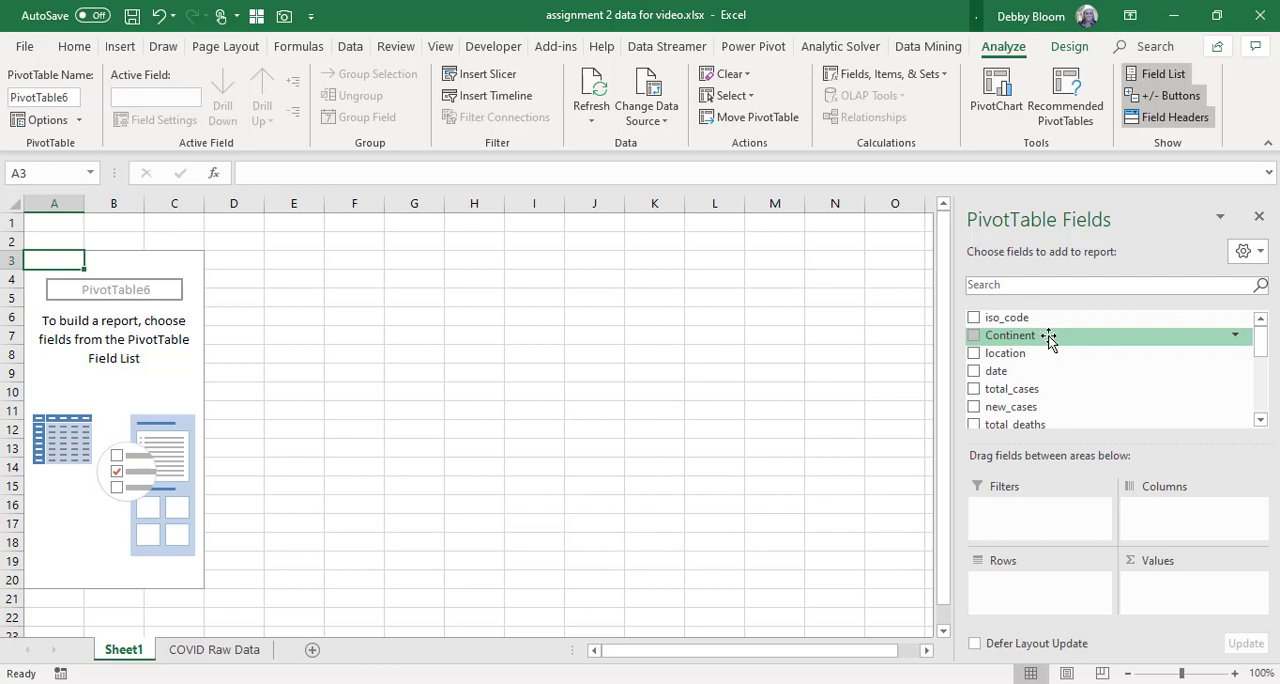
Lay out the PivotTable with Continent as the rows and the sum of new_cases as the values.
{"action": "left_click_drag", "start_coordinate": [1049, 340], "coordinate": [1030, 562]}
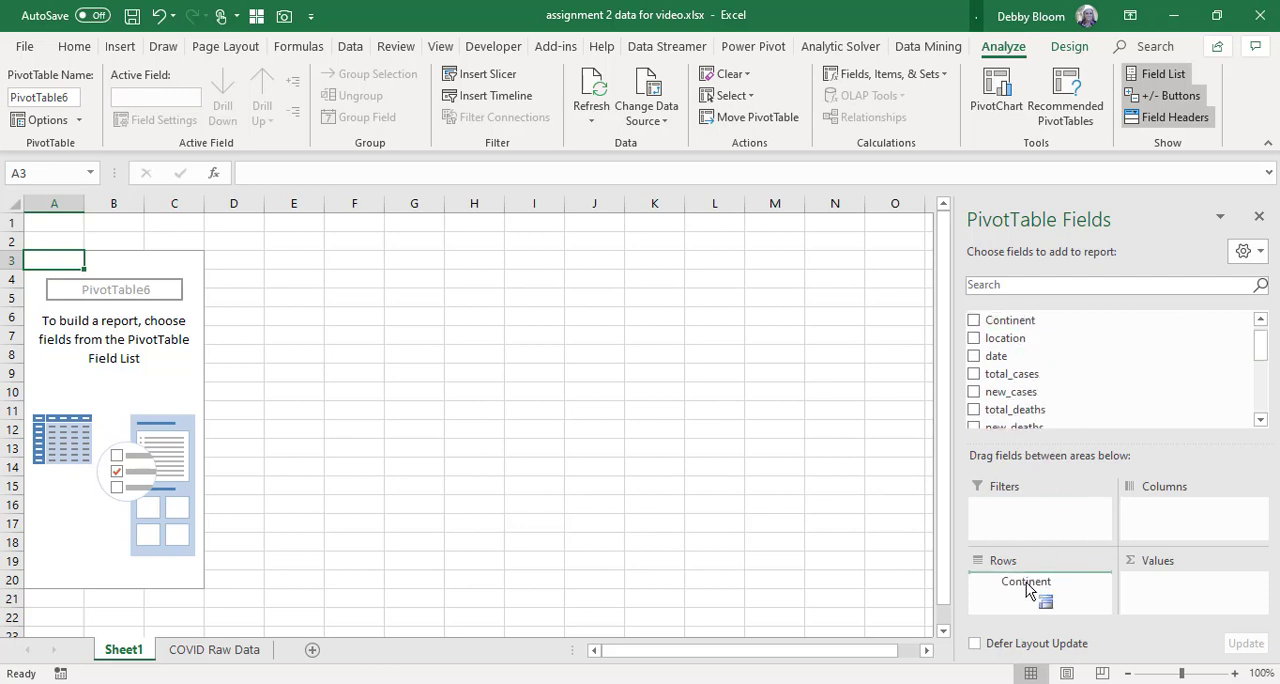
{"action": "left_click_drag", "start_coordinate": [1026, 582], "coordinate": [1027, 588]}
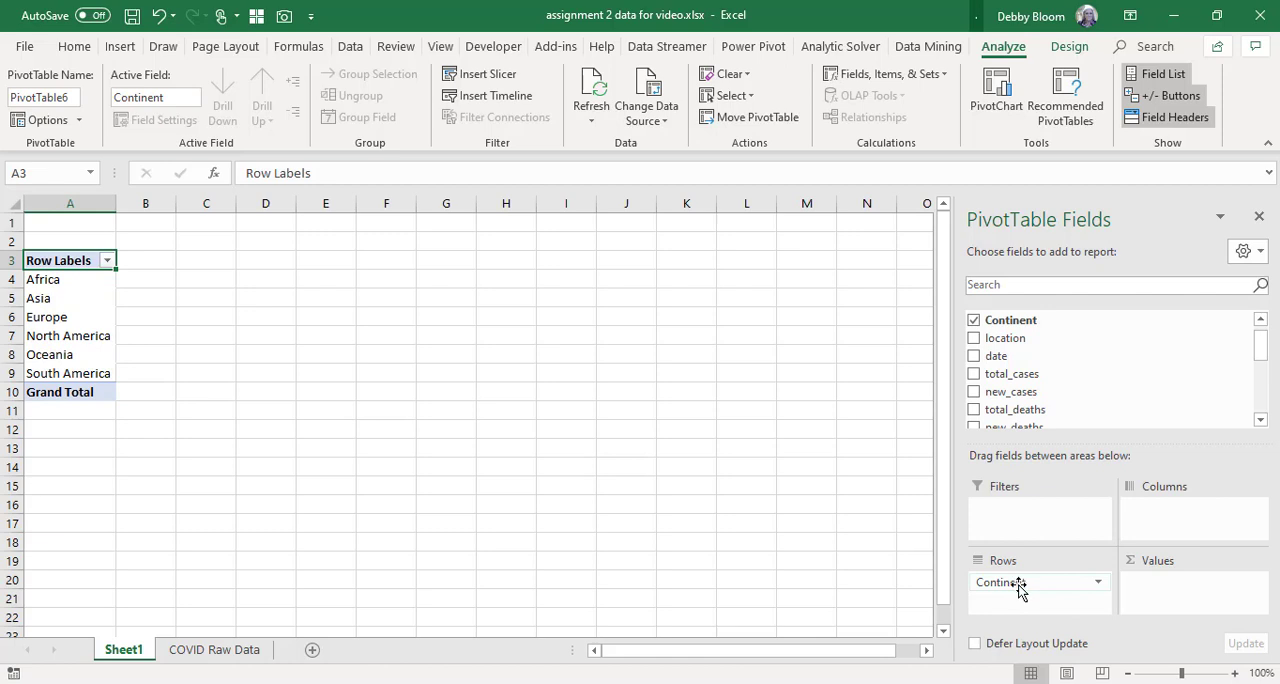
{"action": "left_click_drag", "start_coordinate": [1019, 590], "coordinate": [1161, 512]}
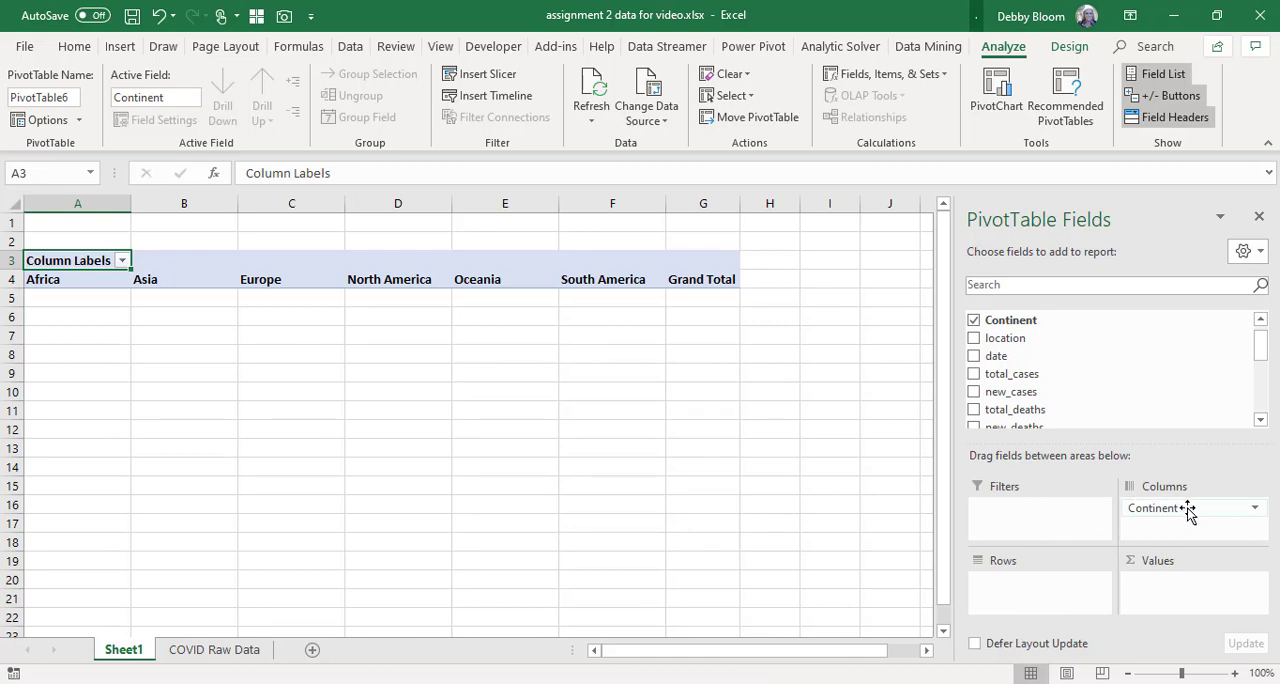
{"action": "left_click_drag", "start_coordinate": [1188, 511], "coordinate": [1045, 590]}
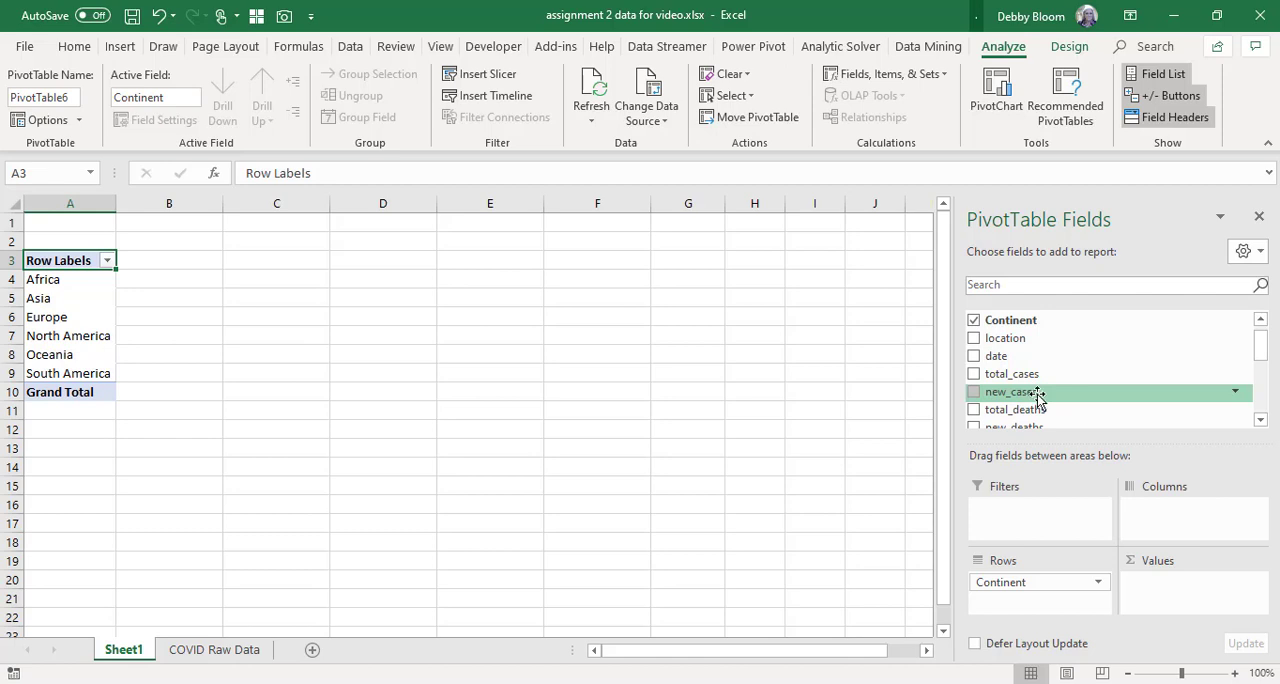
{"action": "left_click_drag", "start_coordinate": [1035, 395], "coordinate": [1170, 592]}
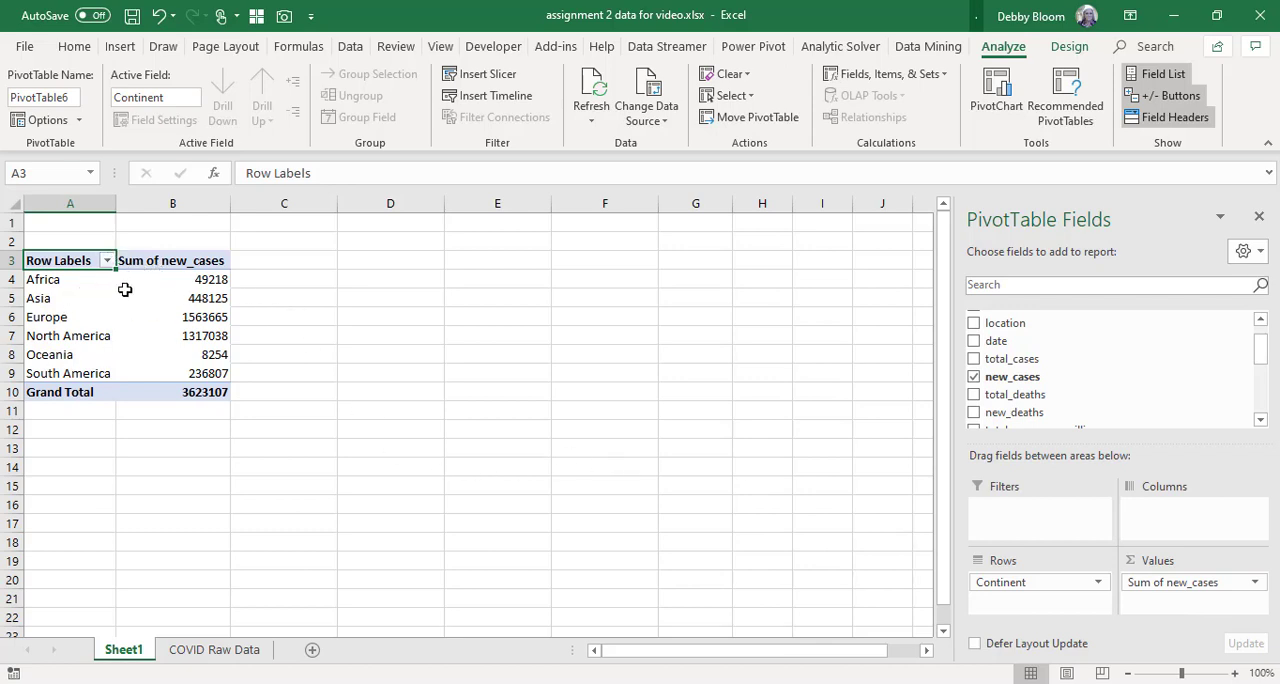
Format the new_cases sums, including the grand total, with thousands separators and no decimal places.
{"action": "mouse_move", "coordinate": [168, 274]}
{"action": "left_click_drag", "start_coordinate": [180, 280], "coordinate": [190, 392]}
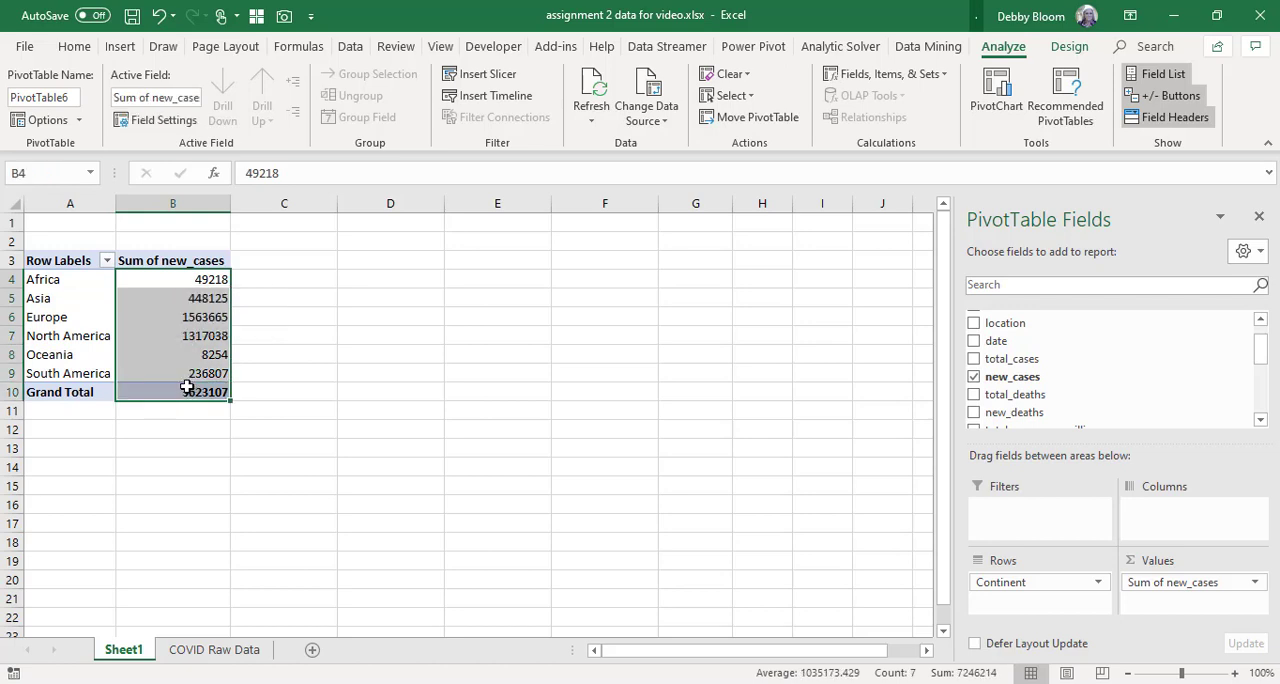
{"action": "left_click", "coordinate": [75, 47]}
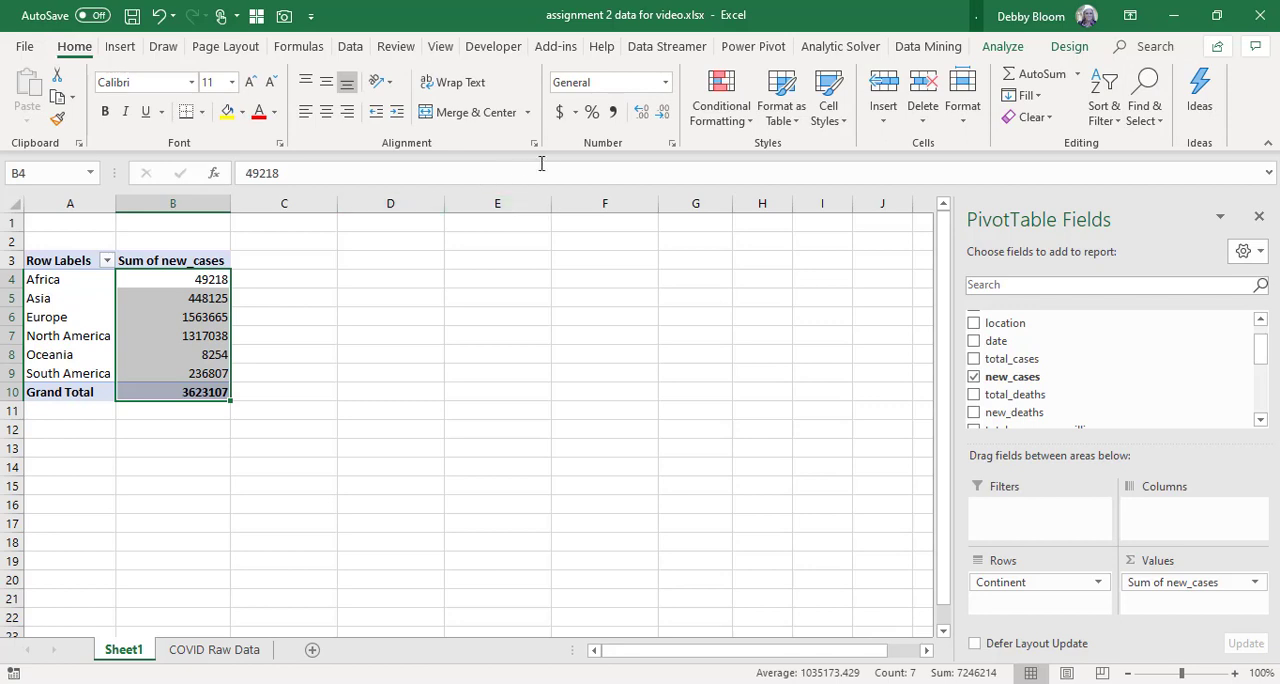
{"action": "left_click", "coordinate": [614, 116]}
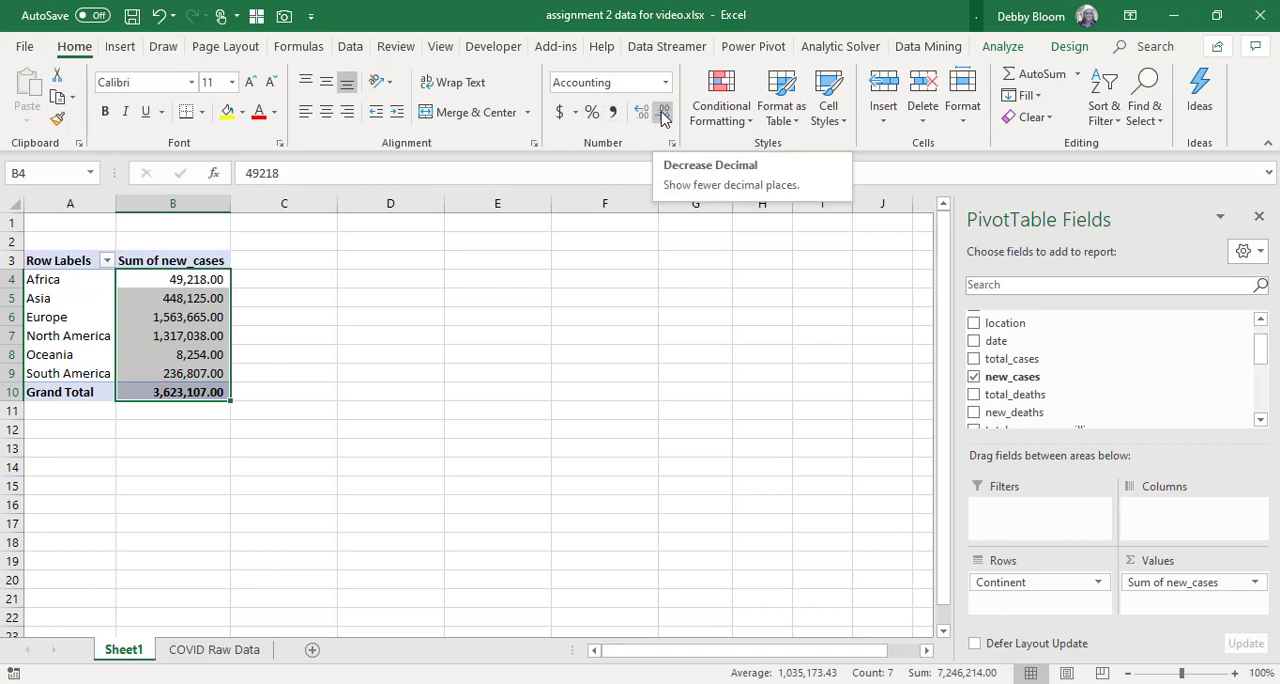
{"action": "left_click", "coordinate": [663, 113]}
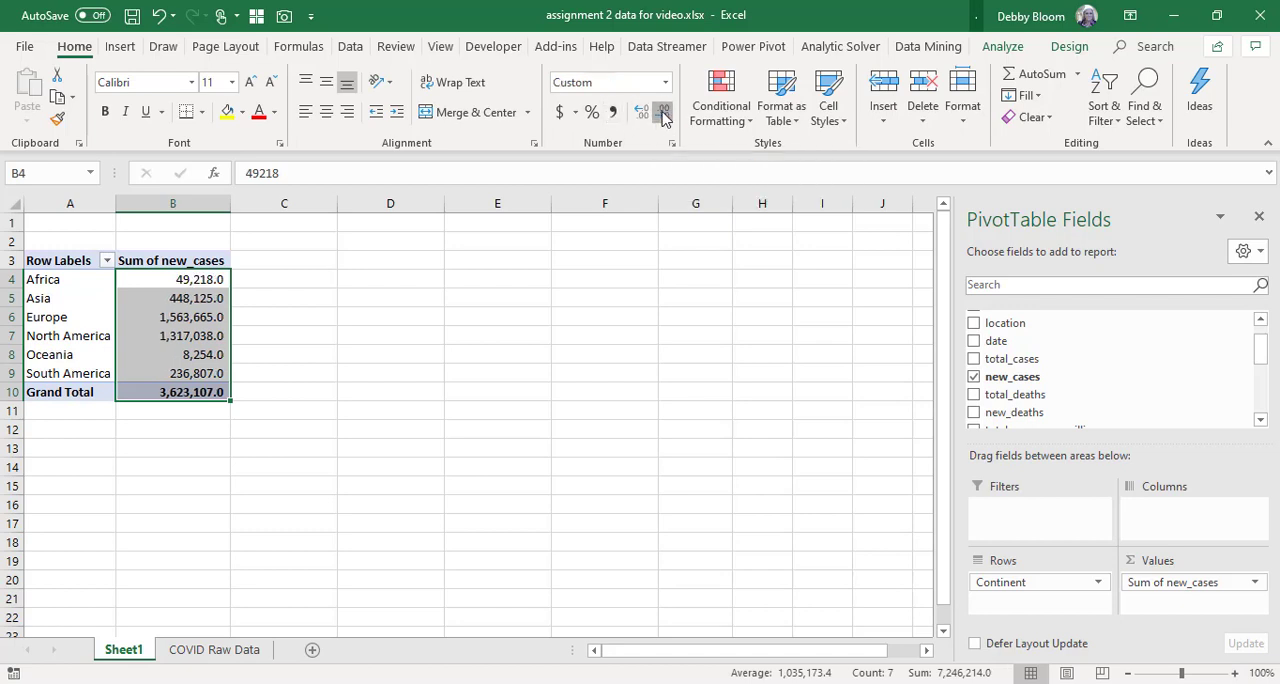
{"action": "left_click", "coordinate": [663, 113]}
{"action": "left_click", "coordinate": [85, 224]}
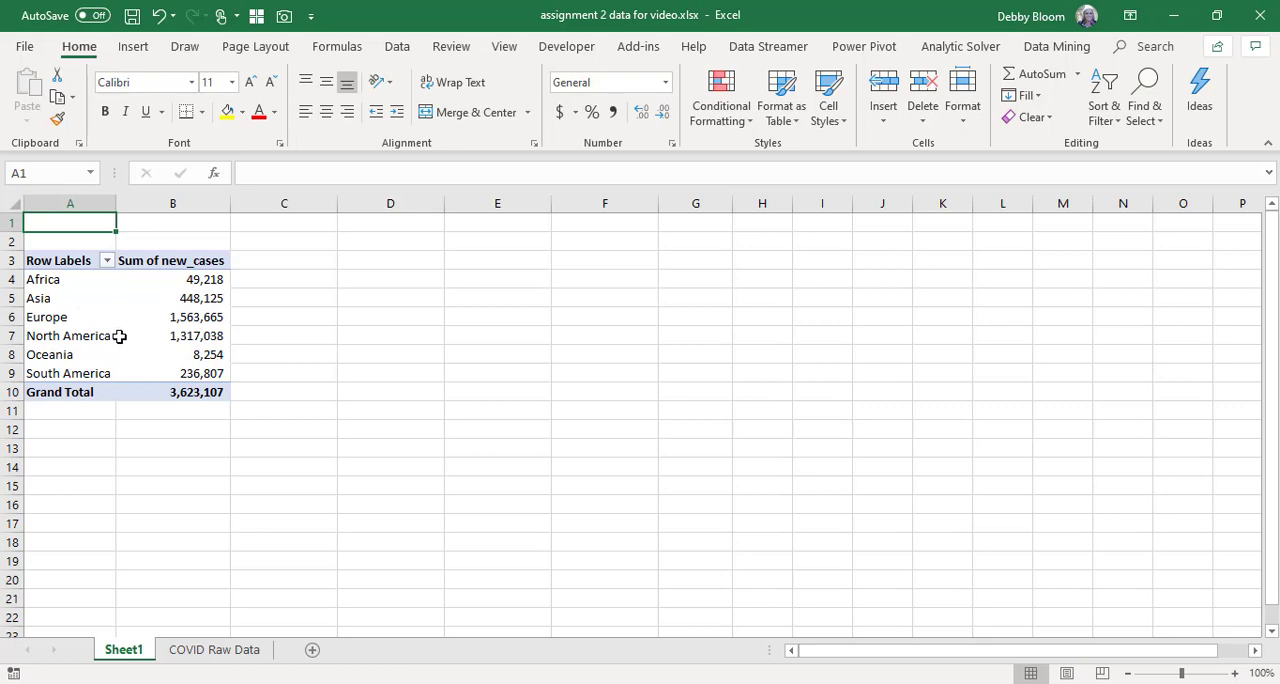
Rename the PivotTable's Row Labels heading in A3 to "Continent".
{"action": "left_click", "coordinate": [67, 260]}
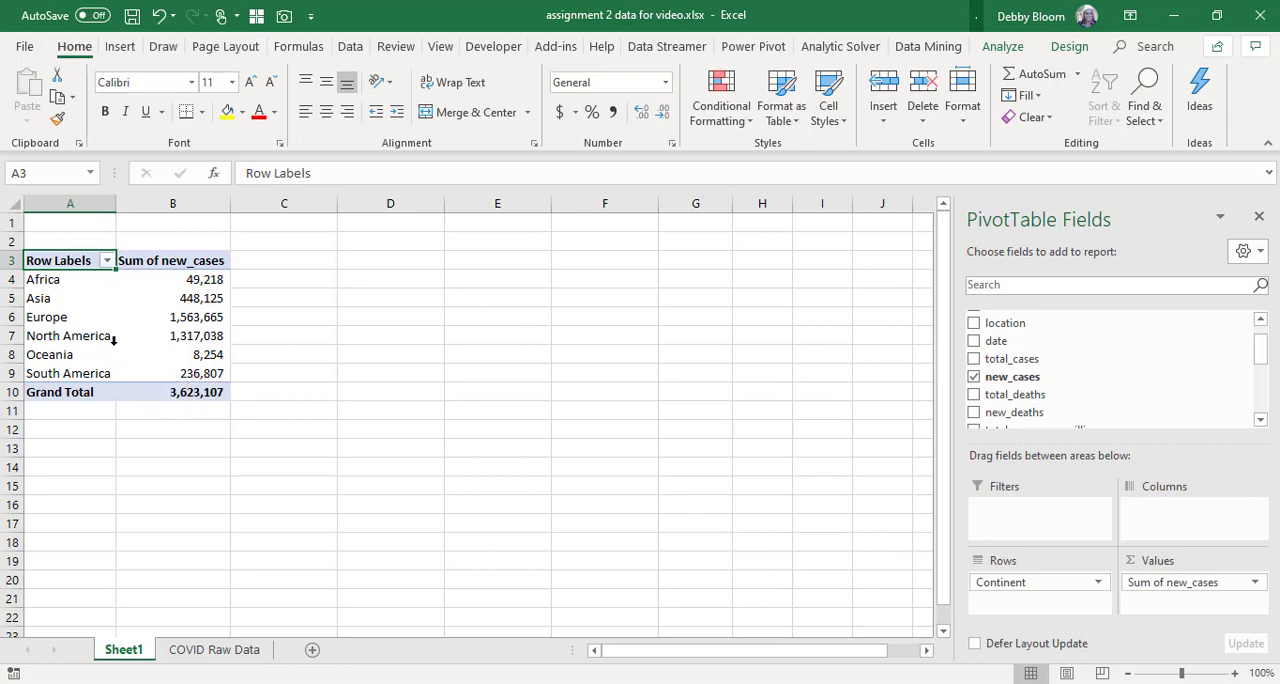
{"action": "type", "text": "C"}
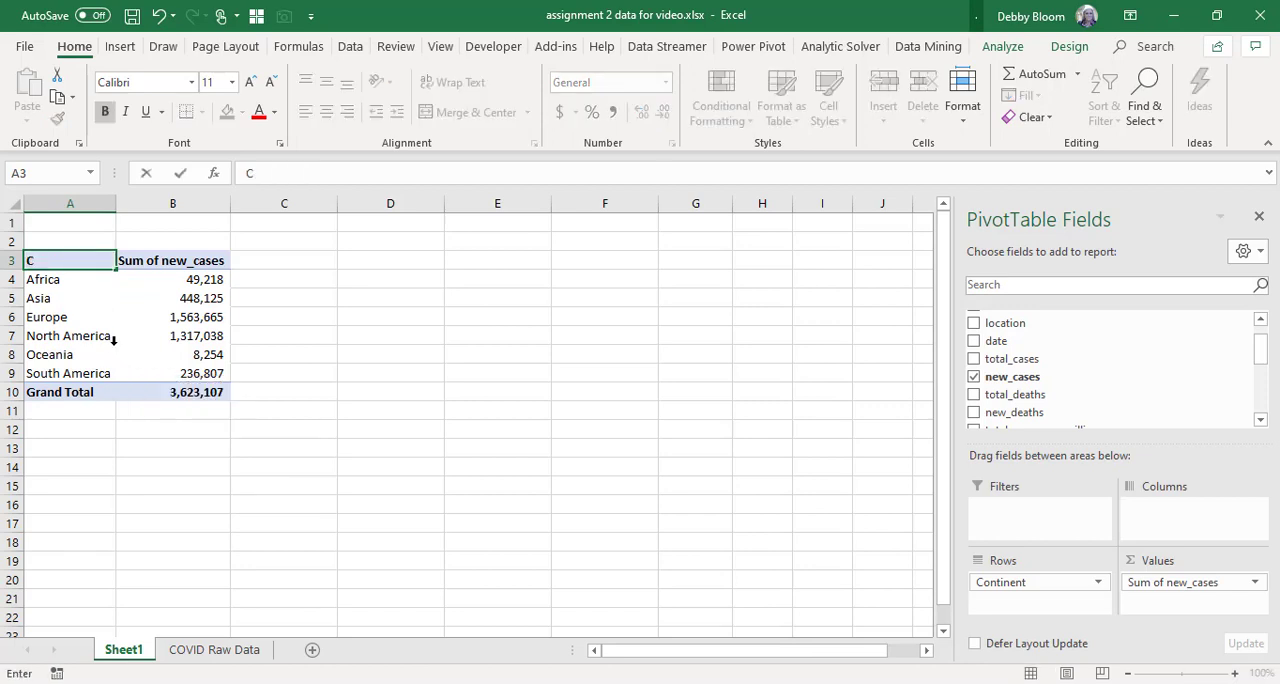
{"action": "type", "text": "ontinent"}
{"action": "key", "text": "Return"}
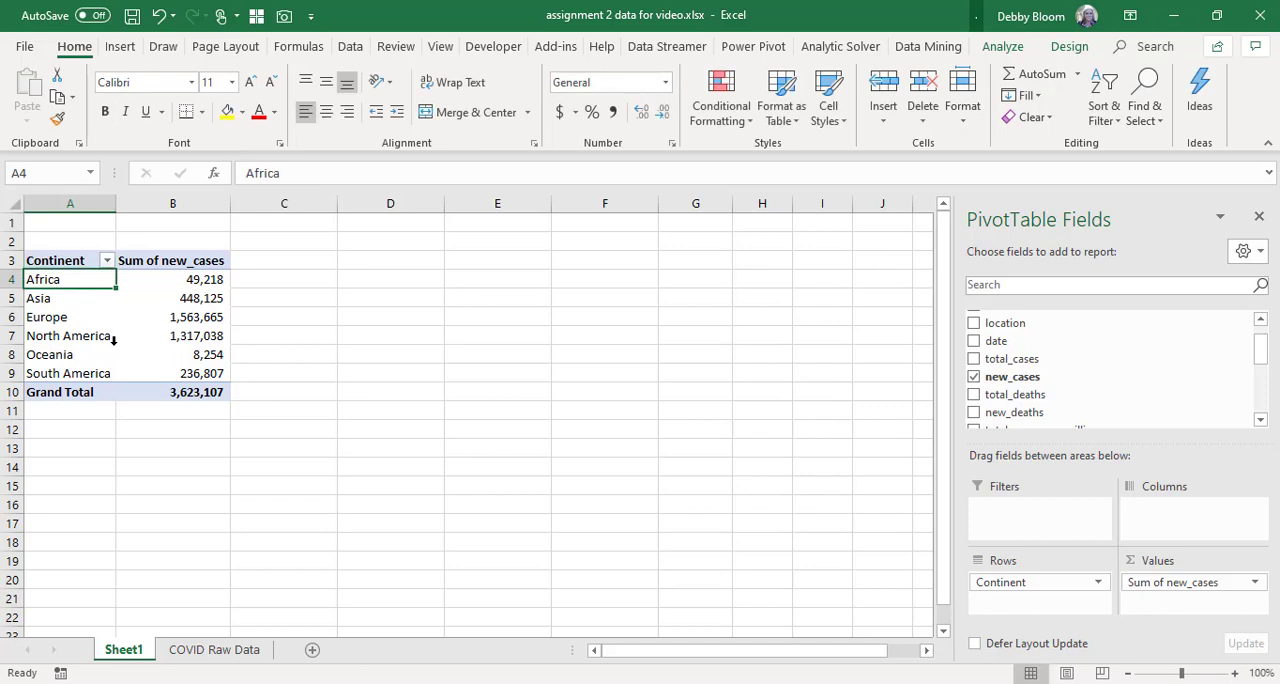
Rename the Sum of new_cases heading in B3 to "Total cases 1/1 to 5/6" and fit column B to its contents.
{"action": "left_click", "coordinate": [200, 264]}
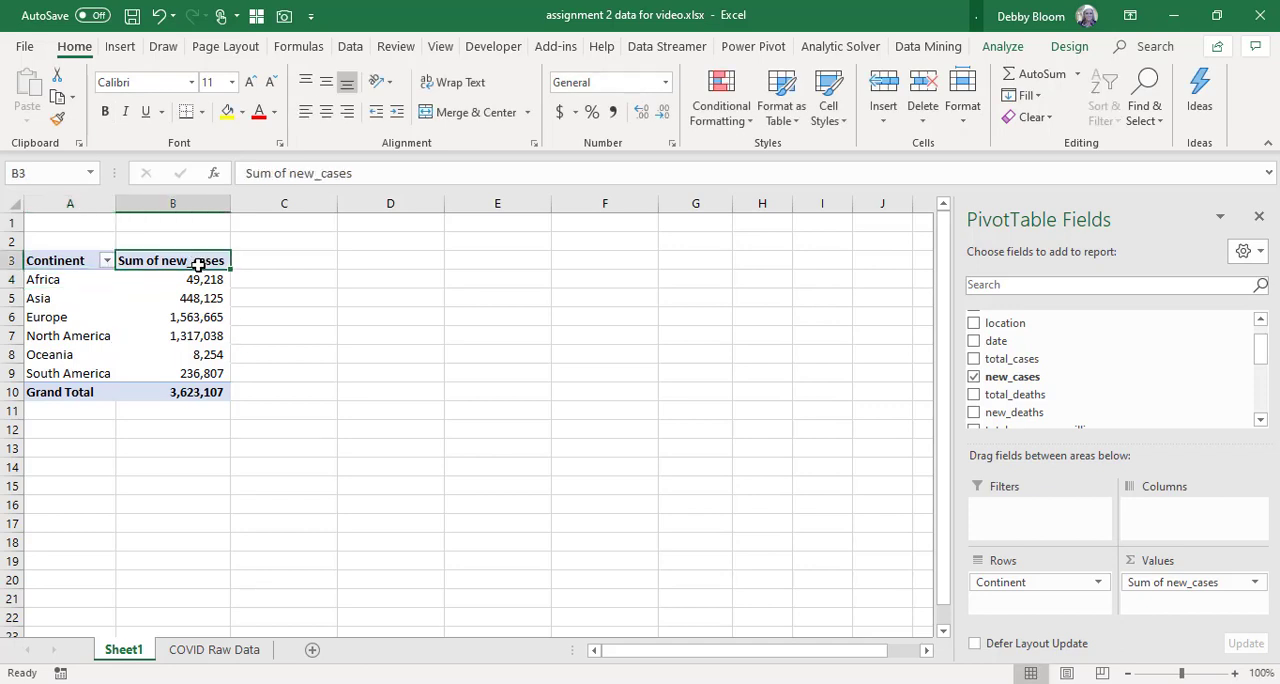
{"action": "type", "text": "Tota"}
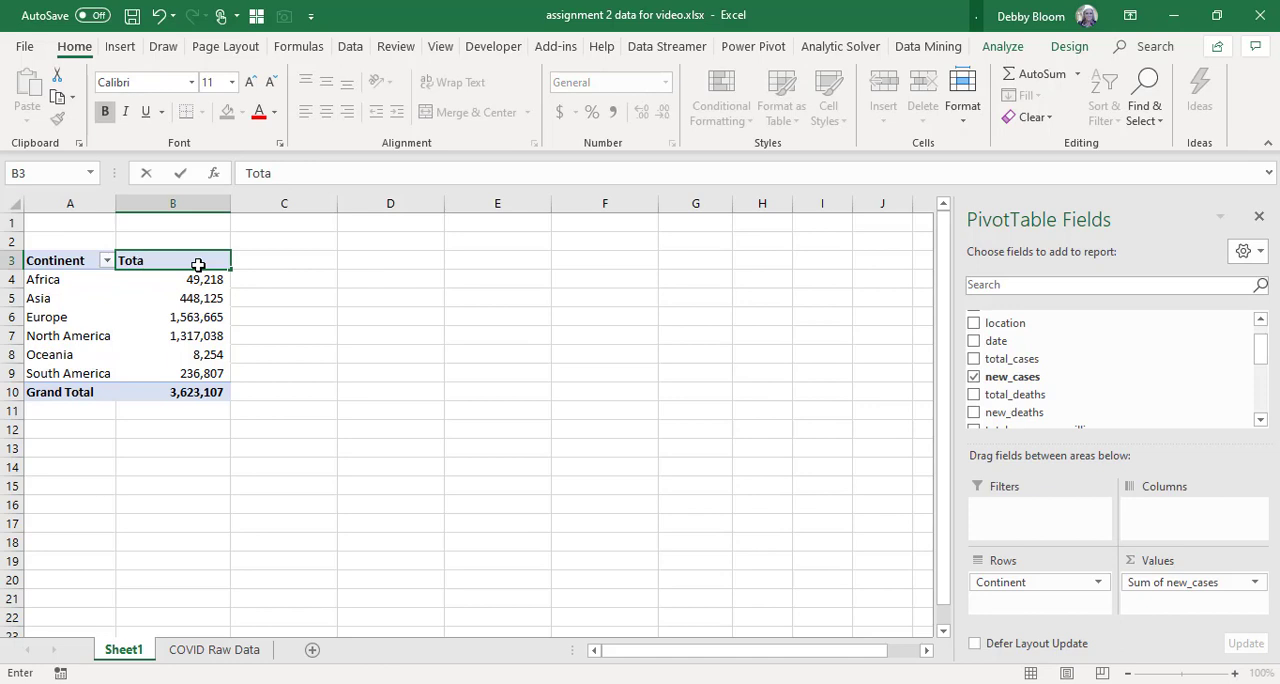
{"action": "type", "text": "l cases 1/1 to 5/6"}
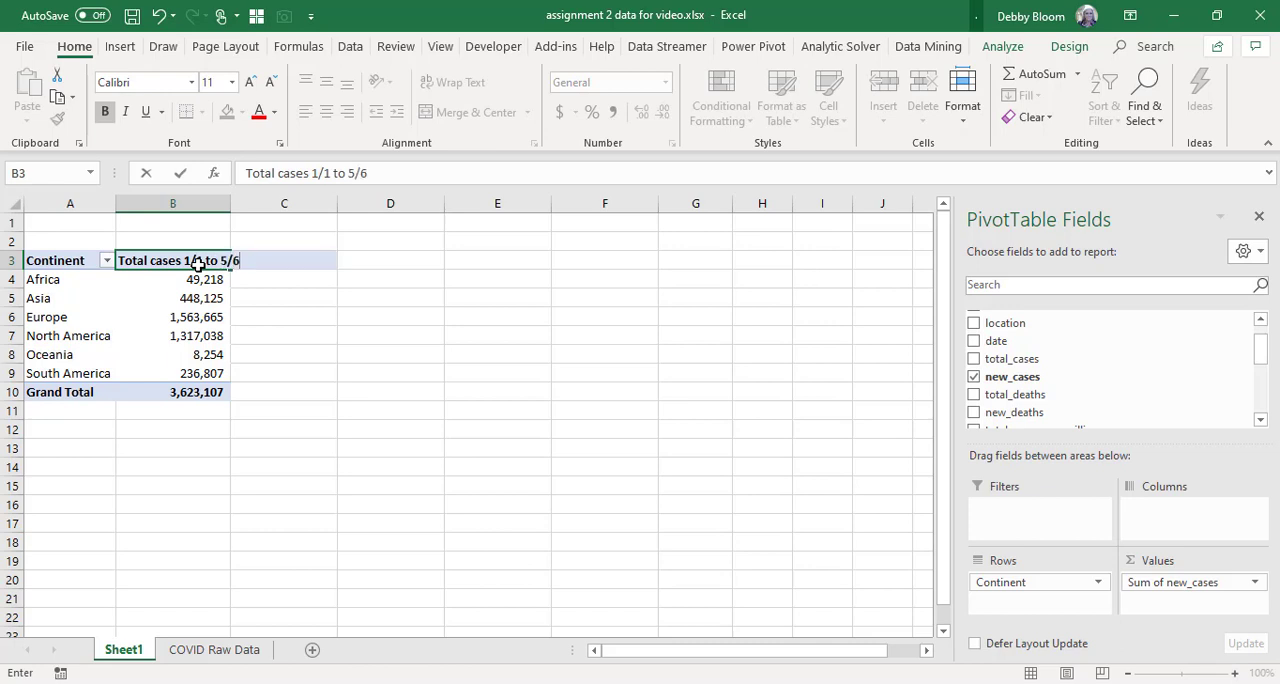
{"action": "key", "text": "Return"}
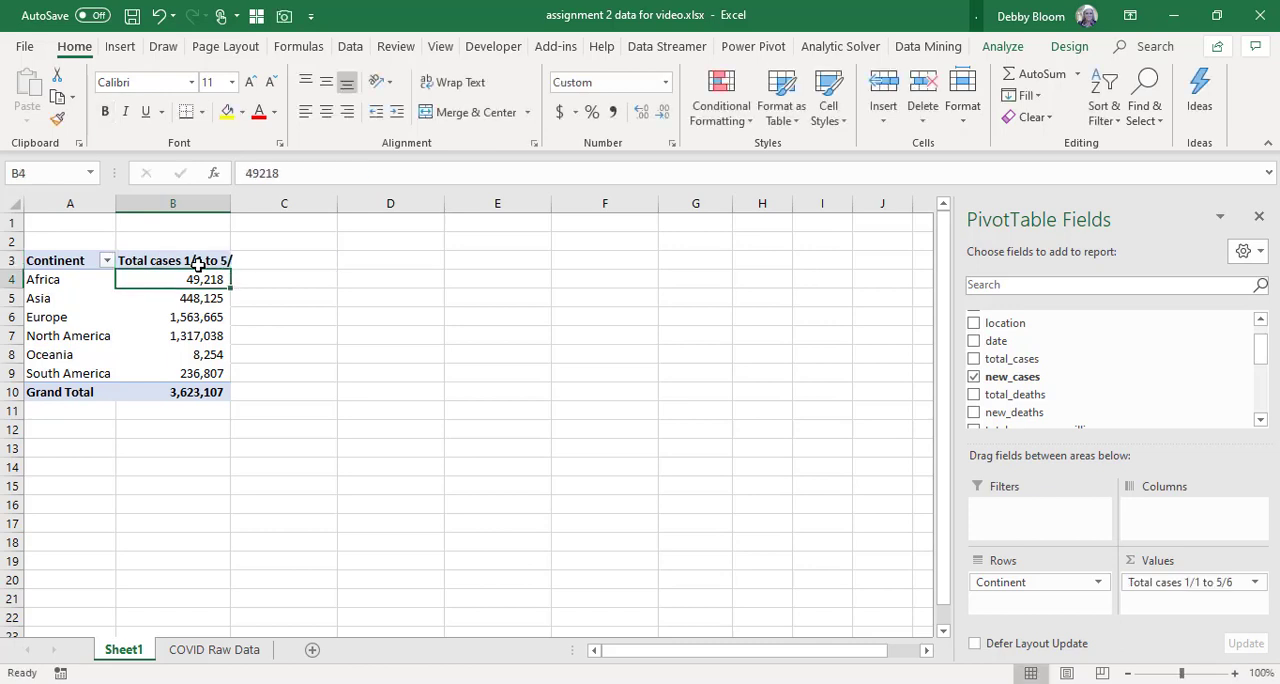
{"action": "double_click", "coordinate": [229, 204]}
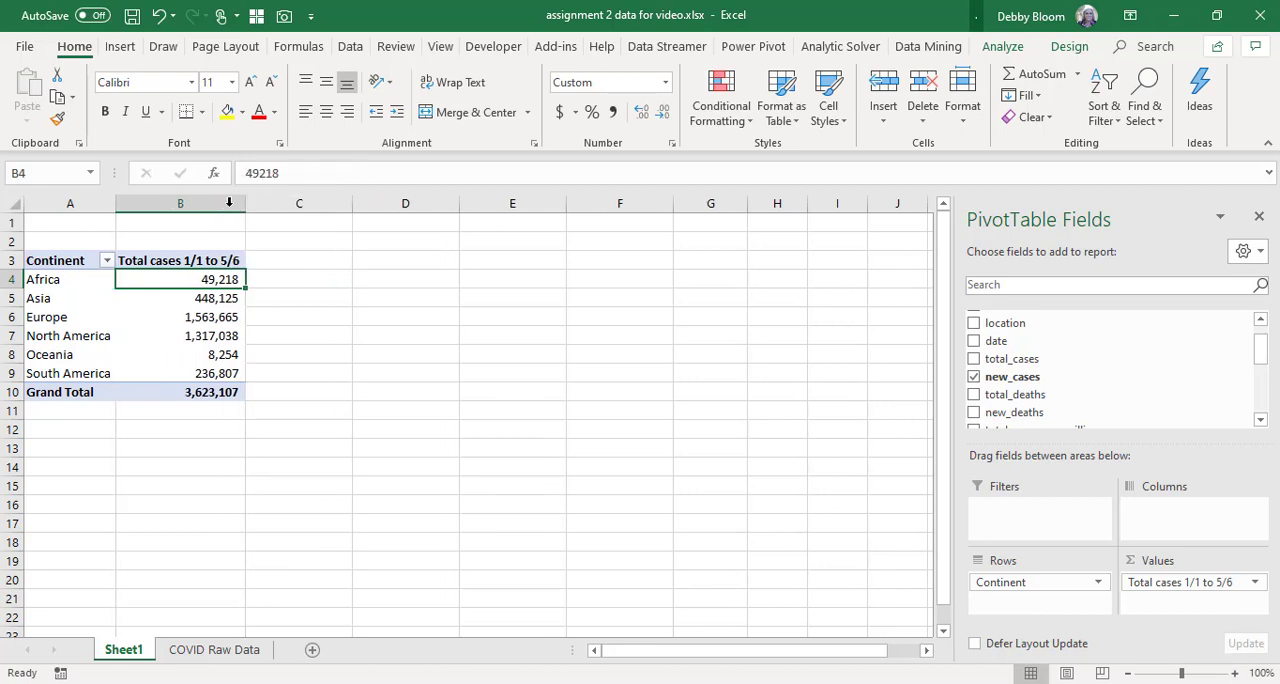
Compare the available PivotTable tools with the selection outside and inside the table, including its design and analysis options.
{"action": "left_click", "coordinate": [185, 232]}
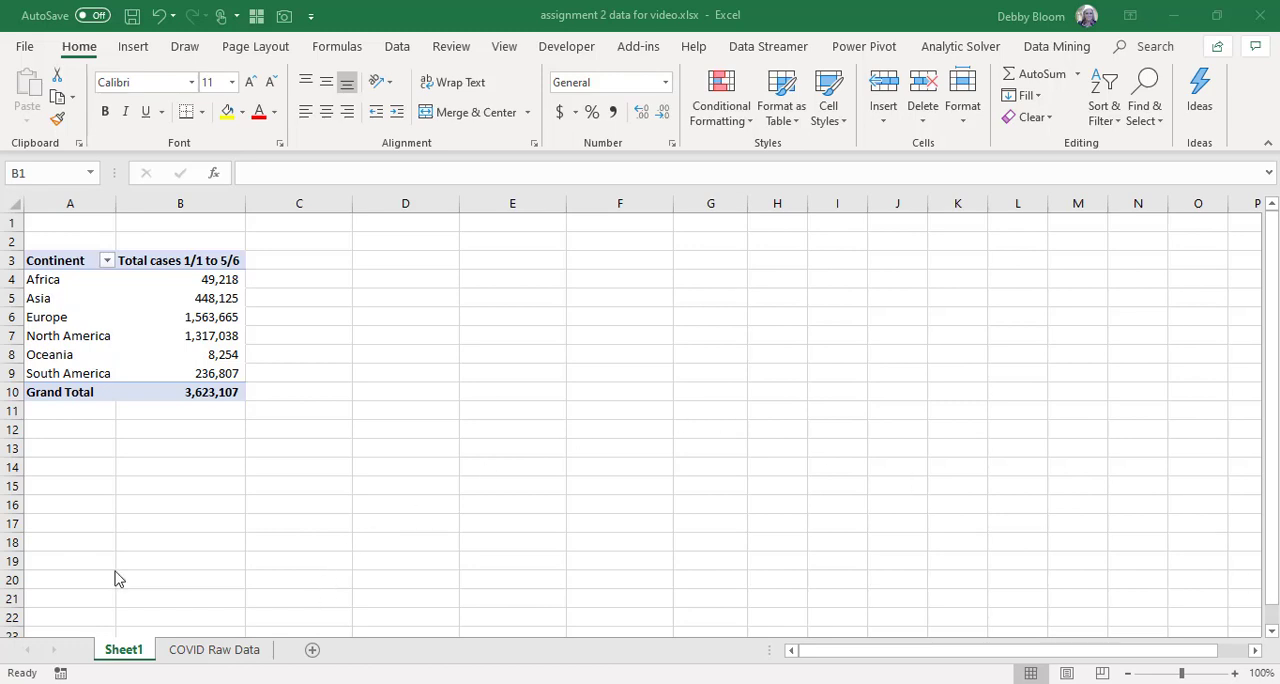
{"action": "left_click", "coordinate": [189, 306]}
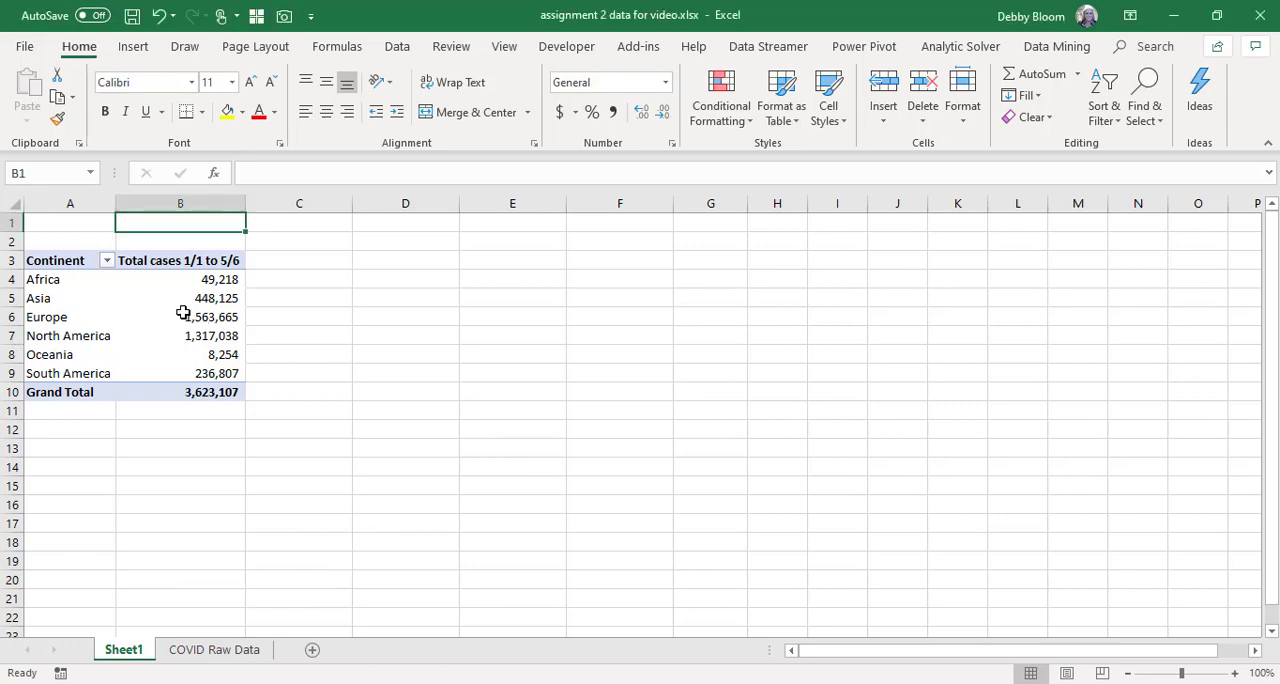
{"action": "left_click", "coordinate": [182, 312]}
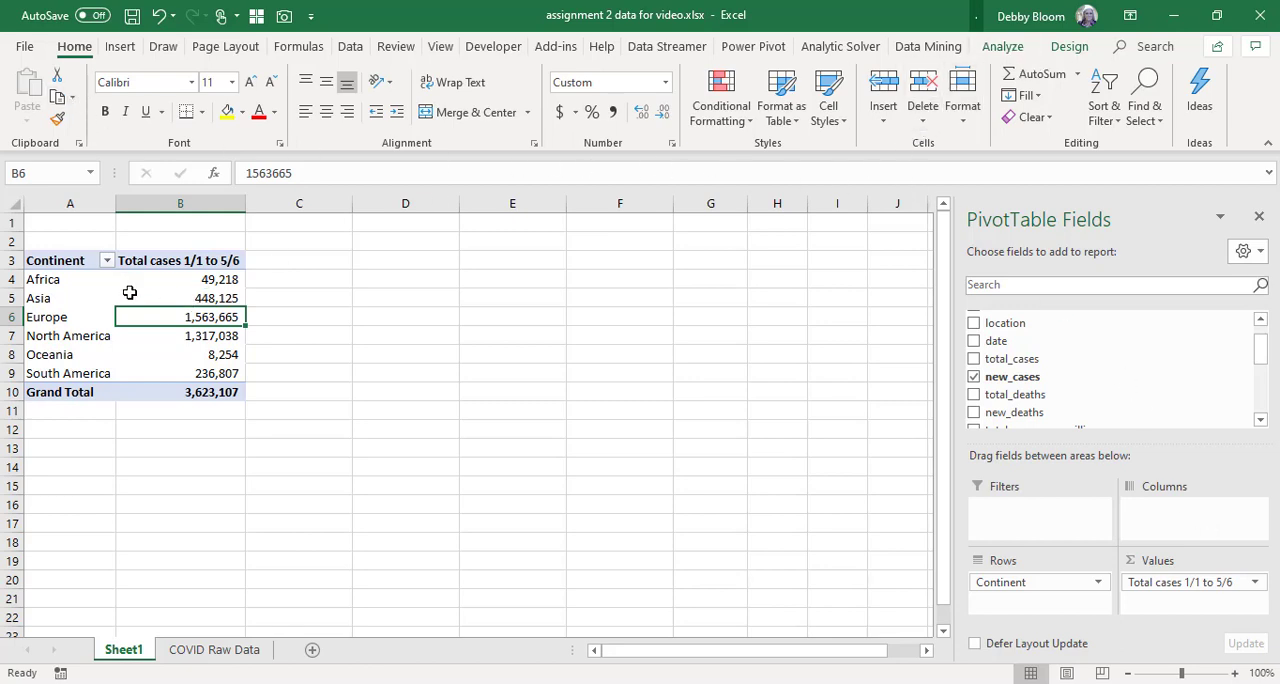
{"action": "left_click", "coordinate": [172, 298]}
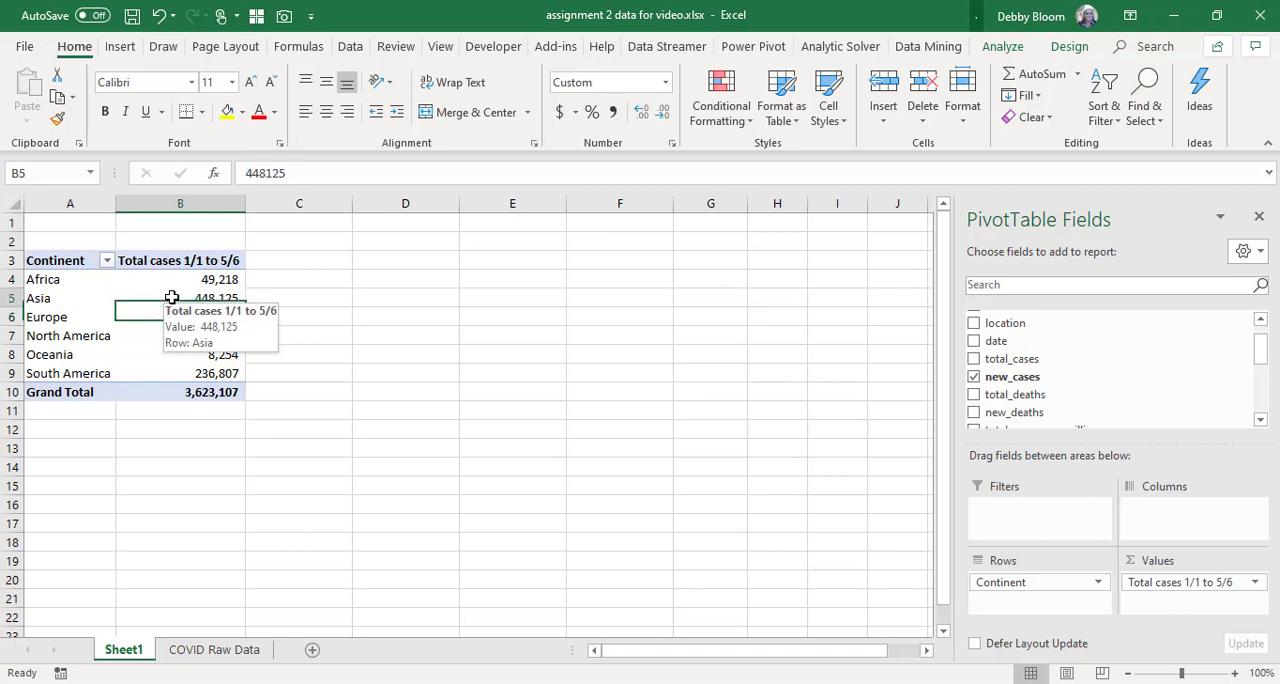
{"action": "left_click", "coordinate": [1068, 52]}
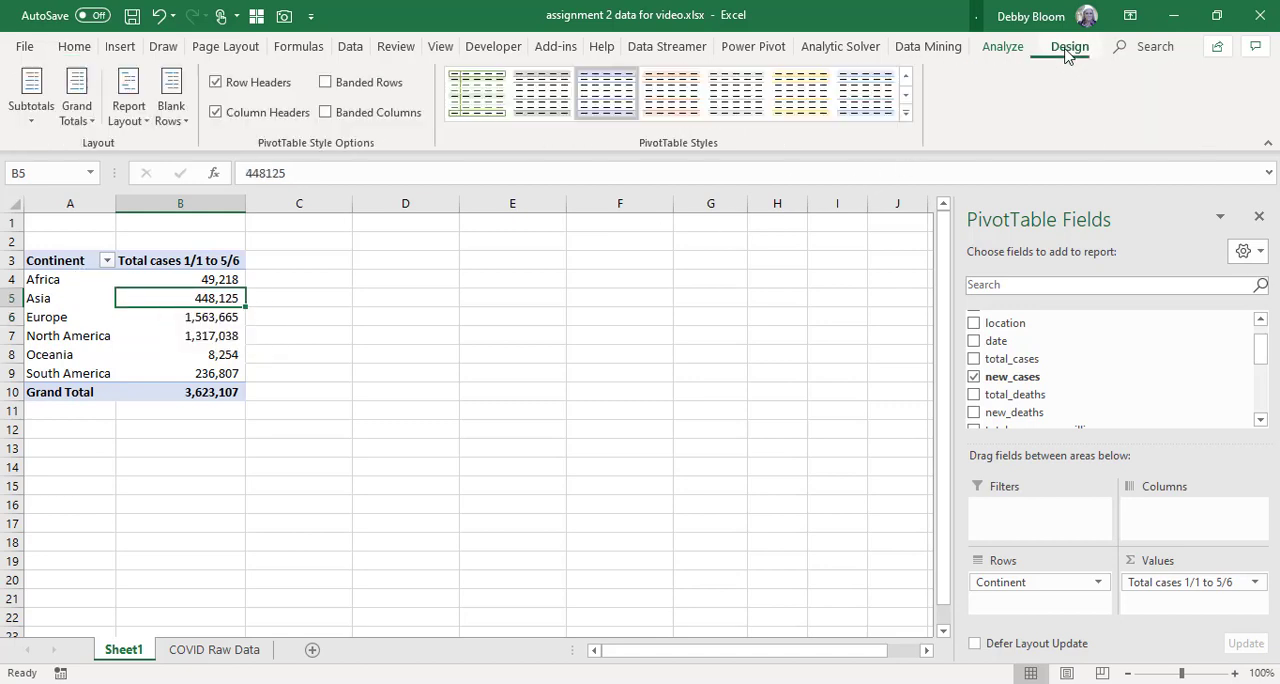
{"action": "left_click", "coordinate": [1002, 48]}
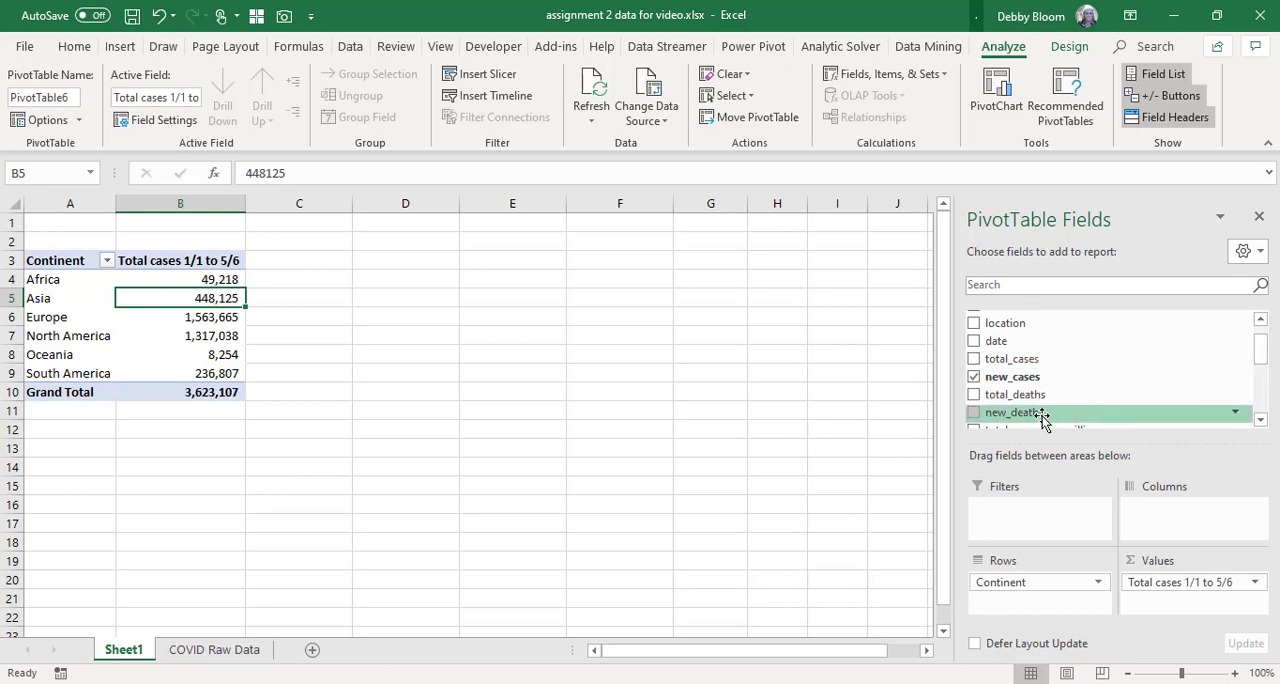
Add the sum of new_deaths to the PivotTable values, headed "Total Deaths 1/1 to 5/6" in a column fitted to its contents.
{"action": "left_click_drag", "start_coordinate": [1042, 420], "coordinate": [1163, 612]}
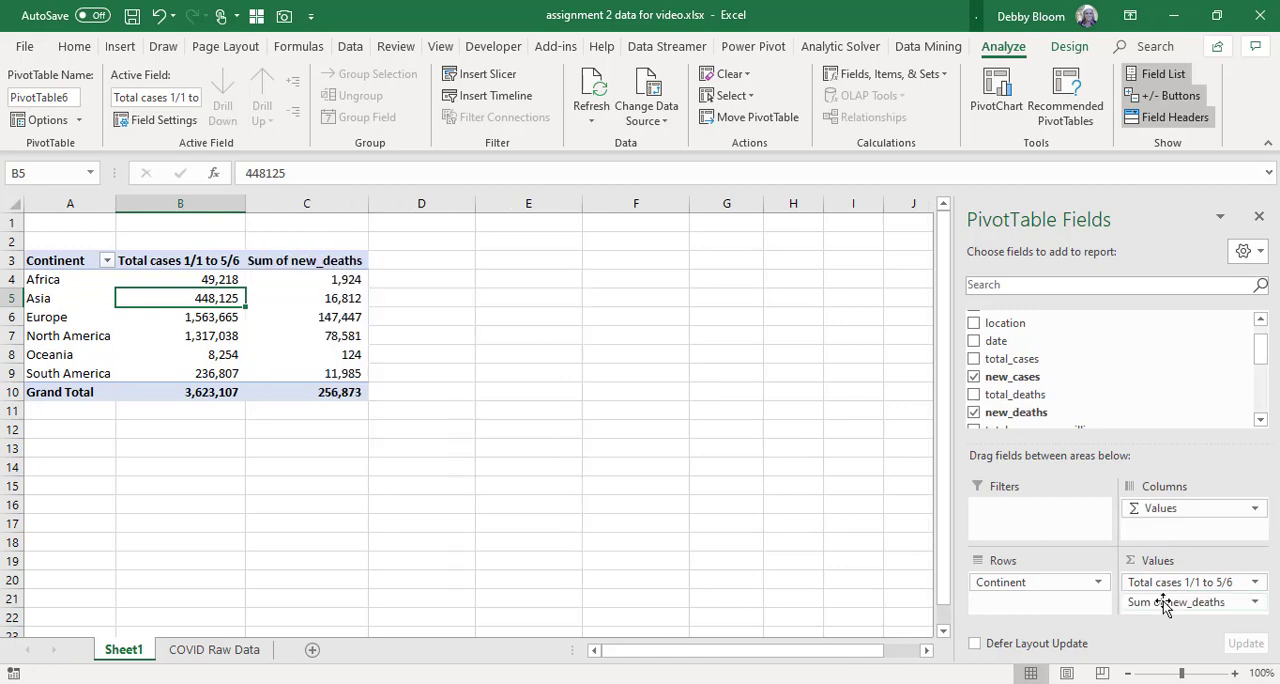
{"action": "left_click", "coordinate": [328, 260]}
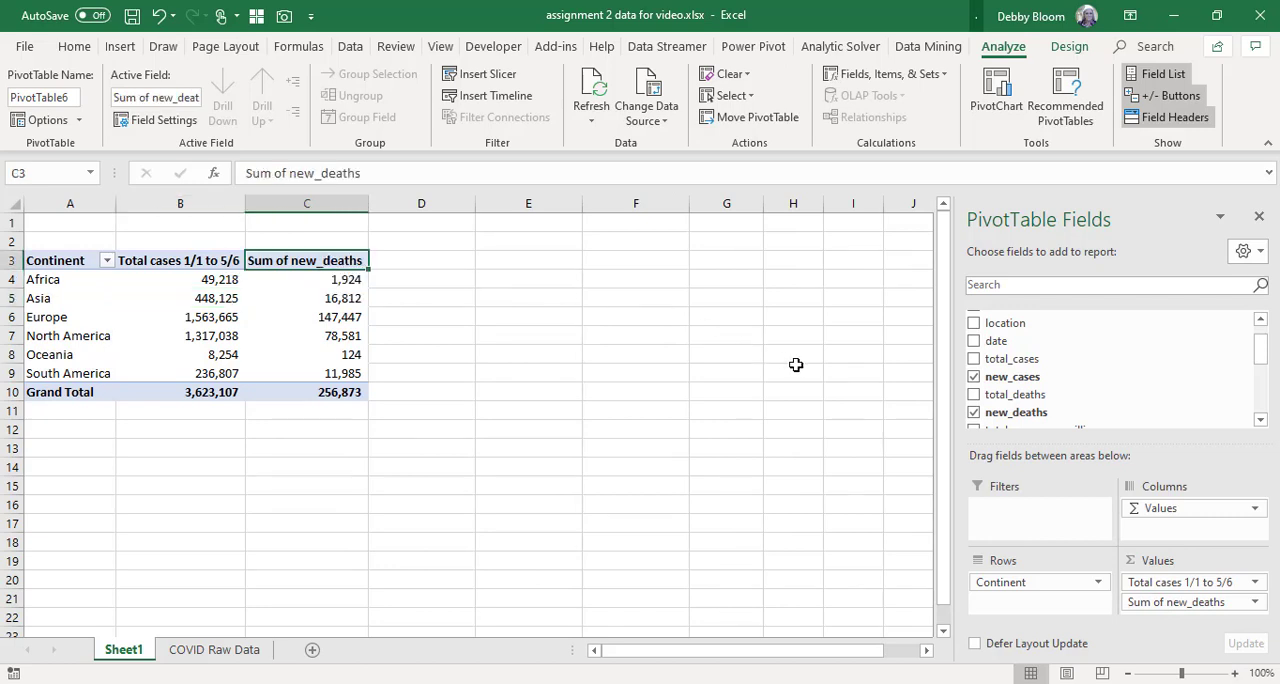
{"action": "type", "text": "T"}
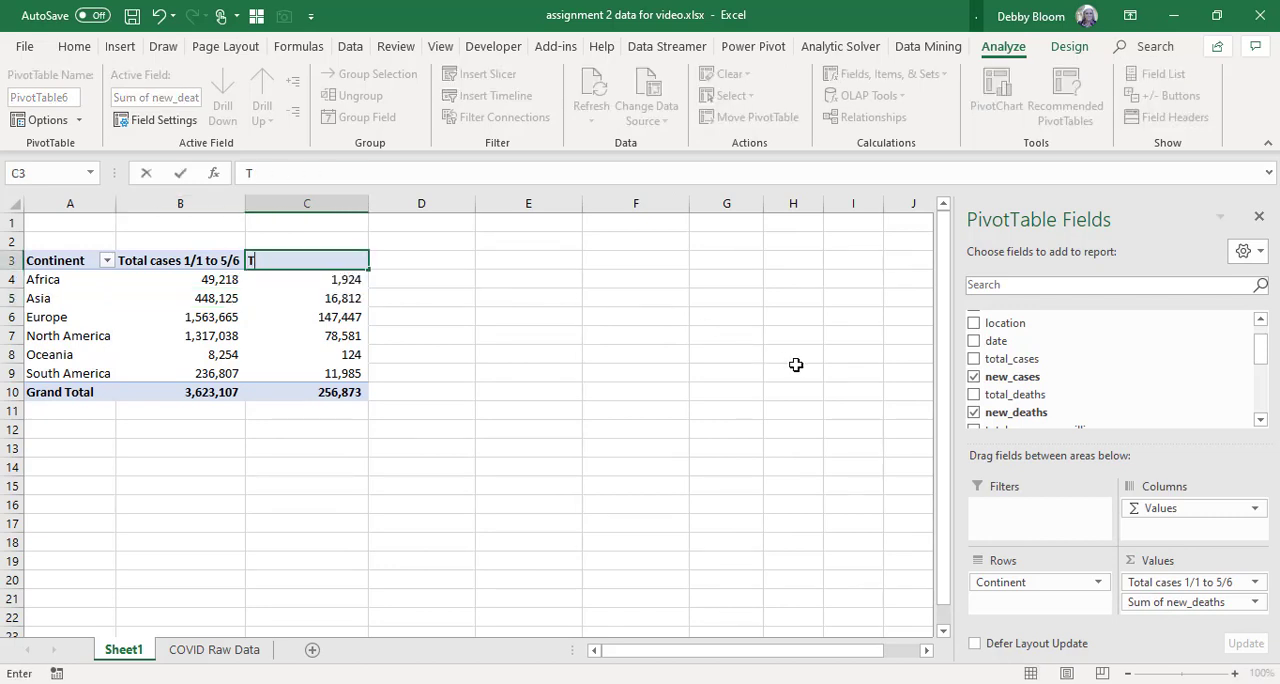
{"action": "type", "text": "otal Deaths 1"}
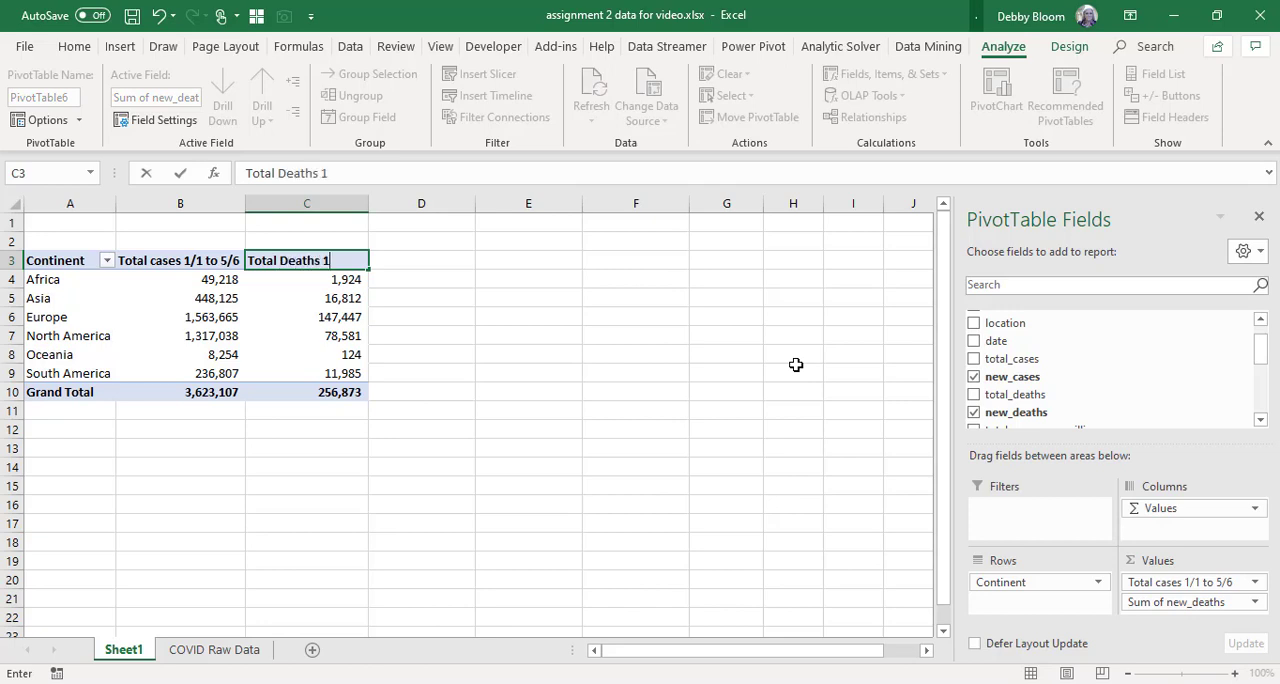
{"action": "type", "text": "/1 to 5/6"}
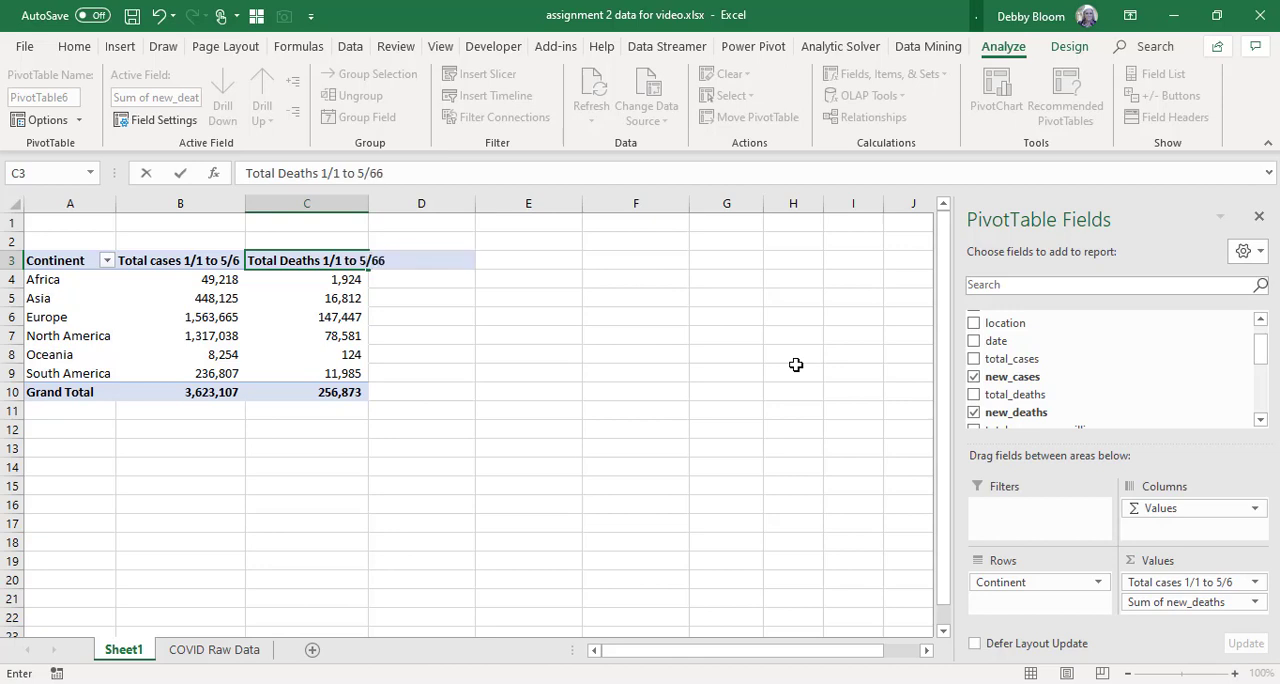
{"action": "key", "text": "Return"}
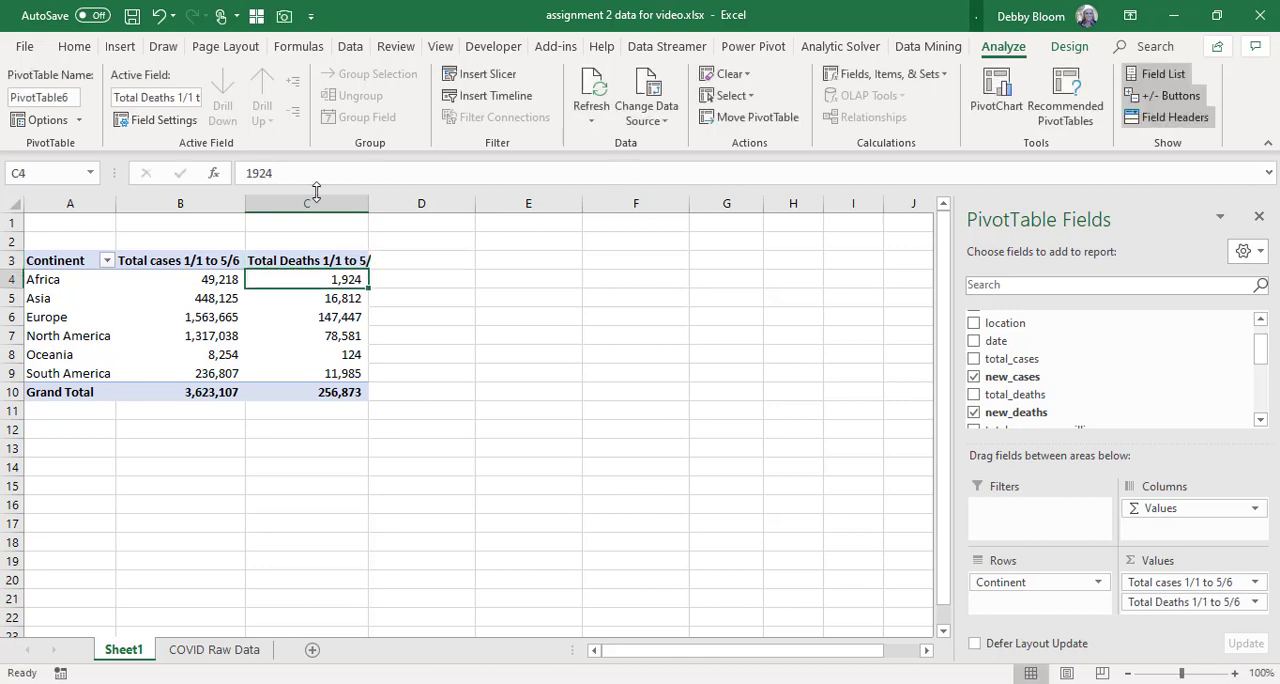
{"action": "double_click", "coordinate": [368, 203]}
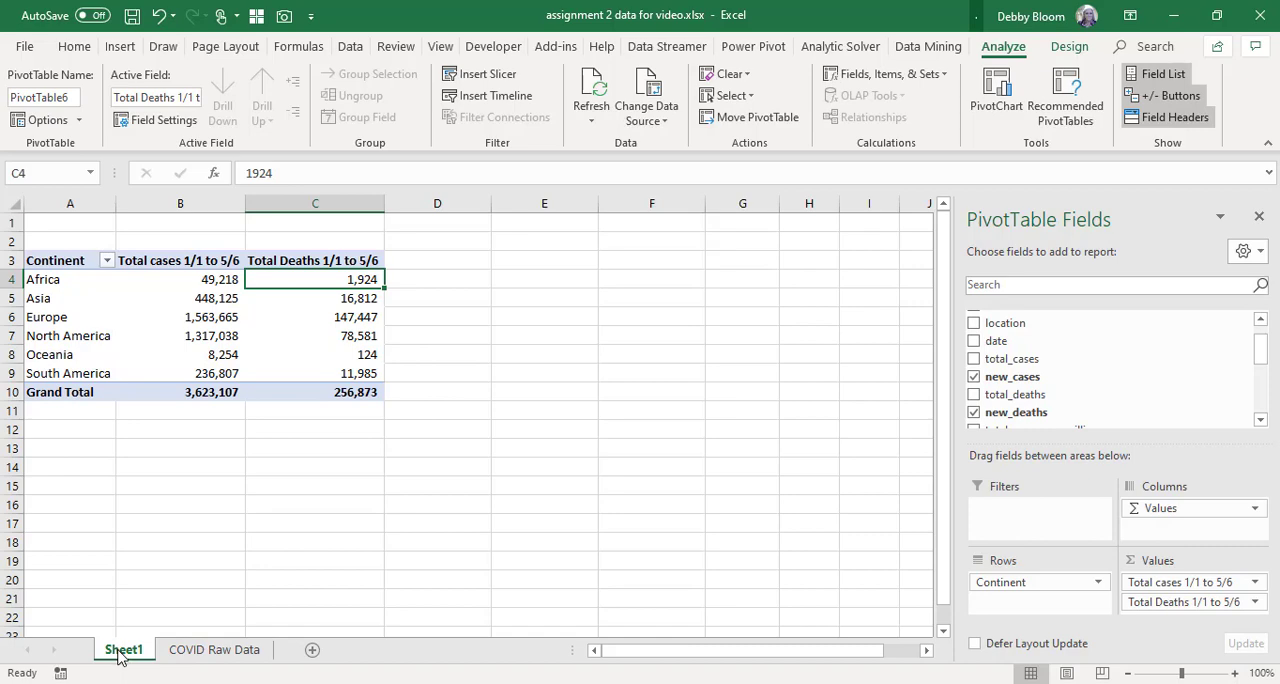
Rename the PivotTable worksheet Sheet1 to "By continent".
{"action": "left_click", "coordinate": [220, 650]}
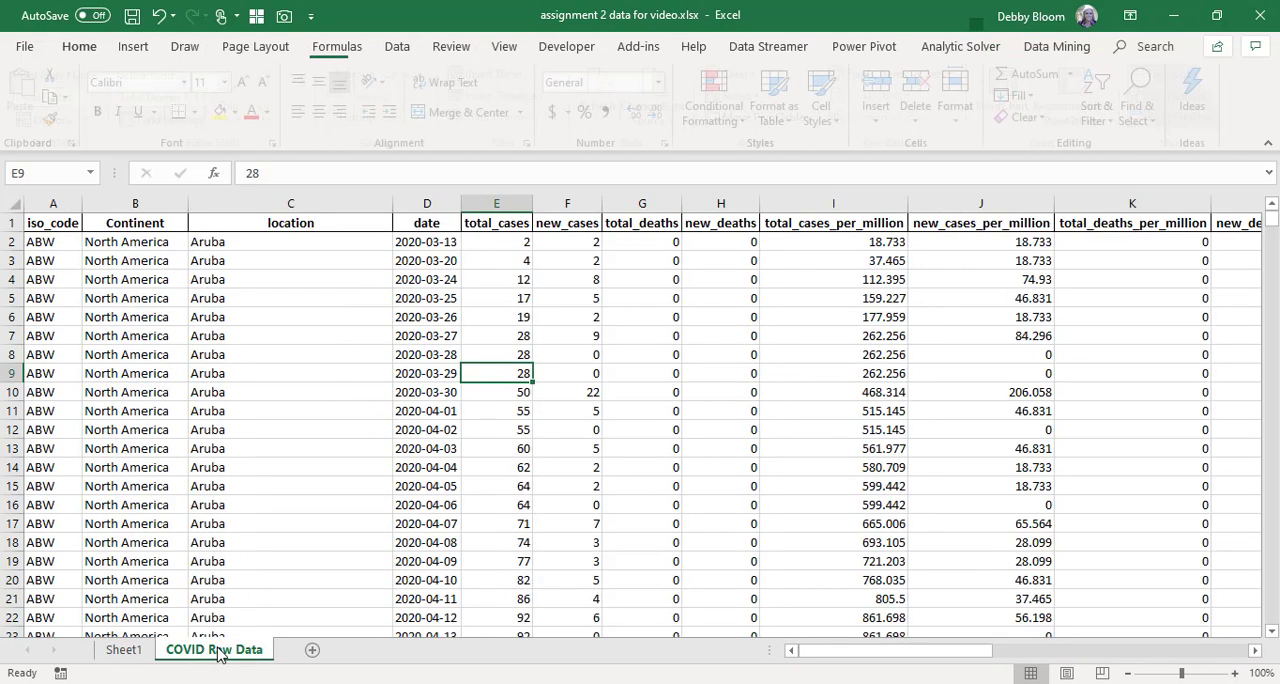
{"action": "left_click", "coordinate": [124, 650]}
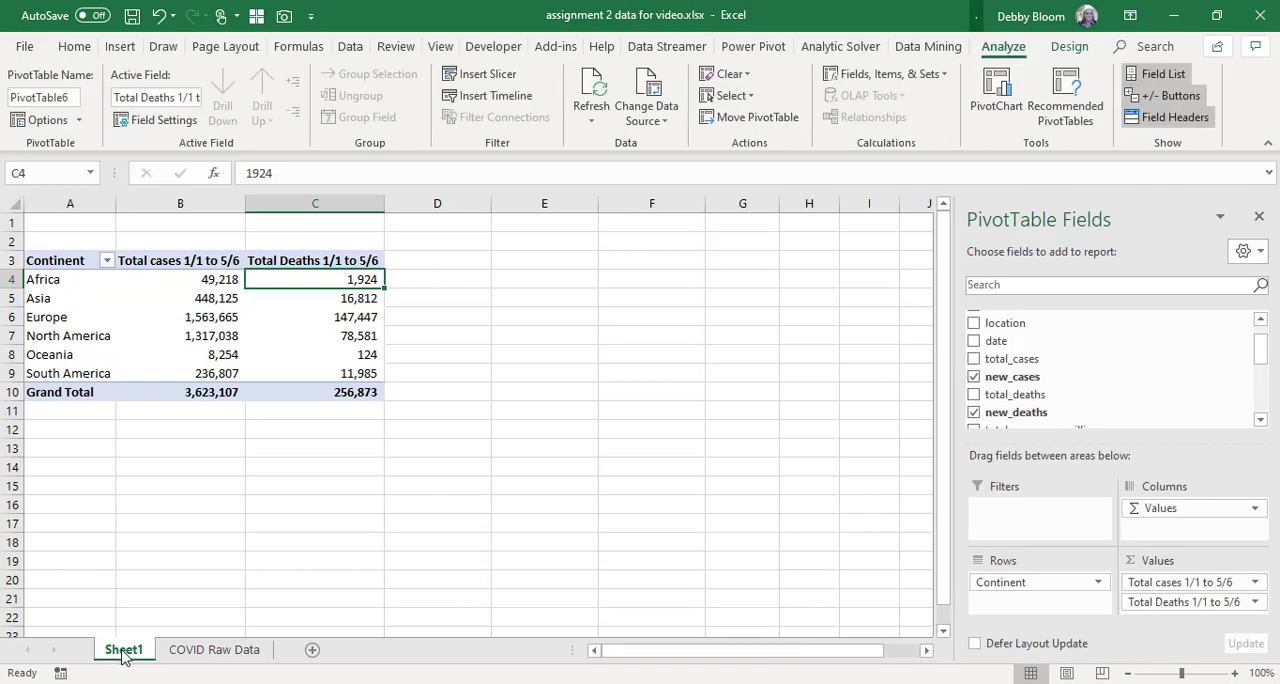
{"action": "double_click", "coordinate": [123, 651]}
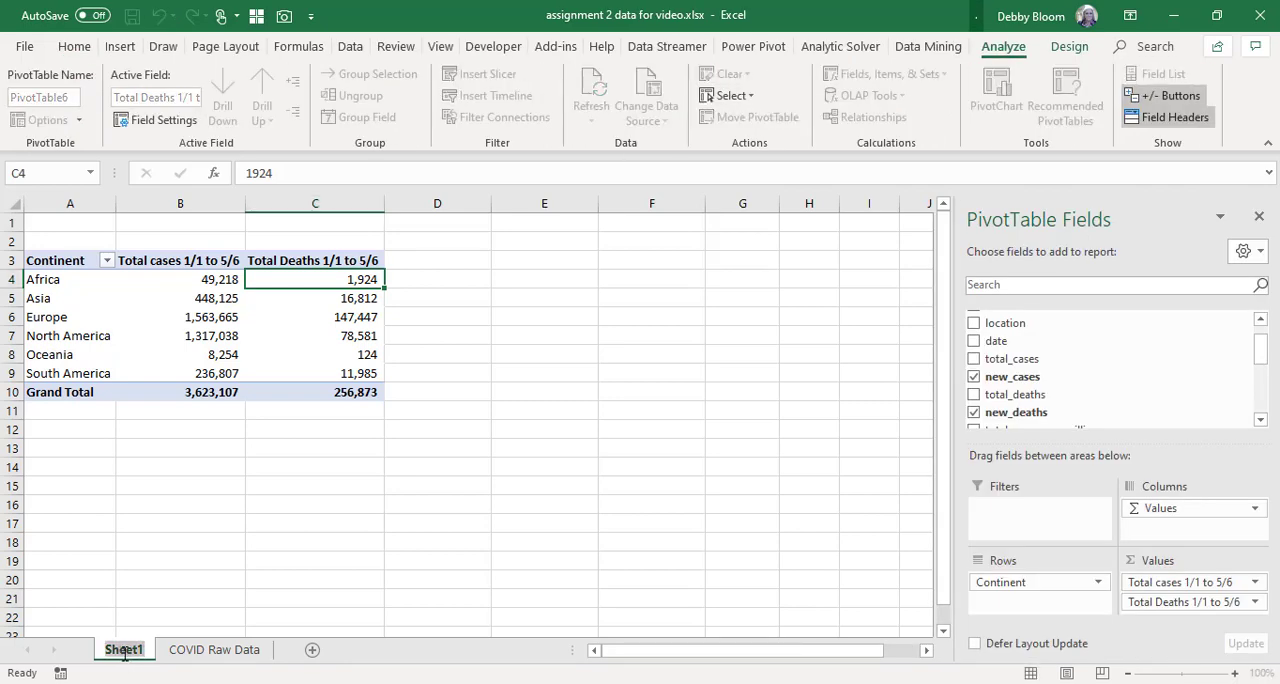
{"action": "type", "text": "By continent"}
{"action": "key", "text": "Return"}
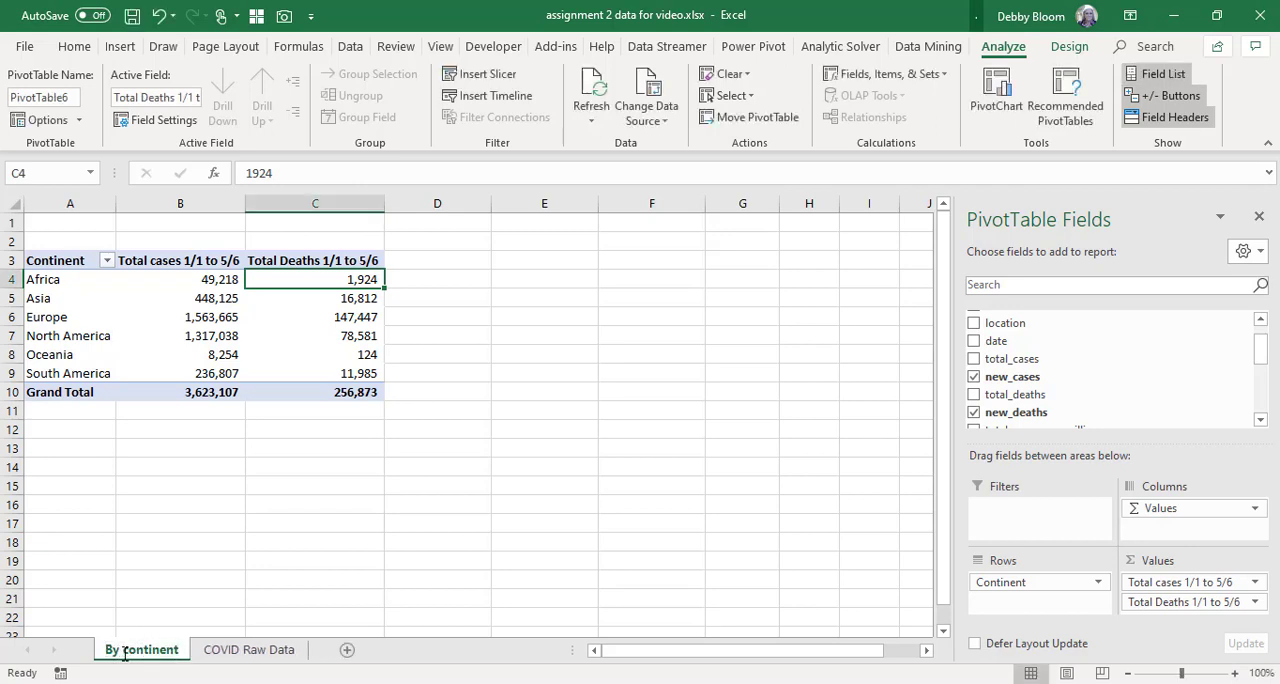
Create a second PivotTable from the COVID Raw Data range A1:Q15356 on another new worksheet.
{"action": "left_click", "coordinate": [232, 657]}
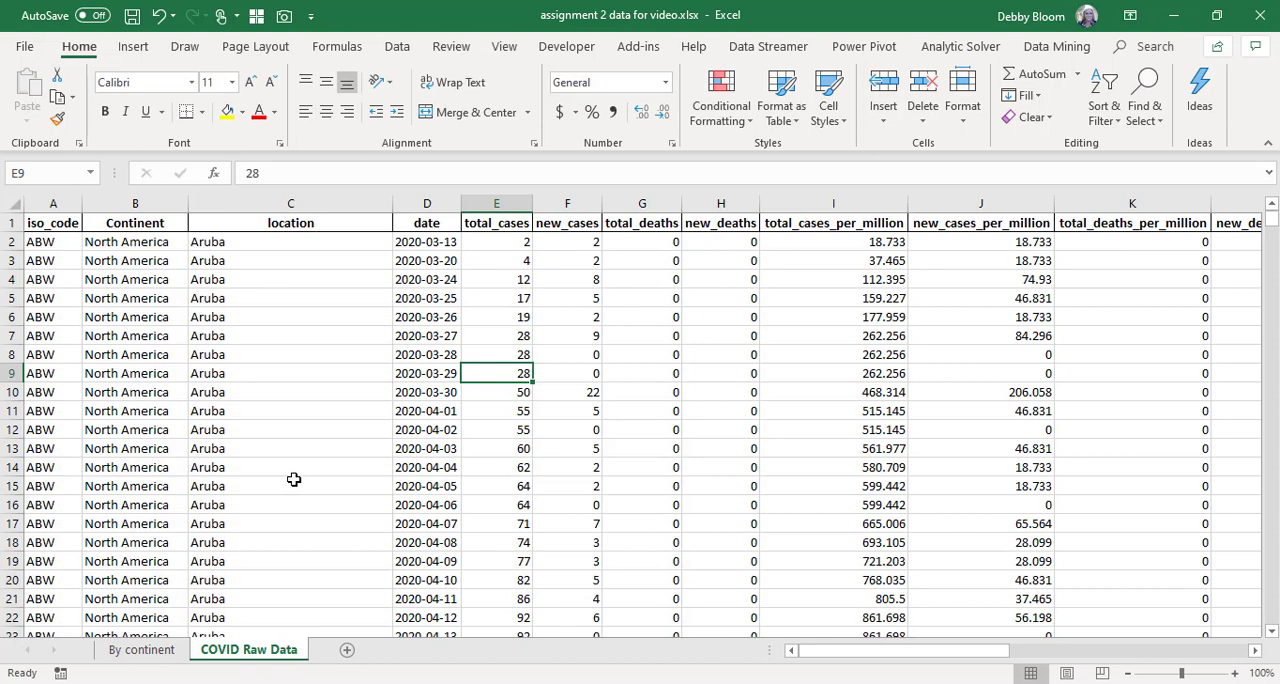
{"action": "left_click", "coordinate": [185, 355]}
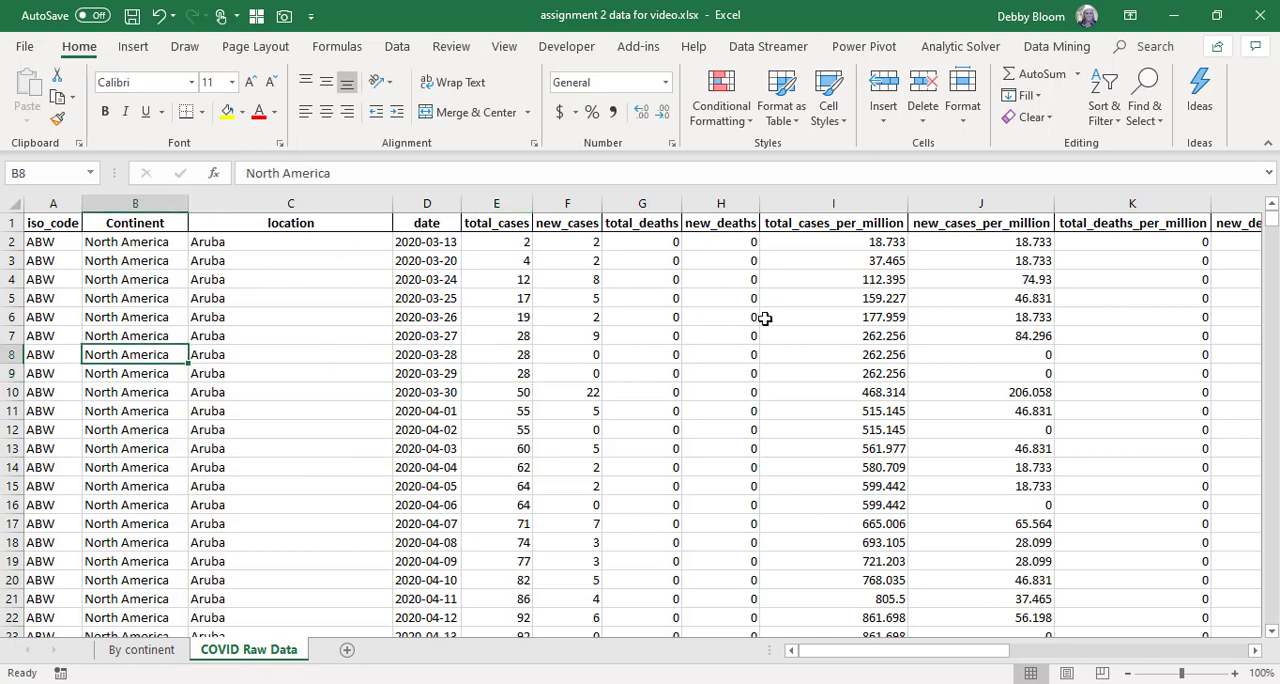
{"action": "left_click", "coordinate": [244, 305]}
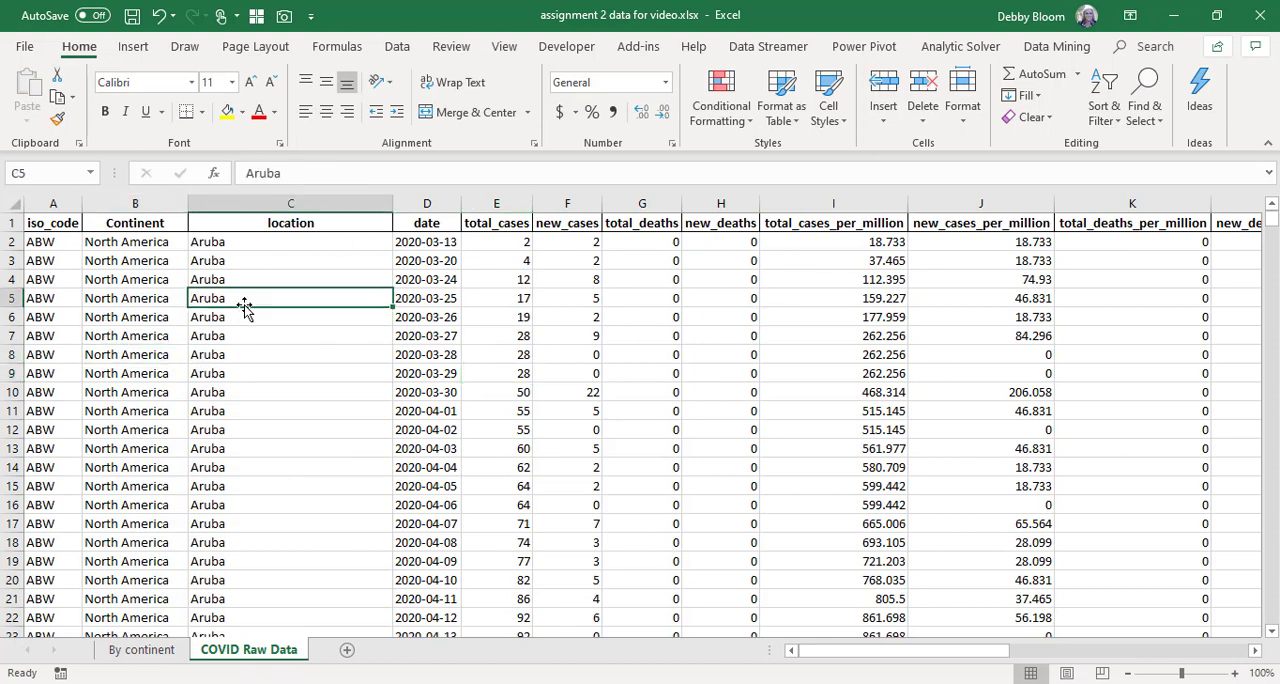
{"action": "left_click", "coordinate": [501, 317]}
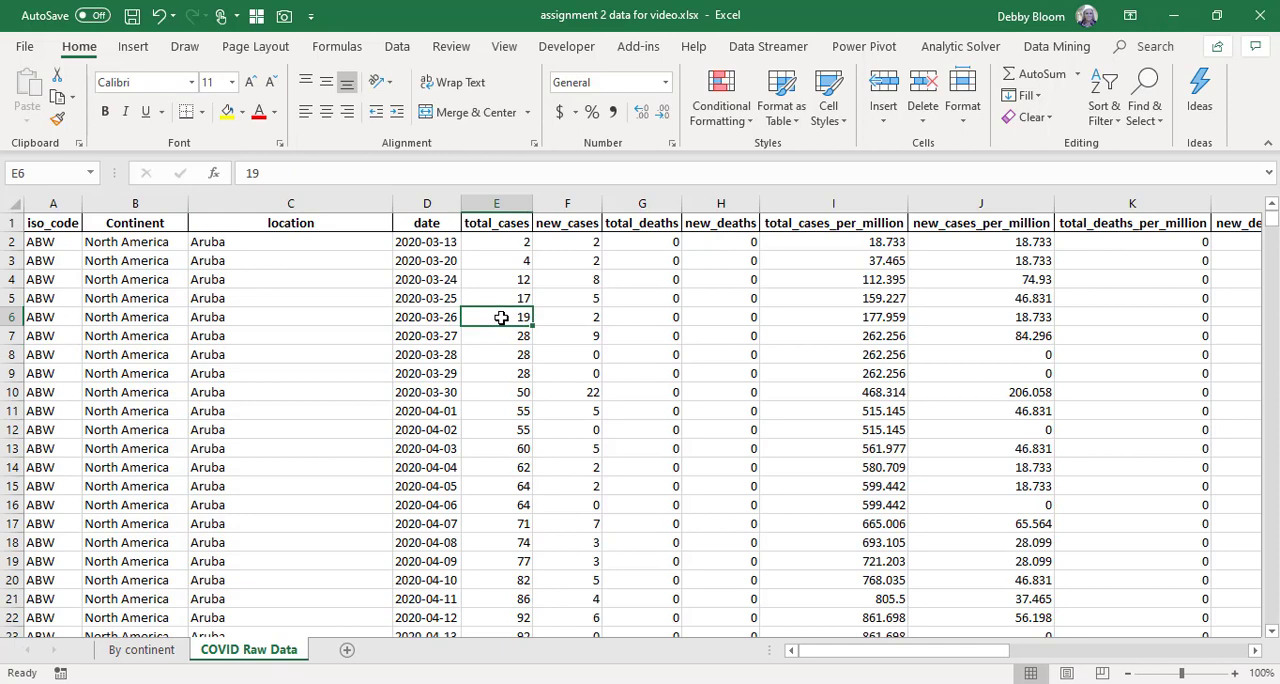
{"action": "left_click", "coordinate": [136, 52]}
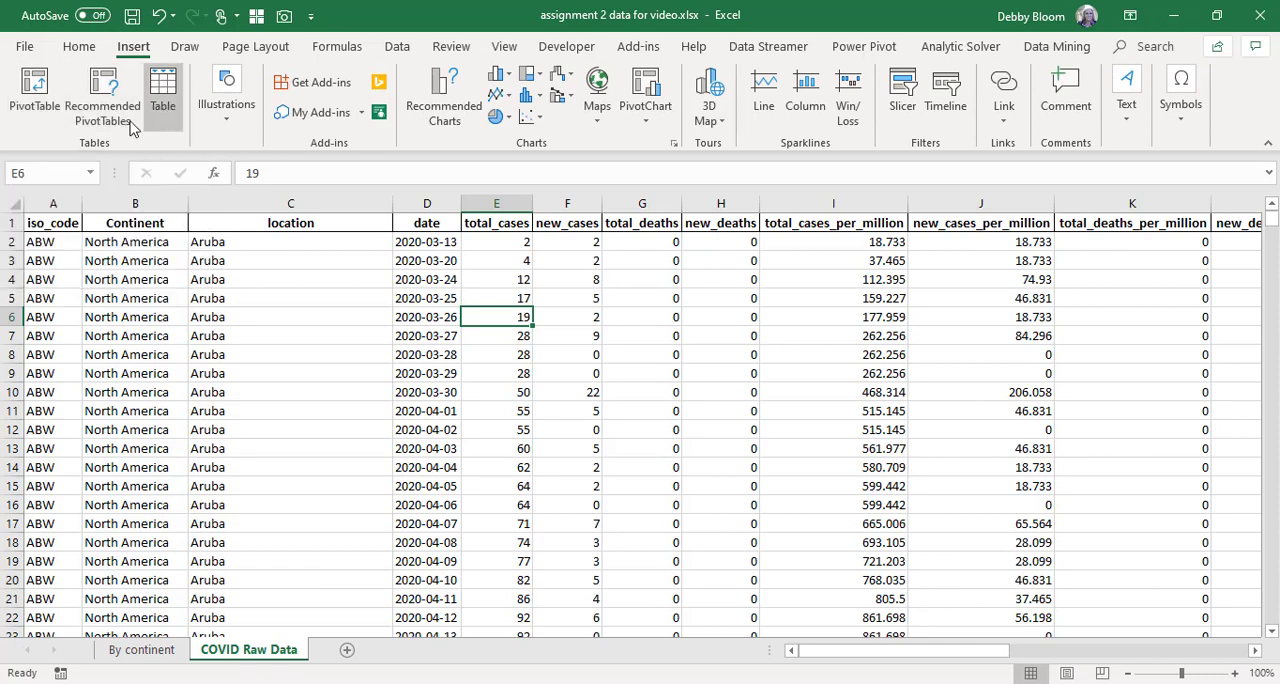
{"action": "left_click", "coordinate": [37, 86]}
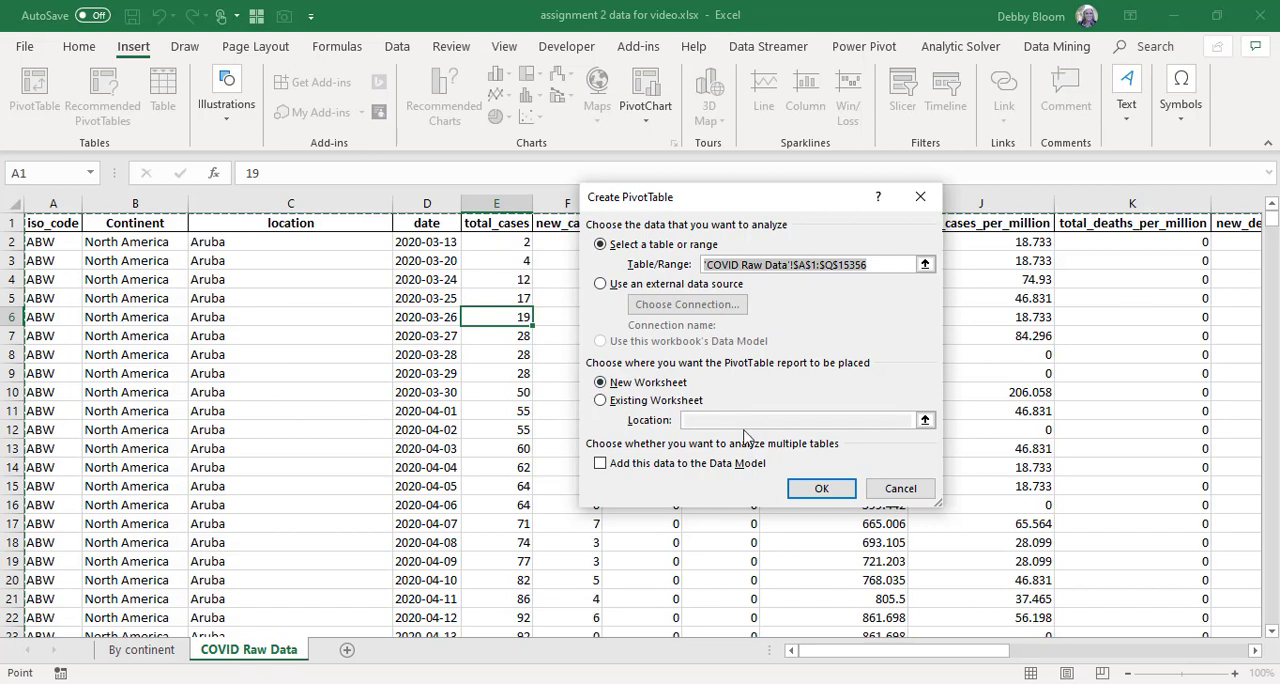
{"action": "left_click", "coordinate": [821, 489]}
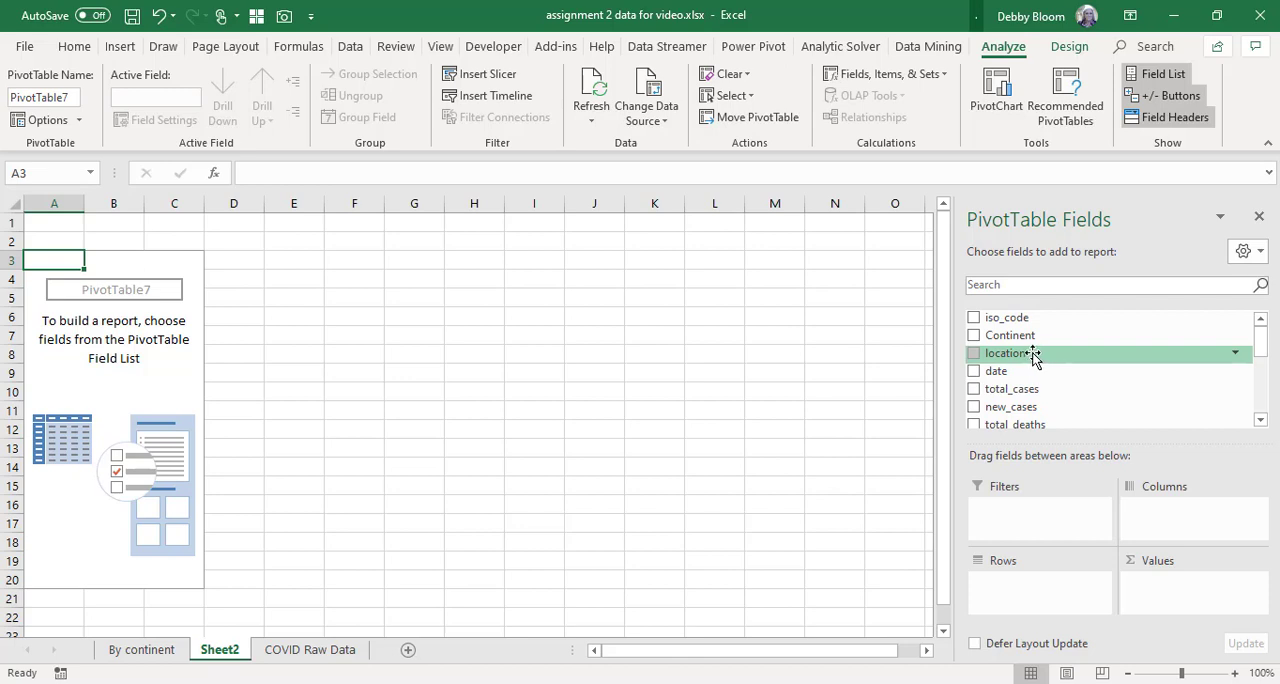
Lay out the second PivotTable with location as rows, the sum of new_cases as values and Continent as the report filter.
{"action": "left_click_drag", "start_coordinate": [1036, 356], "coordinate": [1035, 592]}
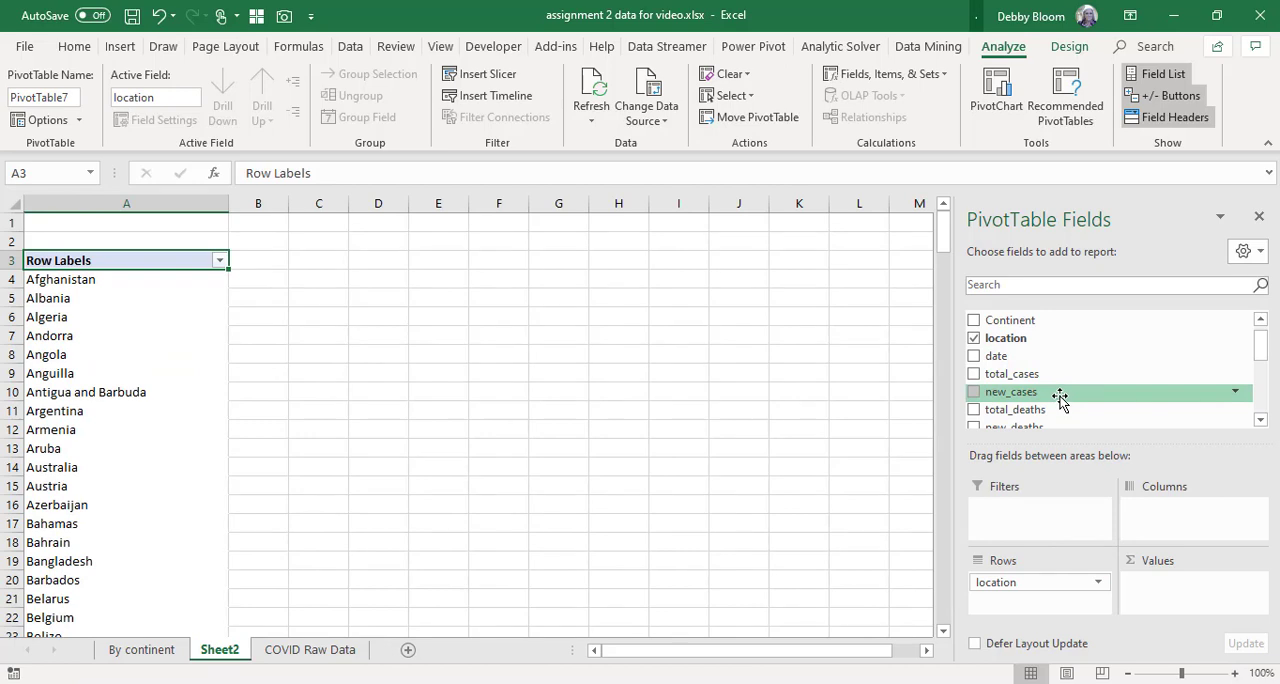
{"action": "left_click_drag", "start_coordinate": [1061, 399], "coordinate": [1172, 590]}
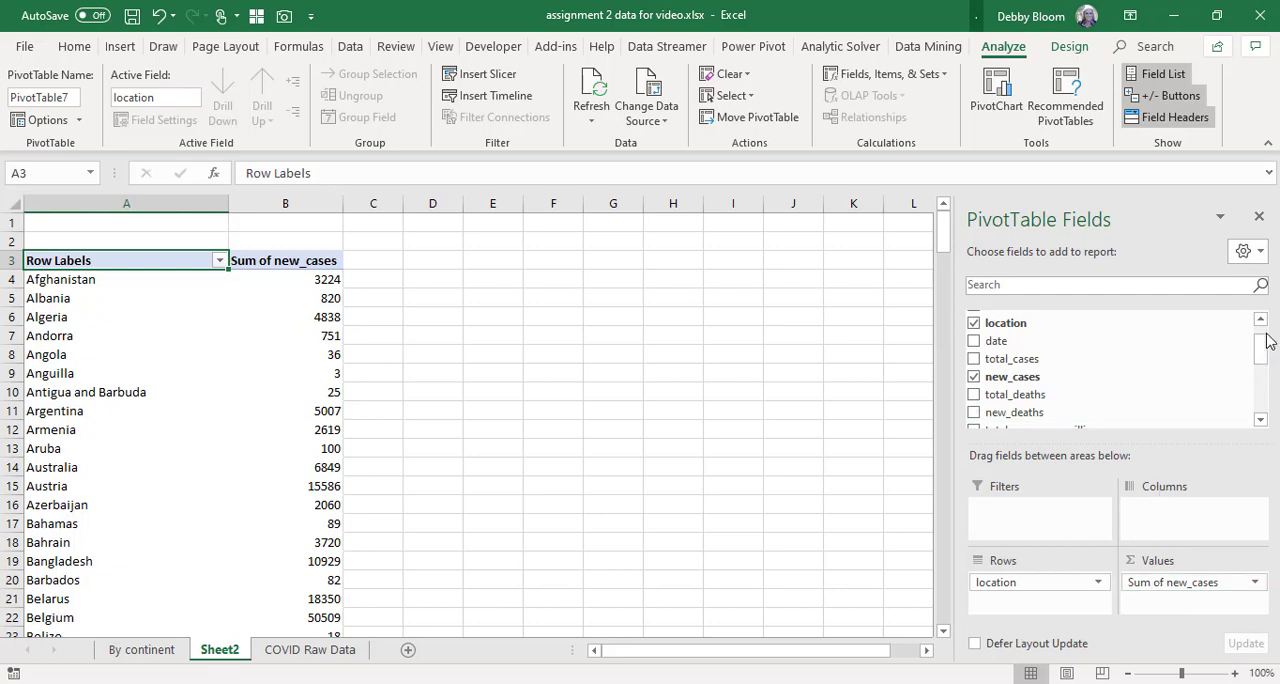
{"action": "left_click_drag", "start_coordinate": [1260, 346], "coordinate": [1256, 313]}
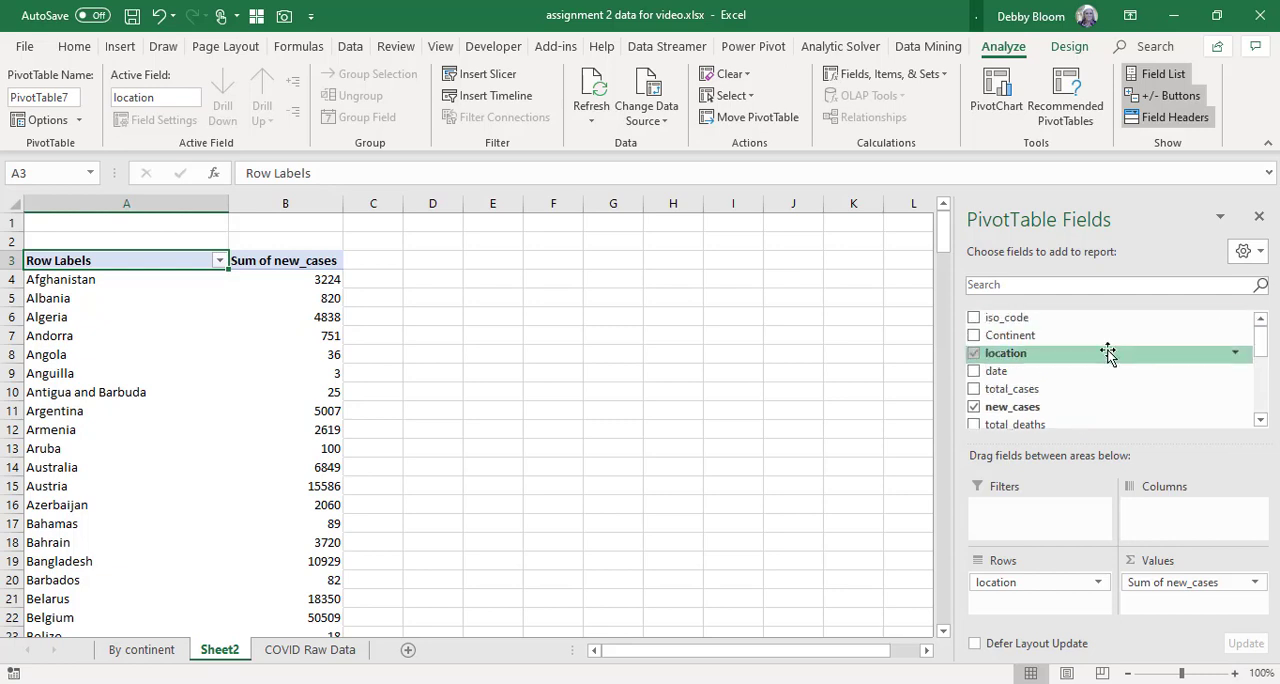
{"action": "left_click_drag", "start_coordinate": [1071, 337], "coordinate": [1030, 515]}
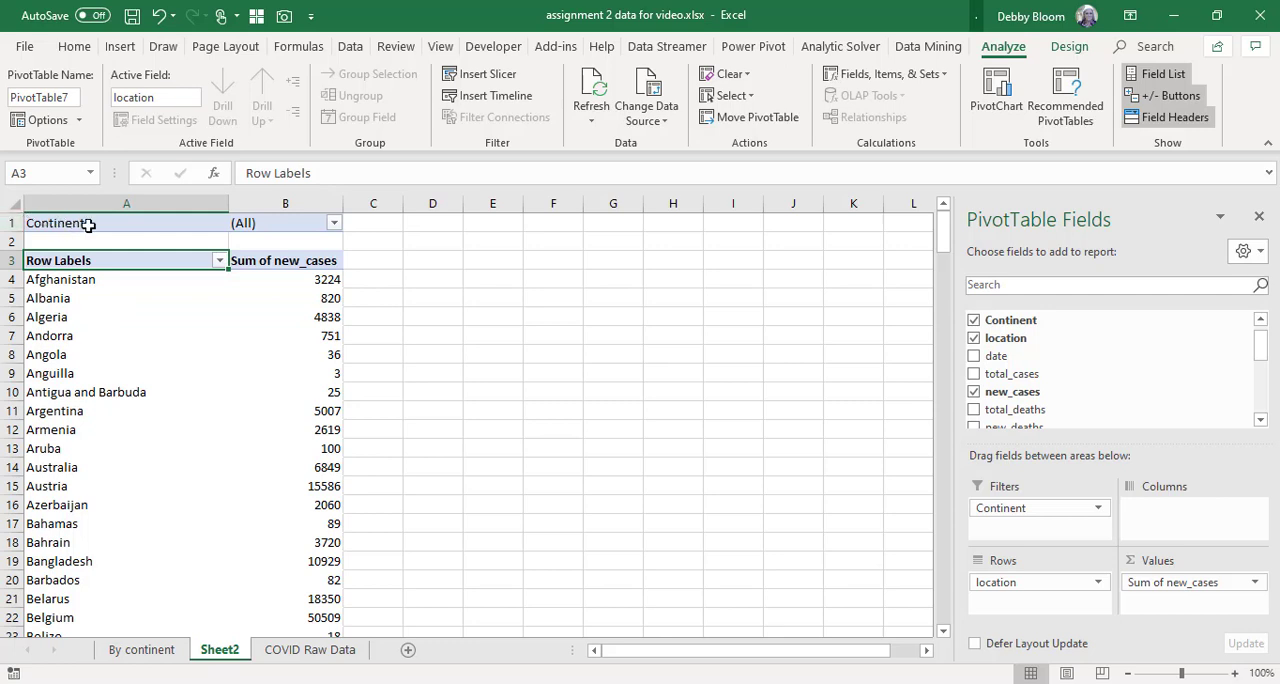
Filter the location PivotTable by Continent to show only North America.
{"action": "left_click", "coordinate": [335, 224]}
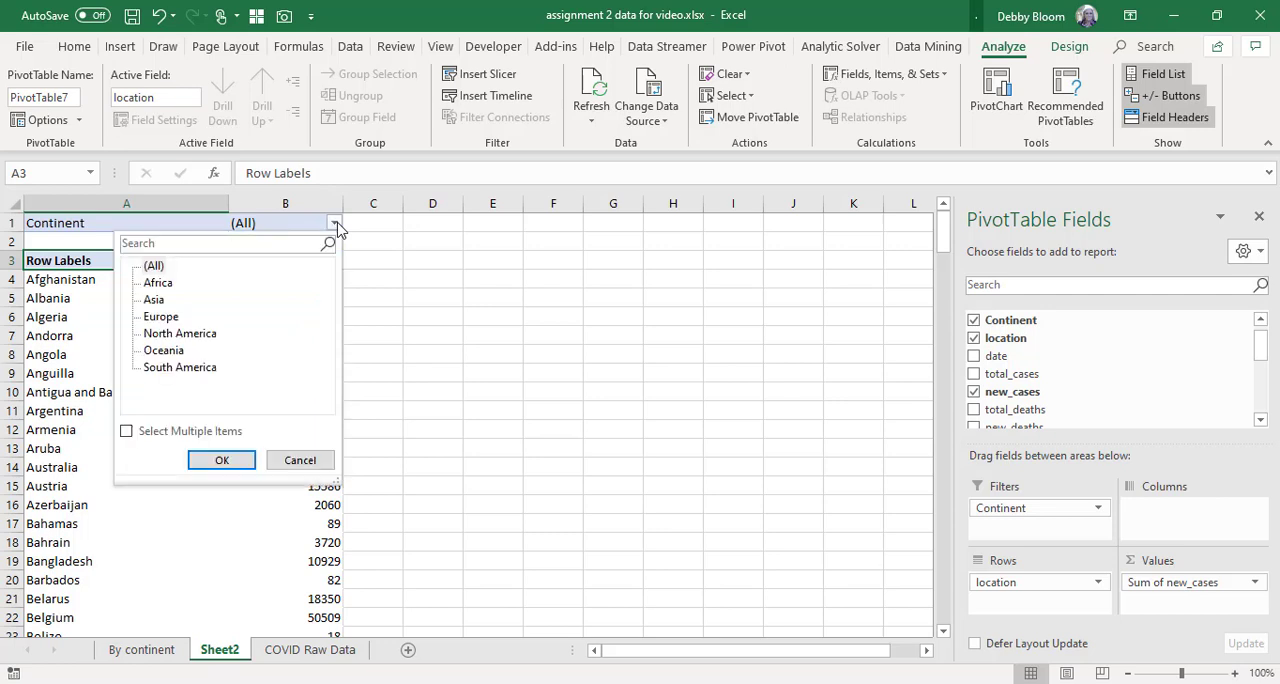
{"action": "left_click", "coordinate": [211, 336]}
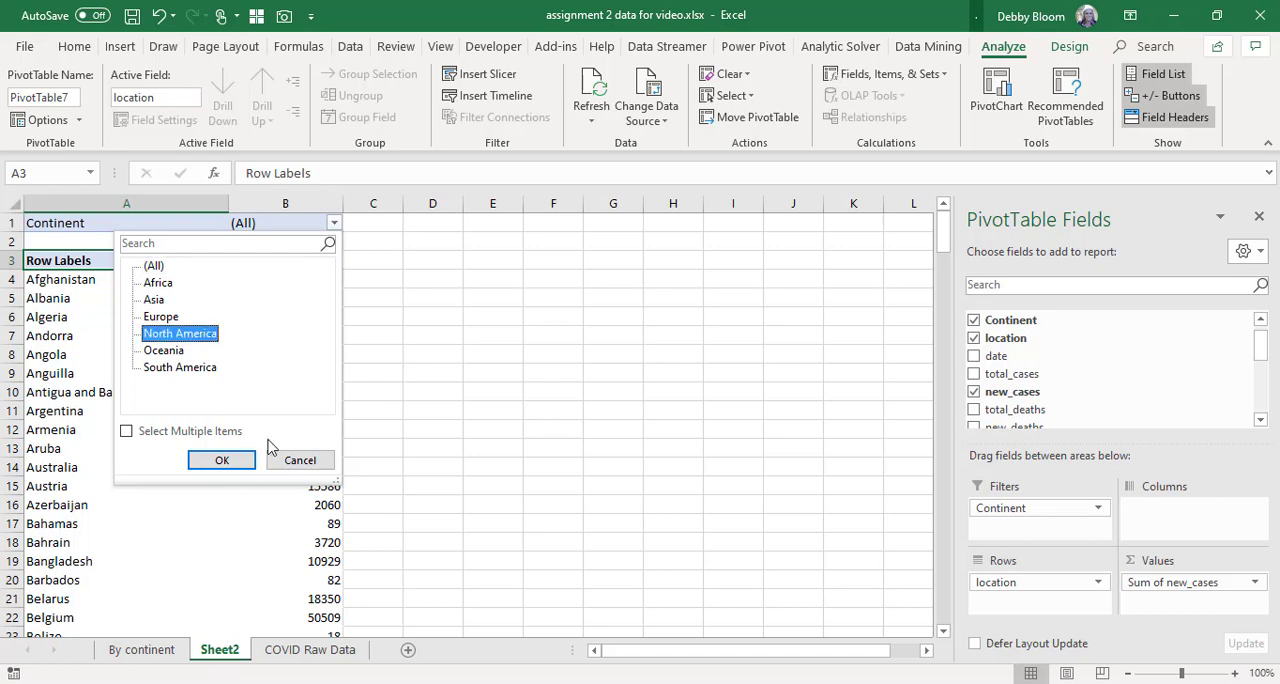
{"action": "left_click", "coordinate": [239, 463]}
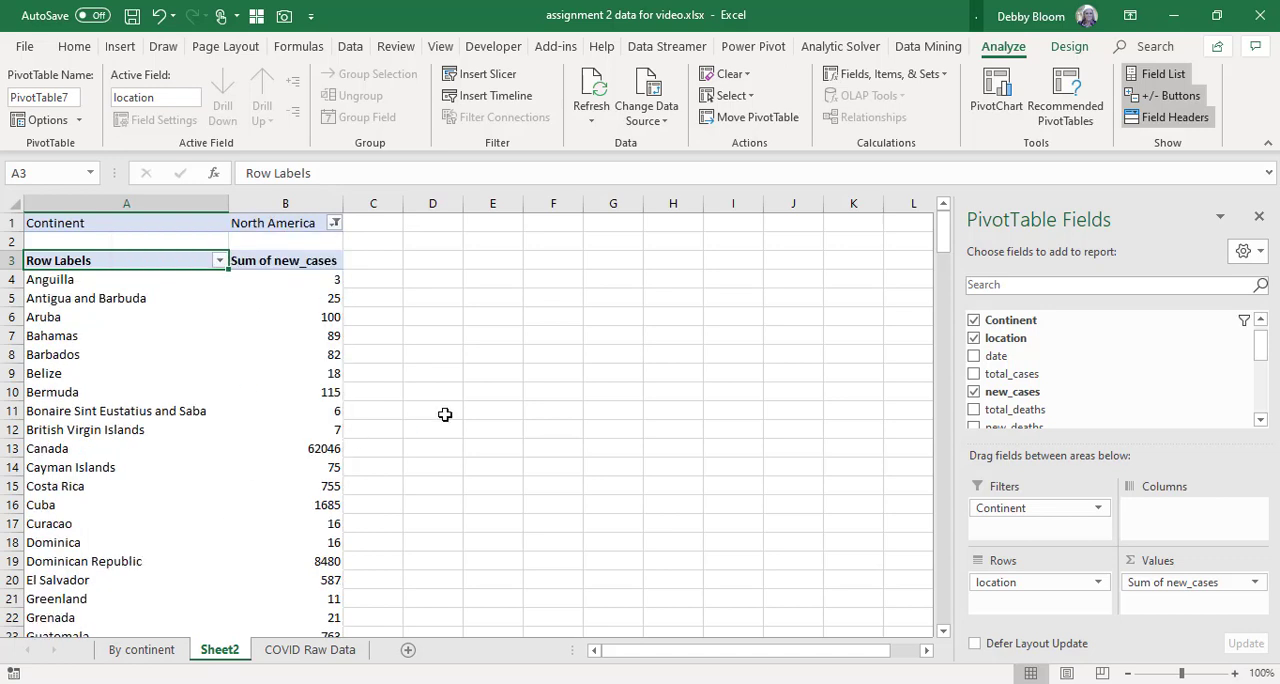
{"action": "scroll", "coordinate": [462, 405], "scroll_direction": "down", "scroll_amount": 6}
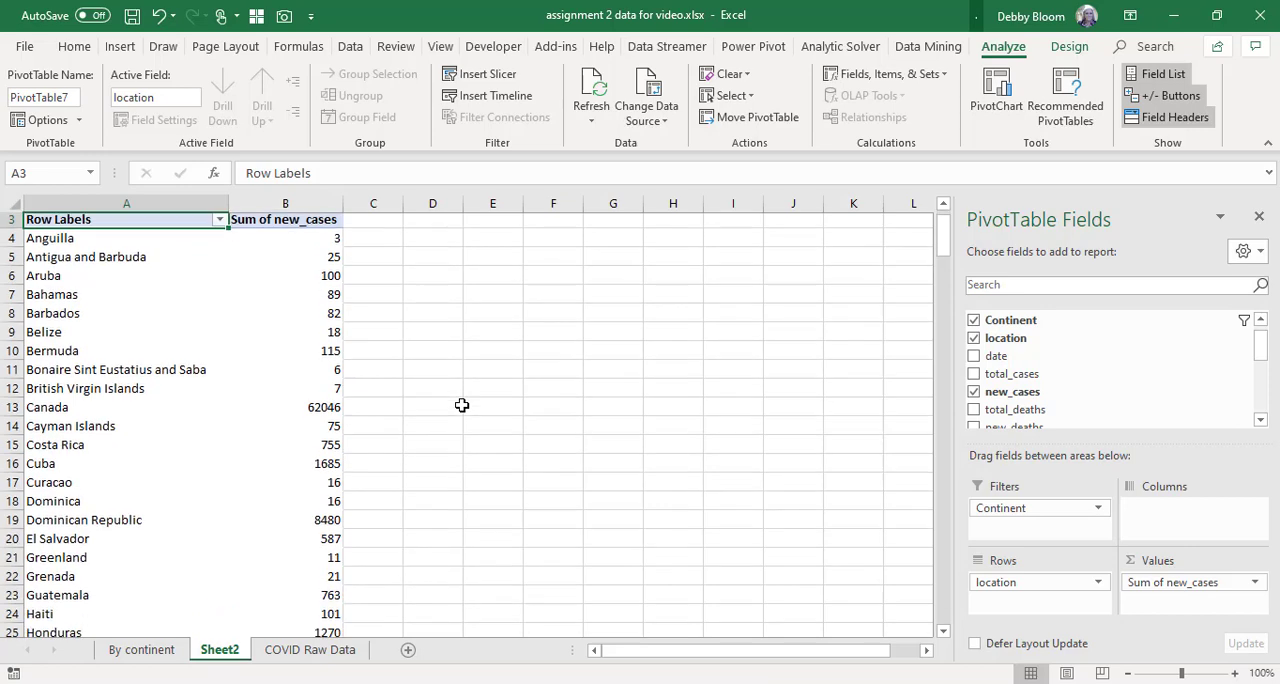
{"action": "scroll", "coordinate": [462, 405], "scroll_direction": "up", "scroll_amount": 6}
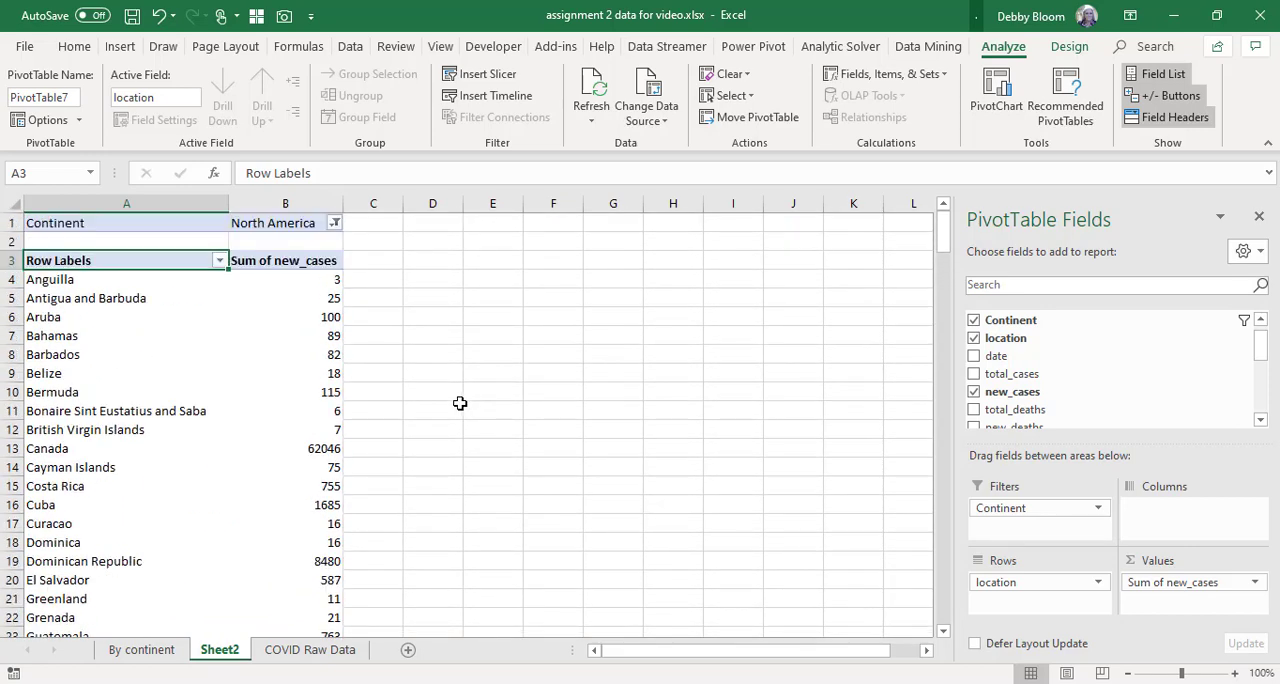
Switch the location PivotTable's Continent filter to Oceania.
{"action": "left_click", "coordinate": [335, 224]}
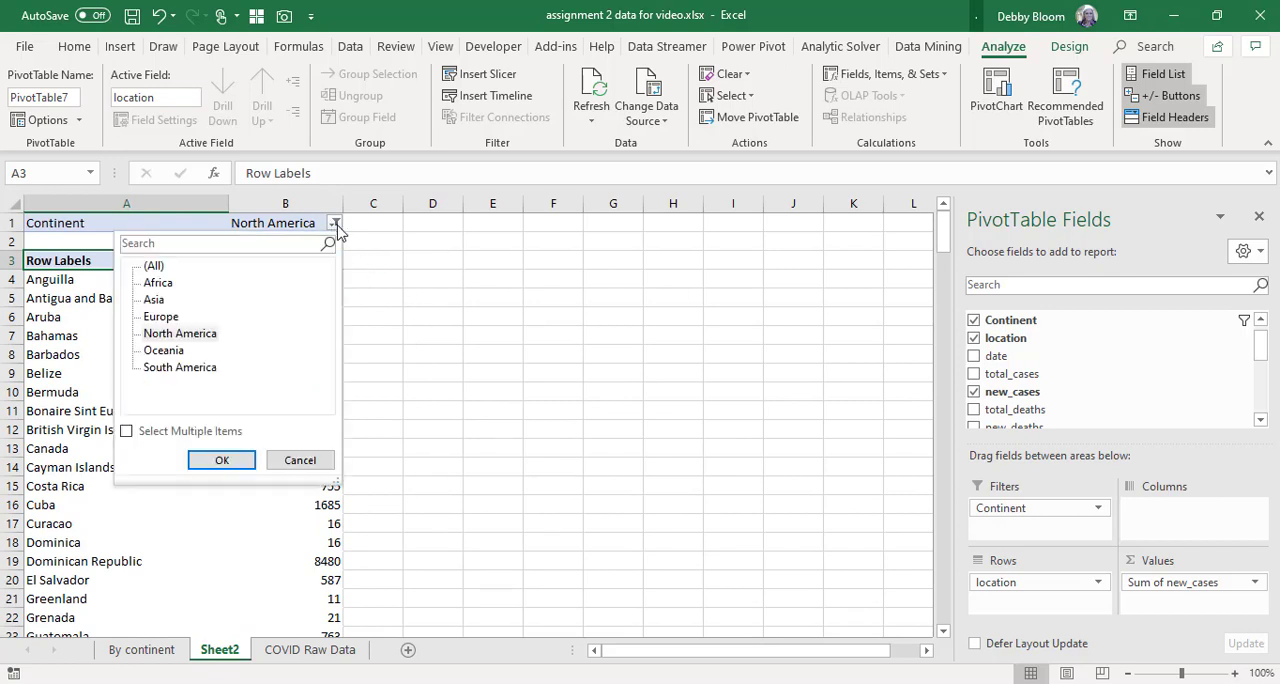
{"action": "left_click", "coordinate": [178, 352]}
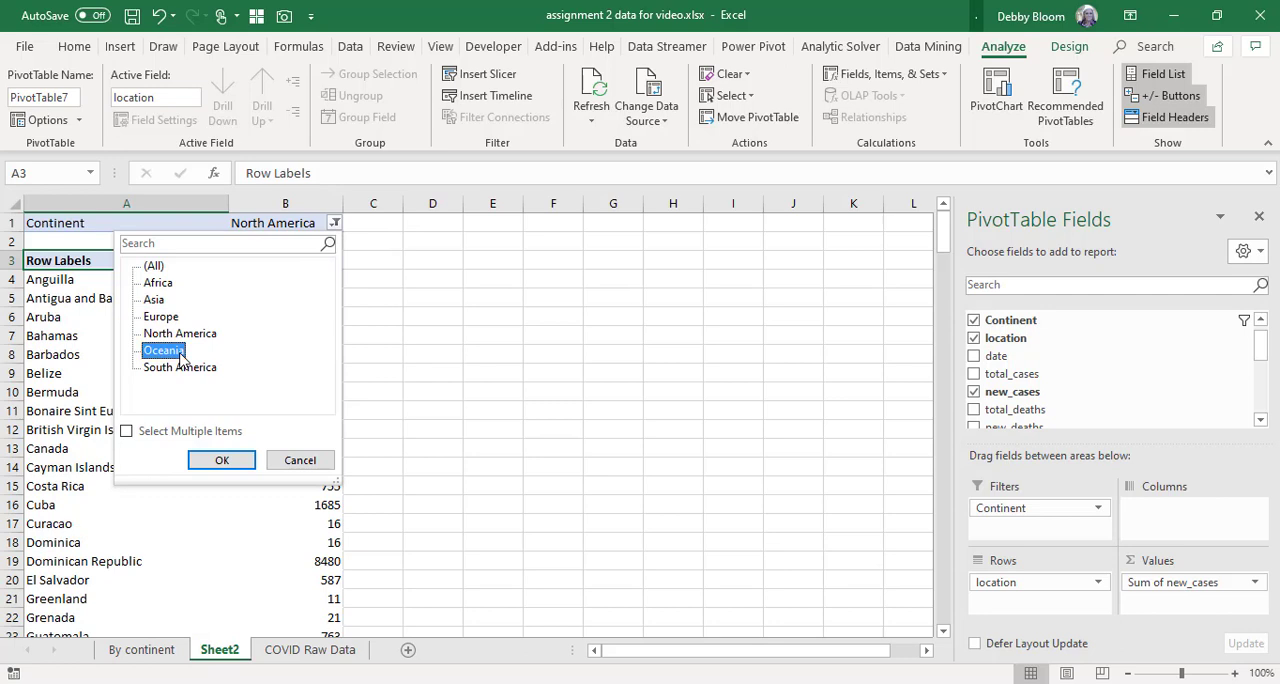
{"action": "left_click", "coordinate": [240, 465]}
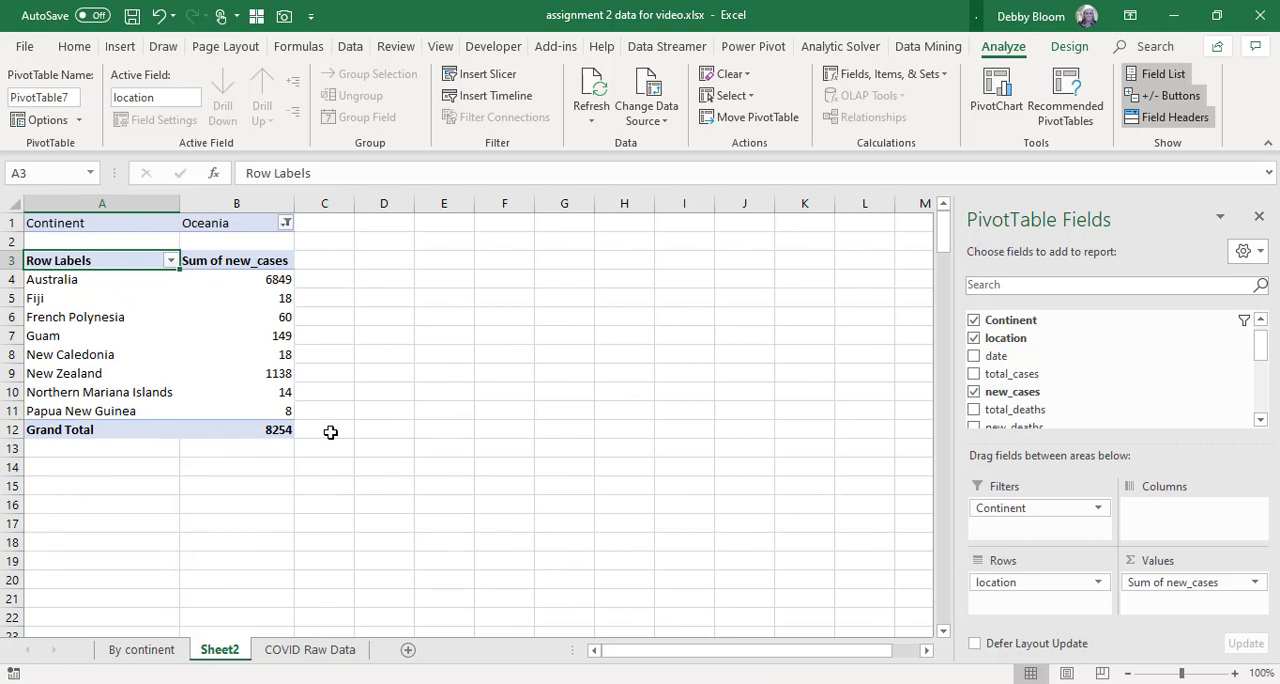
Set the location PivotTable's Continent report filter to Europe.
{"action": "left_click", "coordinate": [287, 223]}
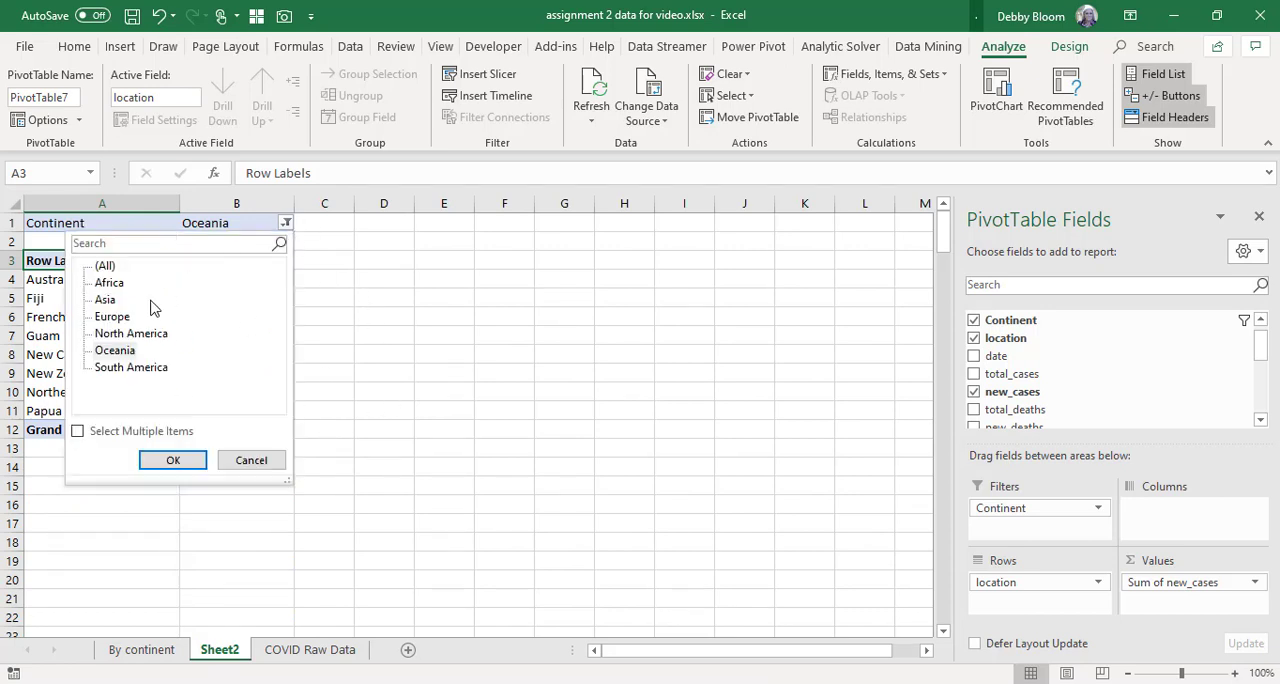
{"action": "left_click", "coordinate": [118, 318]}
{"action": "left_click", "coordinate": [188, 461]}
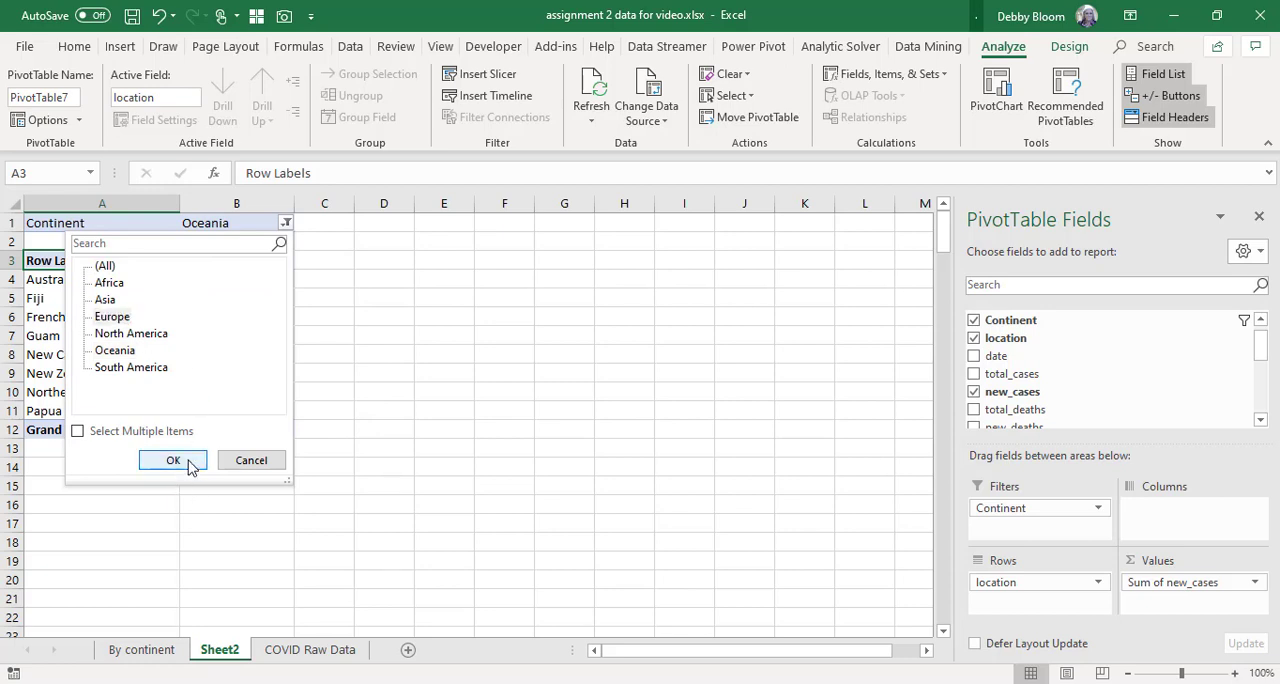
{"action": "left_click", "coordinate": [174, 460]}
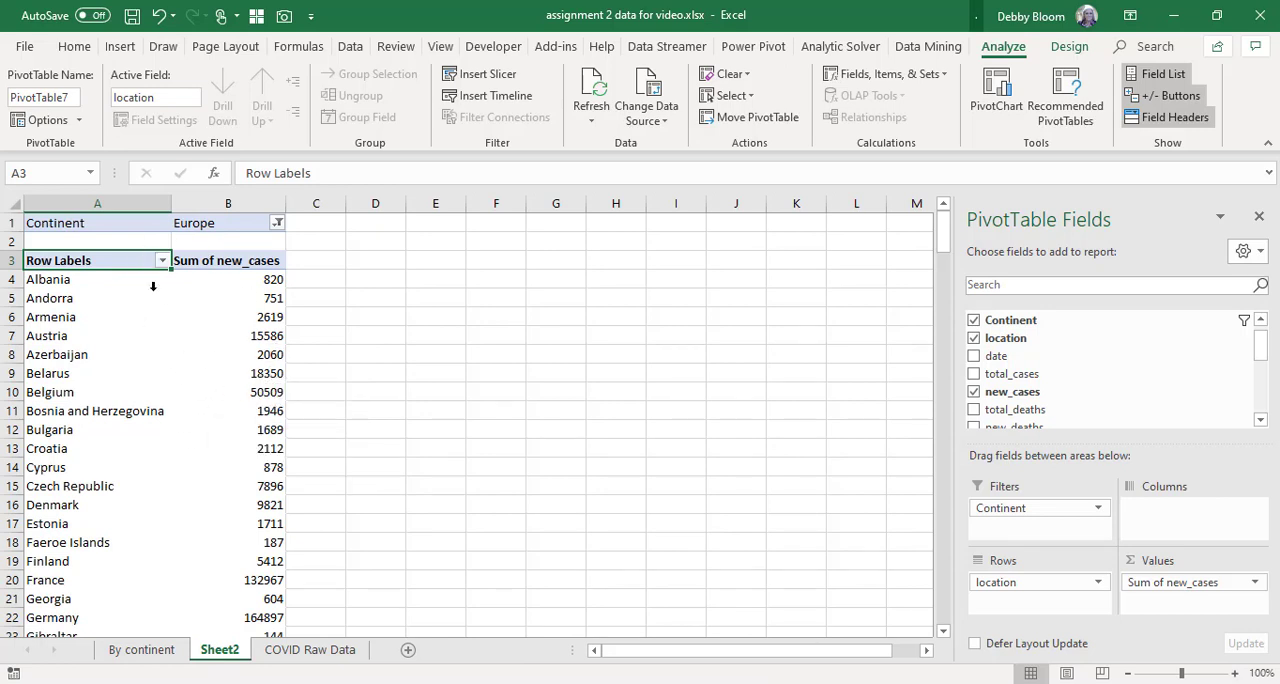
Sort the European locations by Sum of new_cases from largest to smallest.
{"action": "left_click", "coordinate": [245, 328]}
{"action": "left_click", "coordinate": [256, 407]}
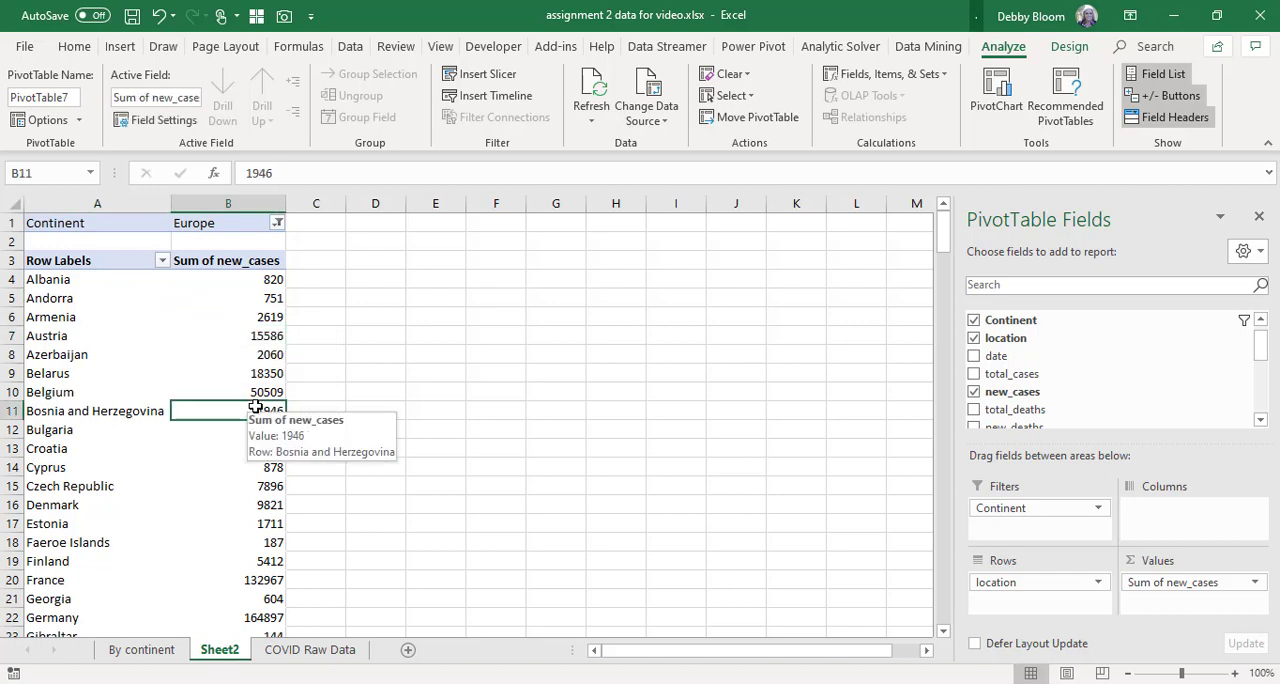
{"action": "left_click", "coordinate": [347, 47]}
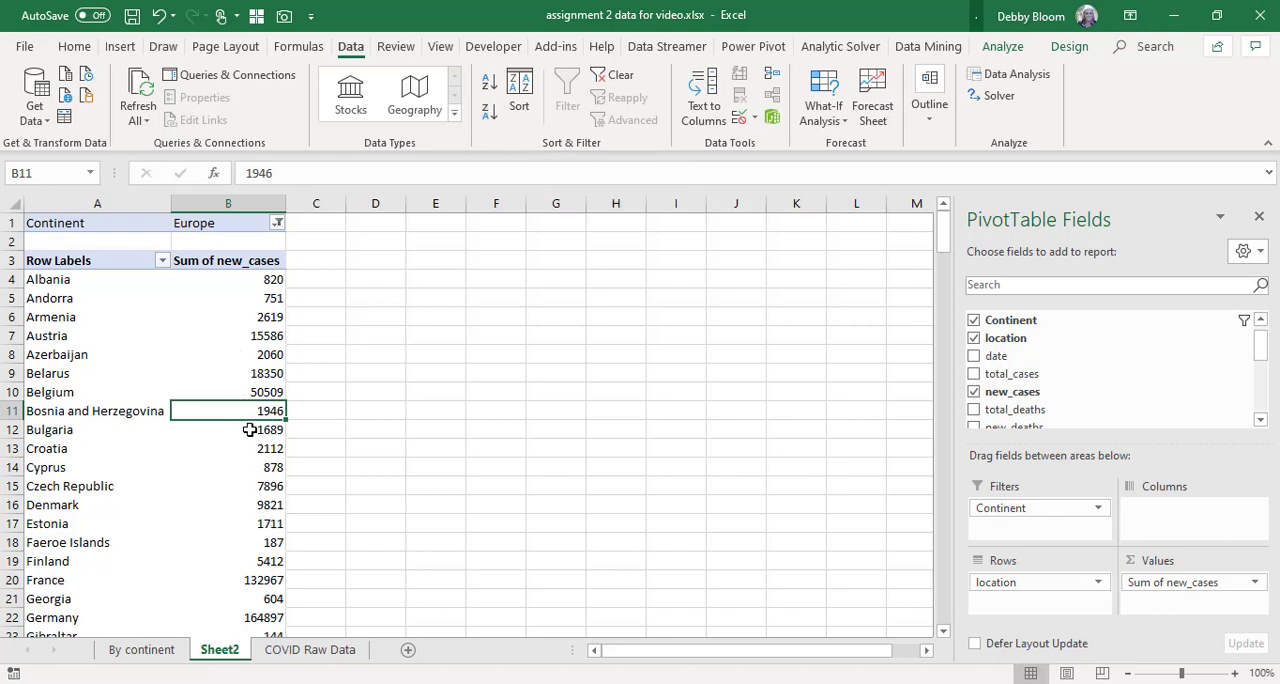
{"action": "left_click", "coordinate": [74, 318]}
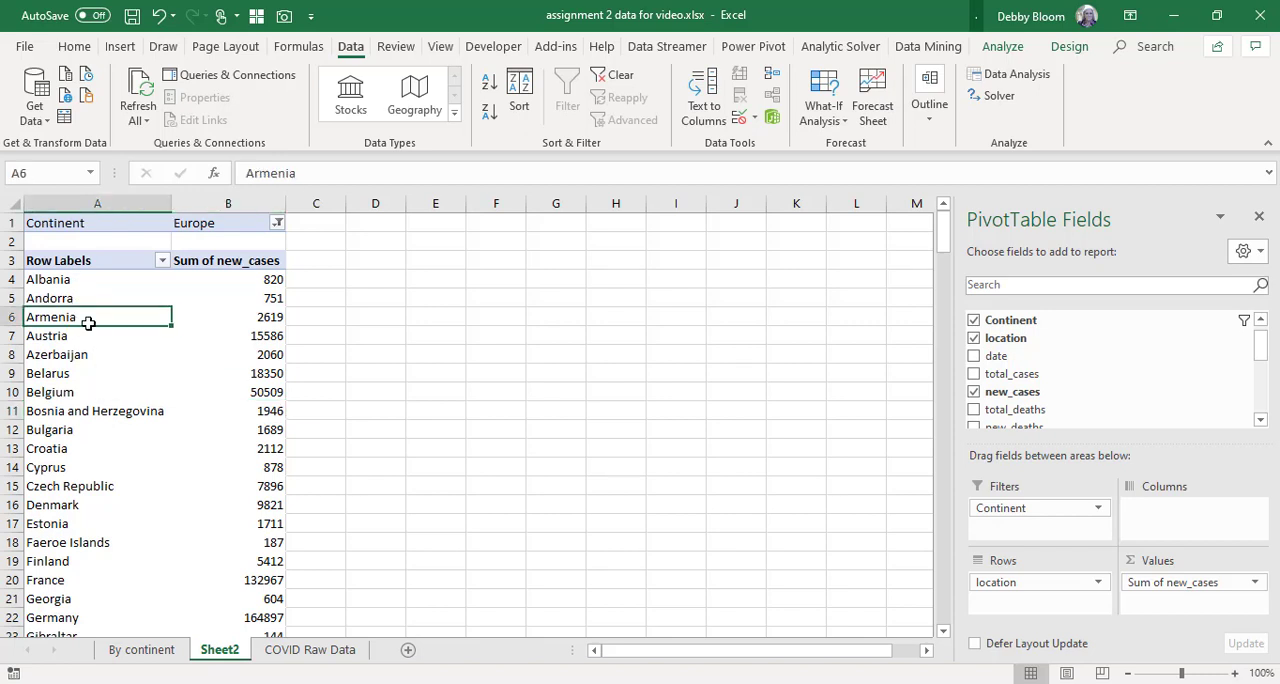
{"action": "left_click", "coordinate": [247, 334]}
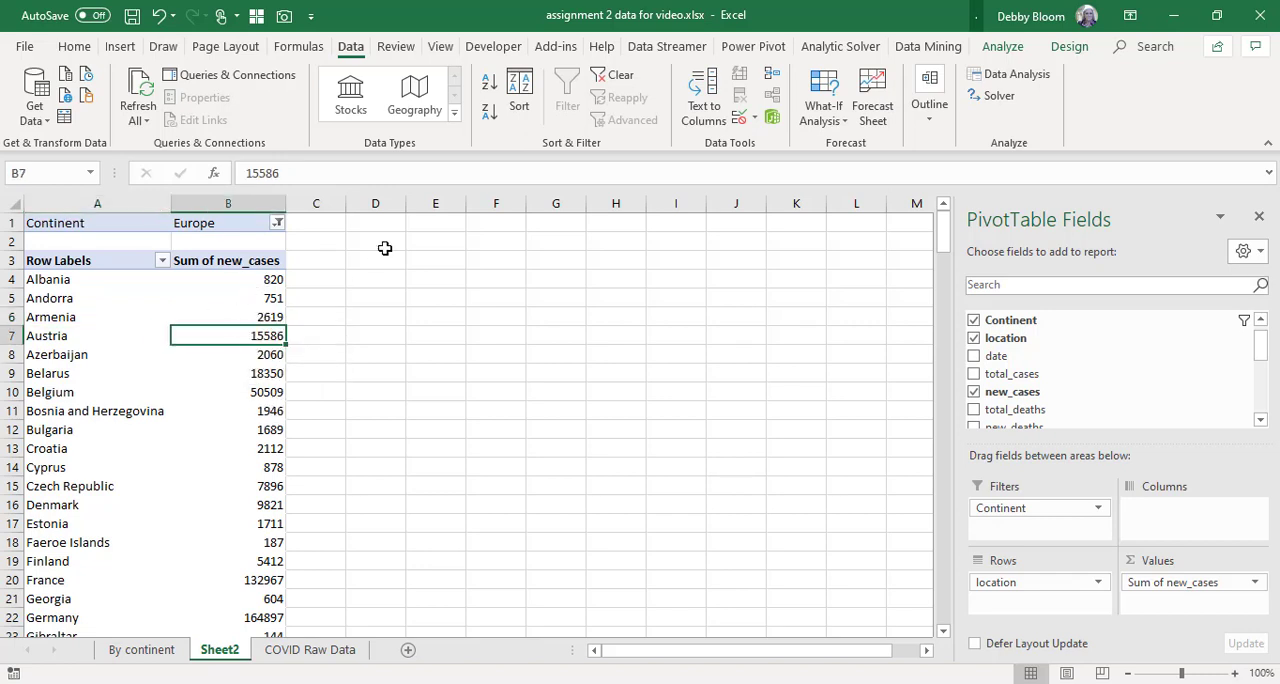
{"action": "left_click", "coordinate": [489, 114]}
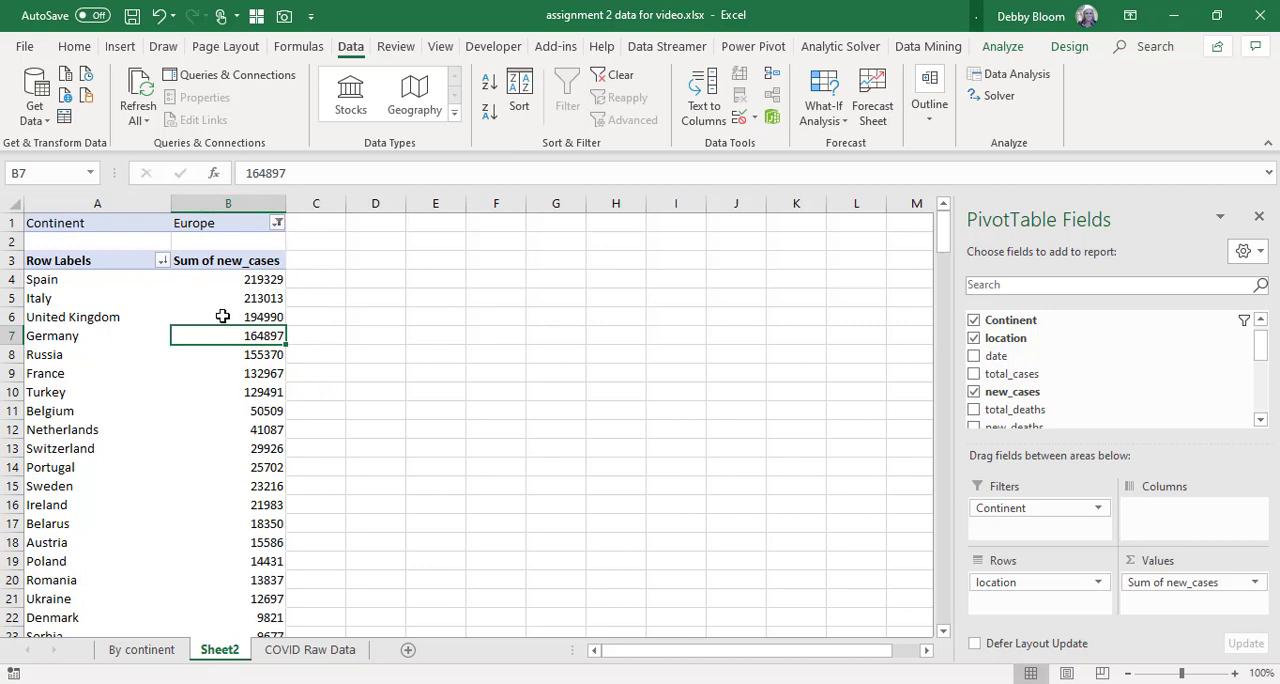
Format column B with the Comma Style and no decimal places.
{"action": "left_click", "coordinate": [230, 203]}
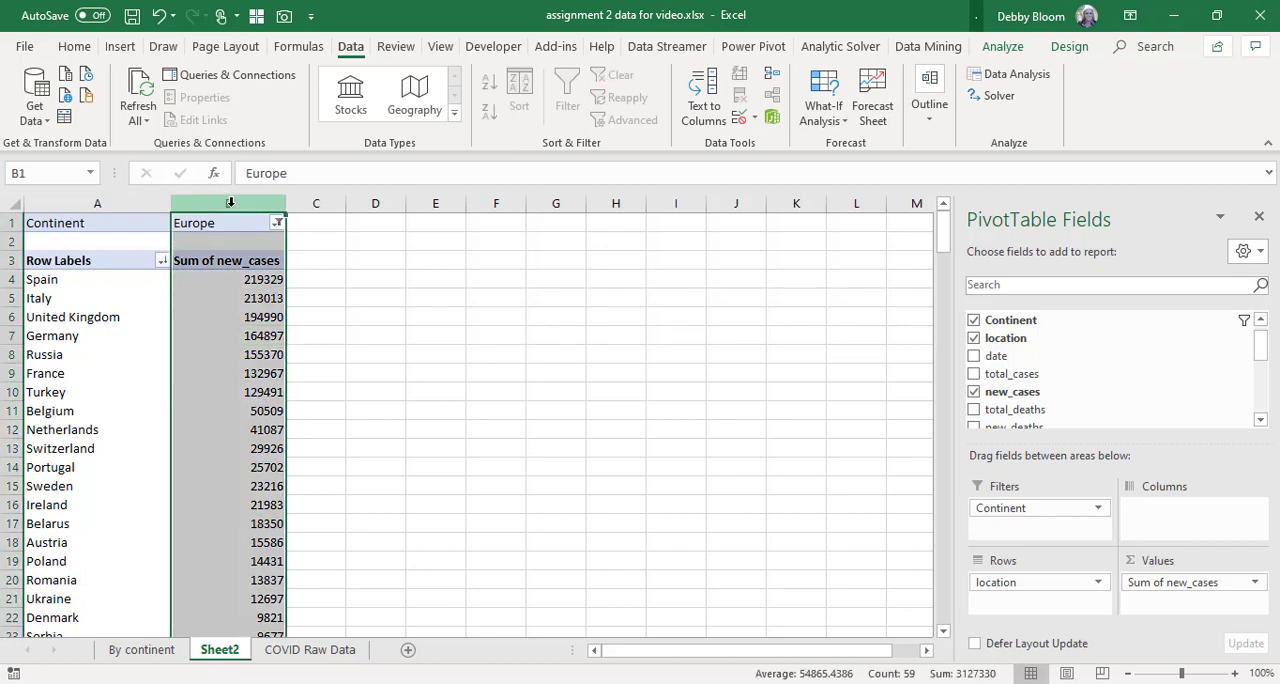
{"action": "left_click", "coordinate": [72, 48]}
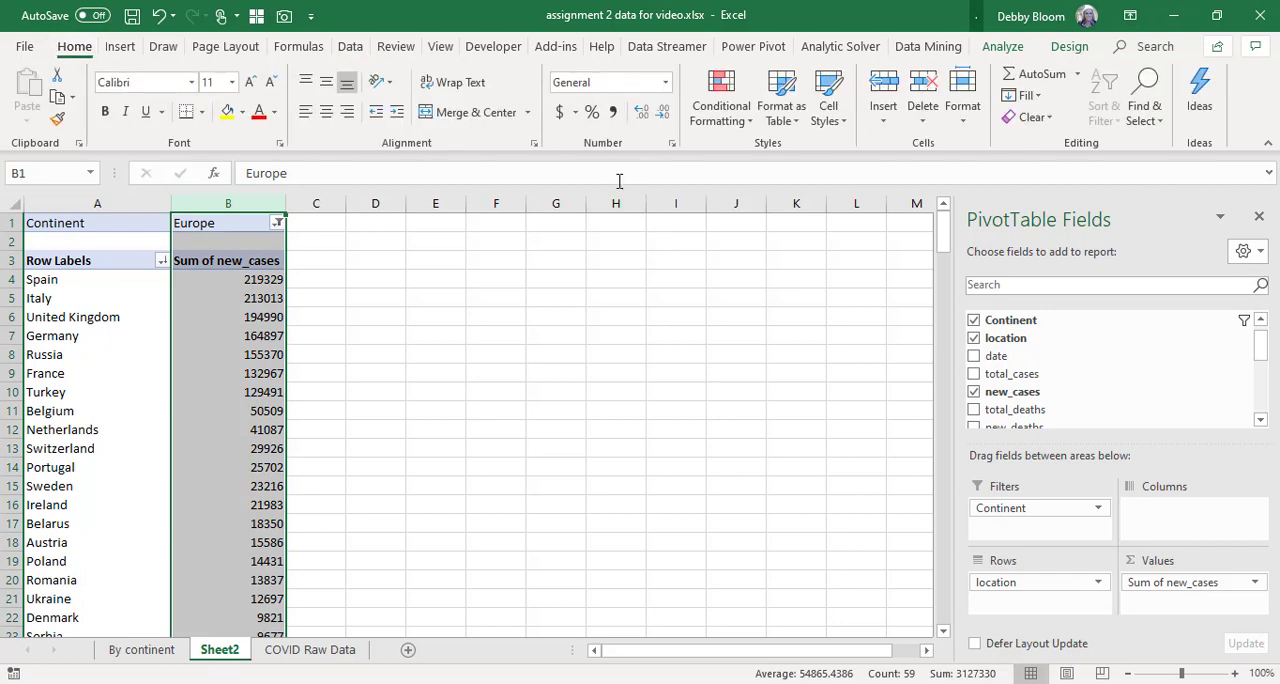
{"action": "left_click", "coordinate": [609, 116]}
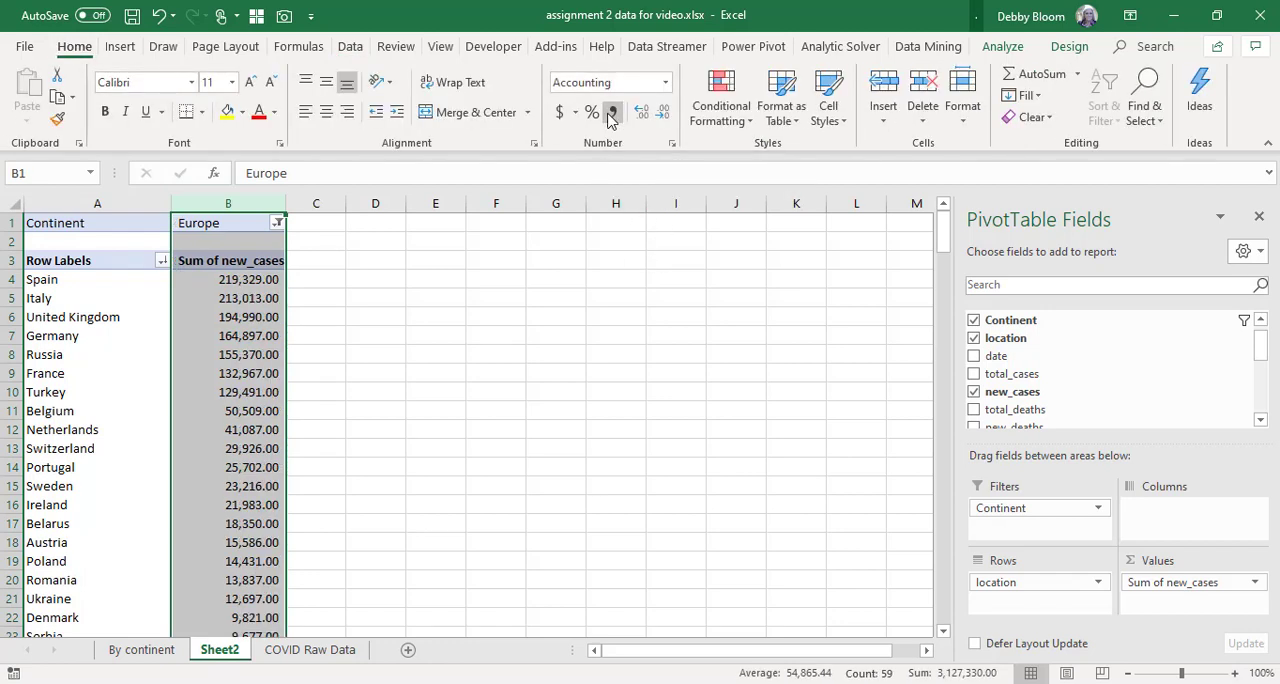
{"action": "left_click", "coordinate": [664, 113]}
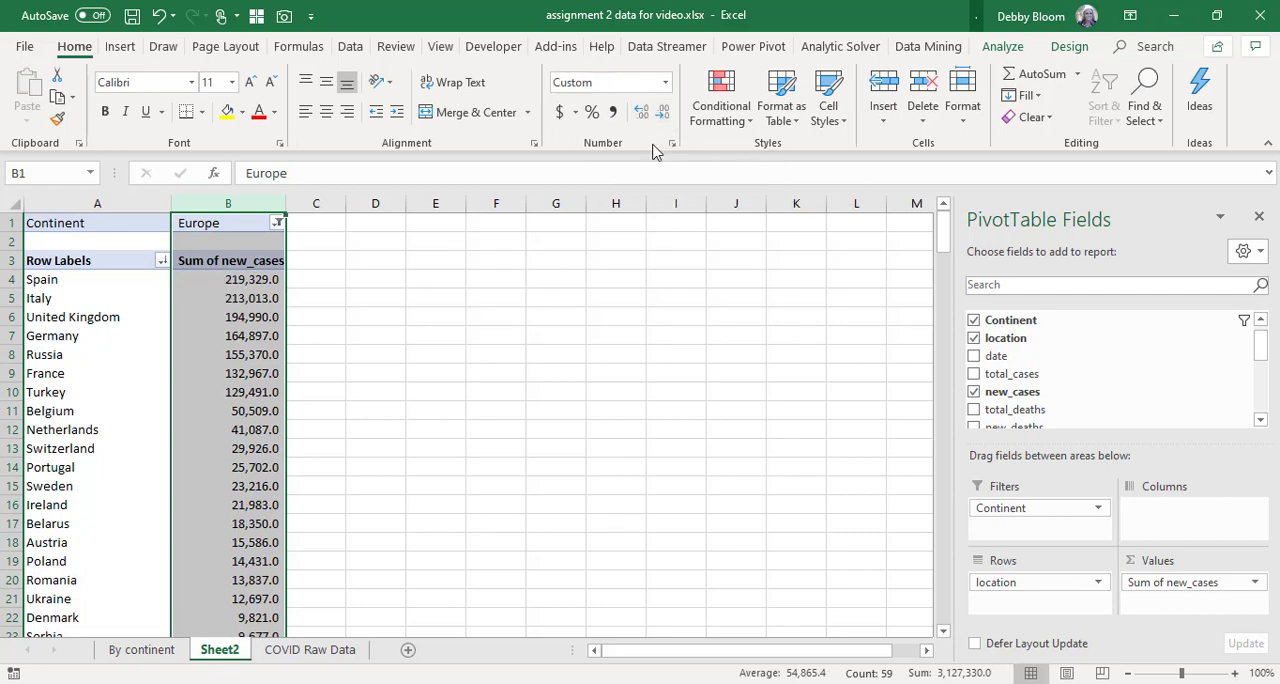
{"action": "left_click", "coordinate": [663, 116]}
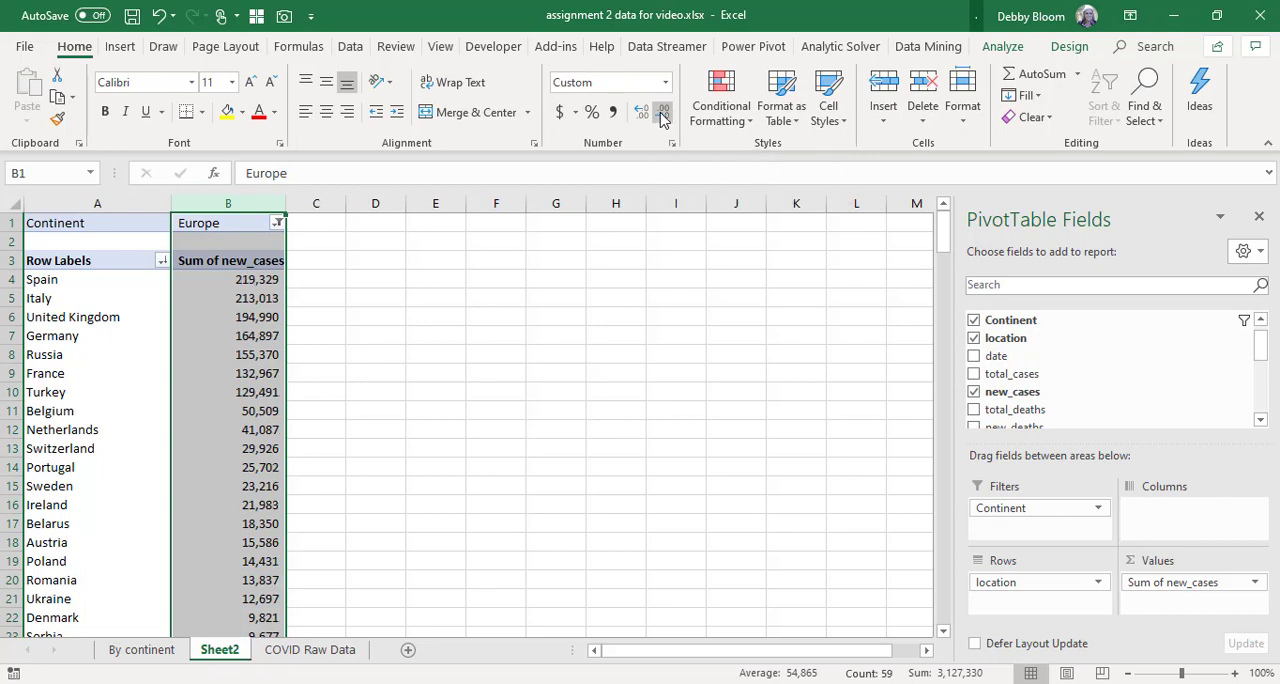
{"action": "left_click", "coordinate": [104, 240]}
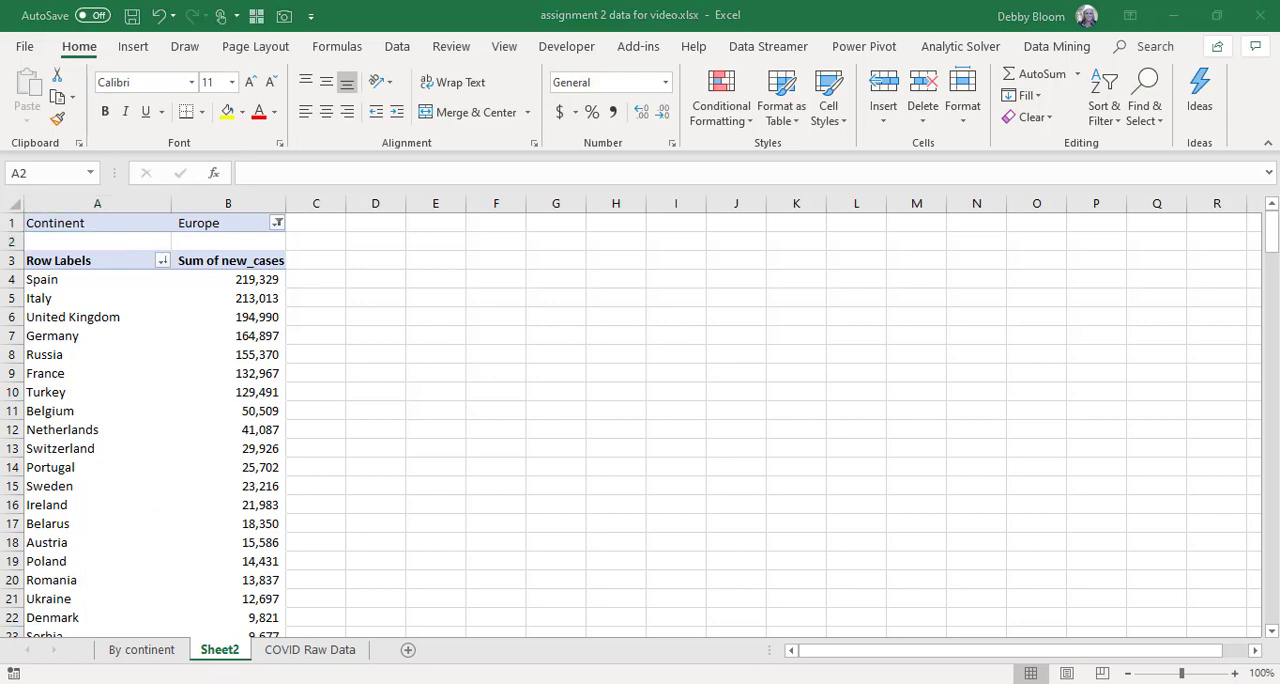
Rename the worksheet Sheet2 to "Countries by continent".
{"action": "left_click", "coordinate": [225, 652]}
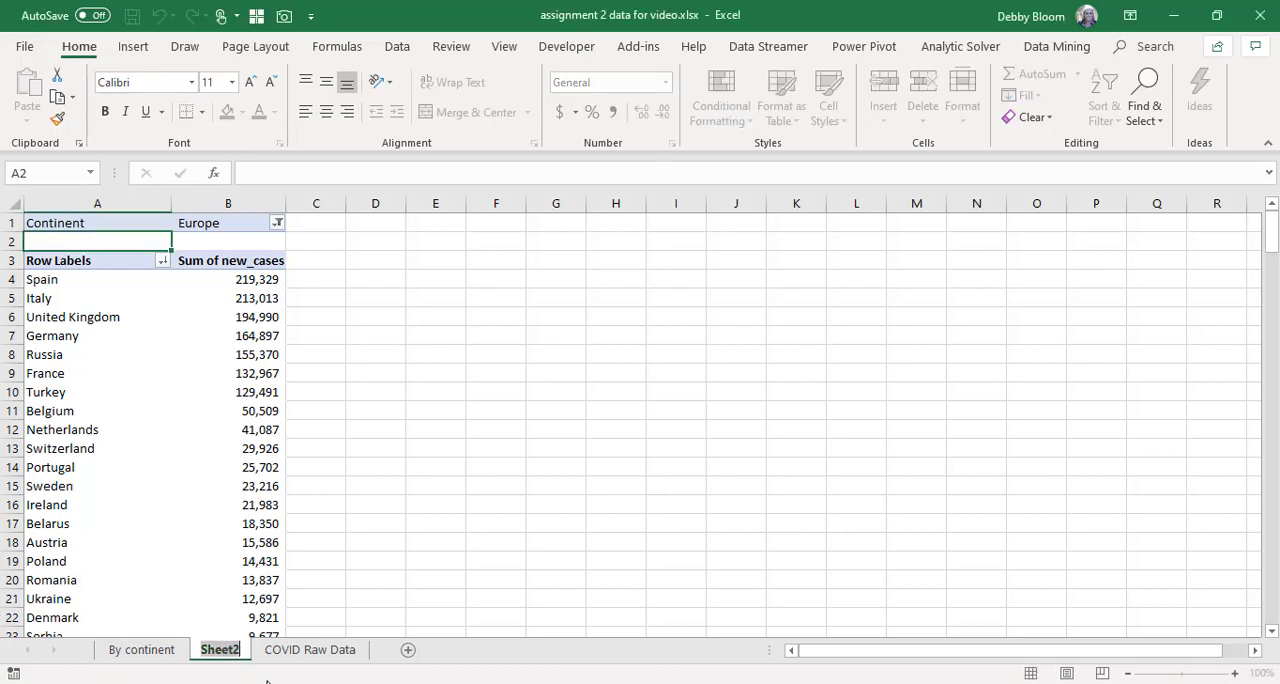
{"action": "type", "text": "Coun"}
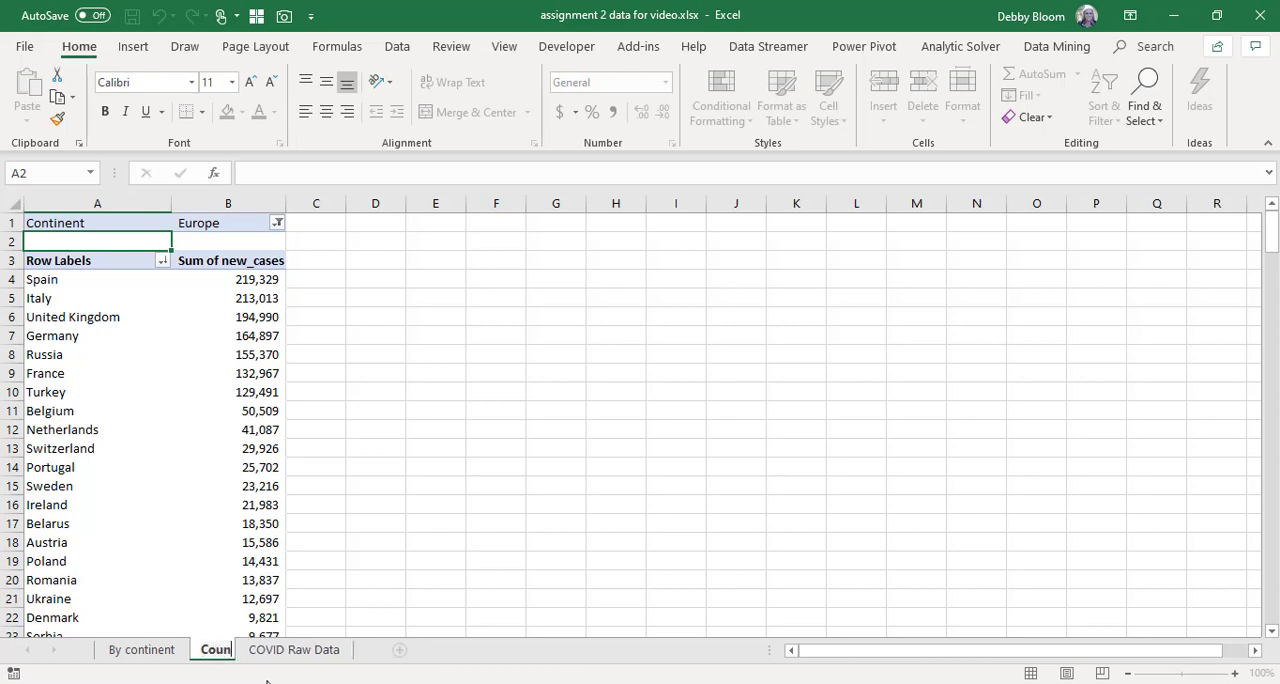
{"action": "type", "text": "tries by "}
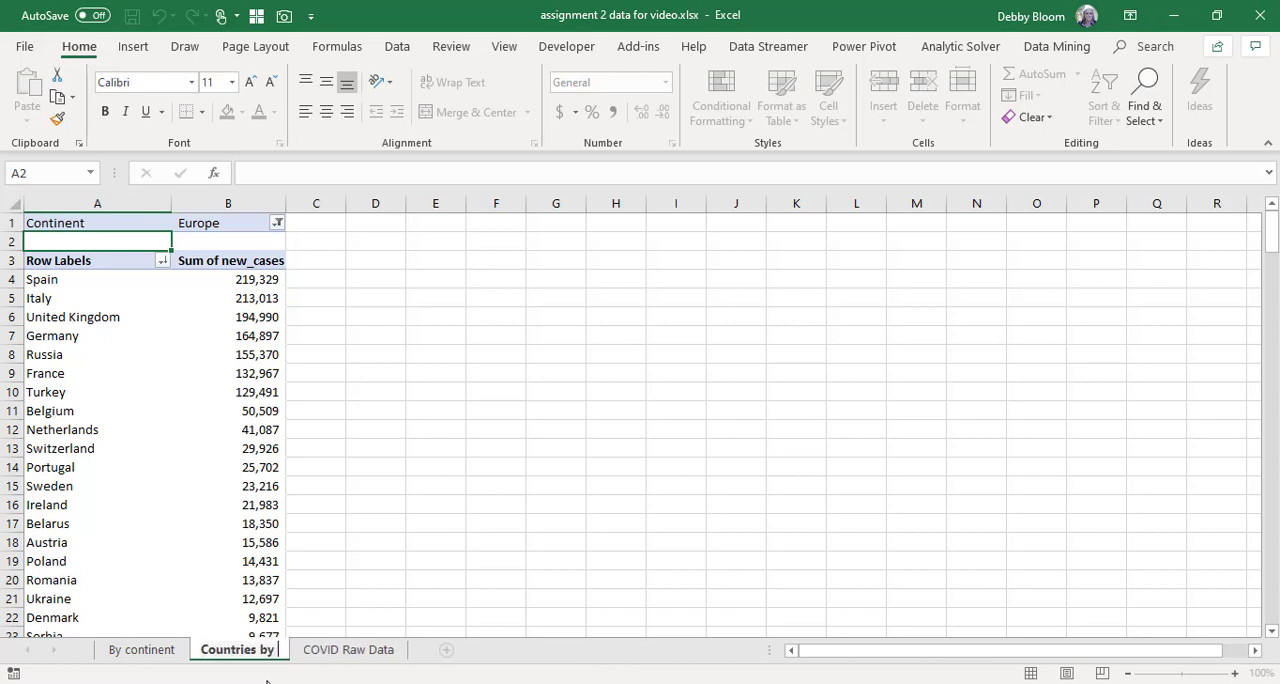
{"action": "type", "text": "cont"}
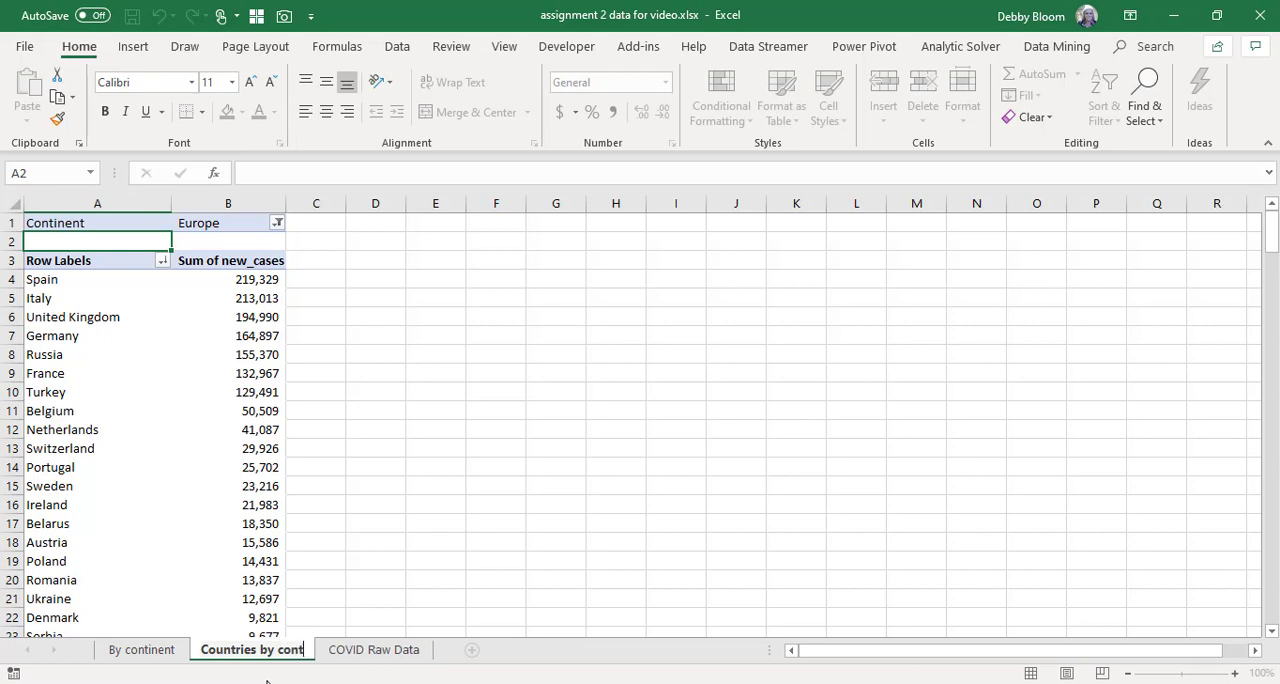
{"action": "type", "text": "inent"}
{"action": "key", "text": "Return"}
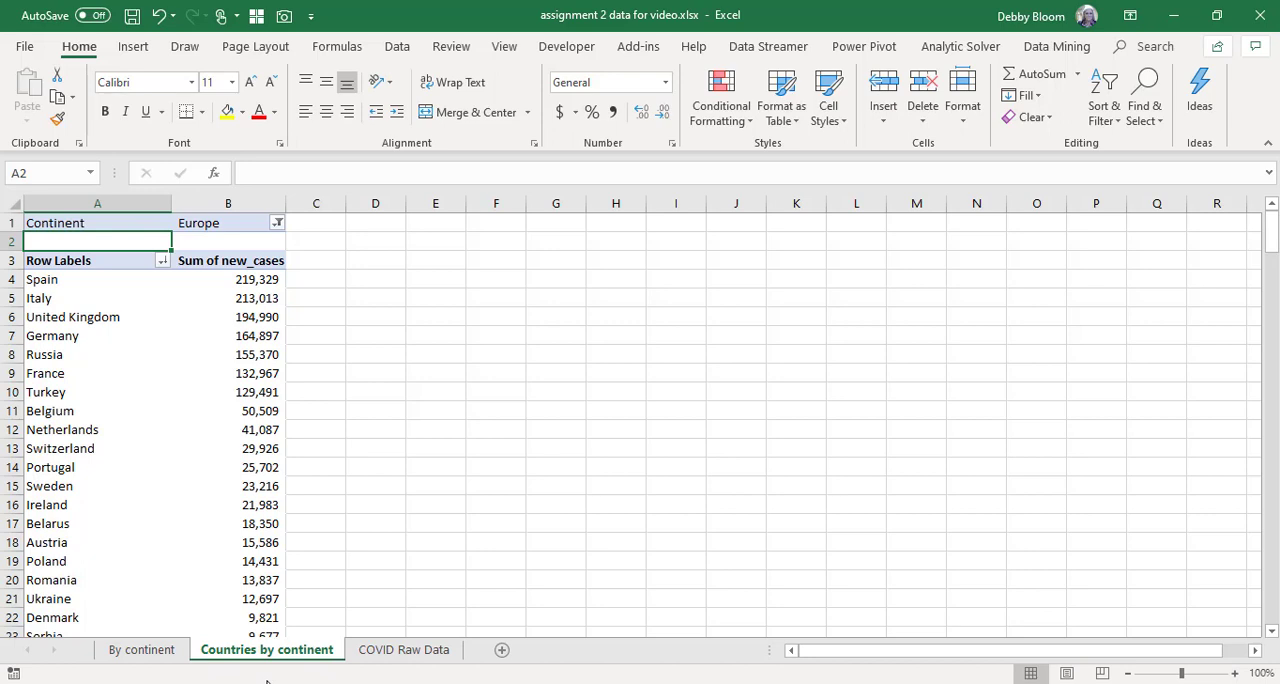
Create a third PivotTable from the COVID Raw Data range A1:Q15356 on a new worksheet.
{"action": "left_click", "coordinate": [405, 652]}
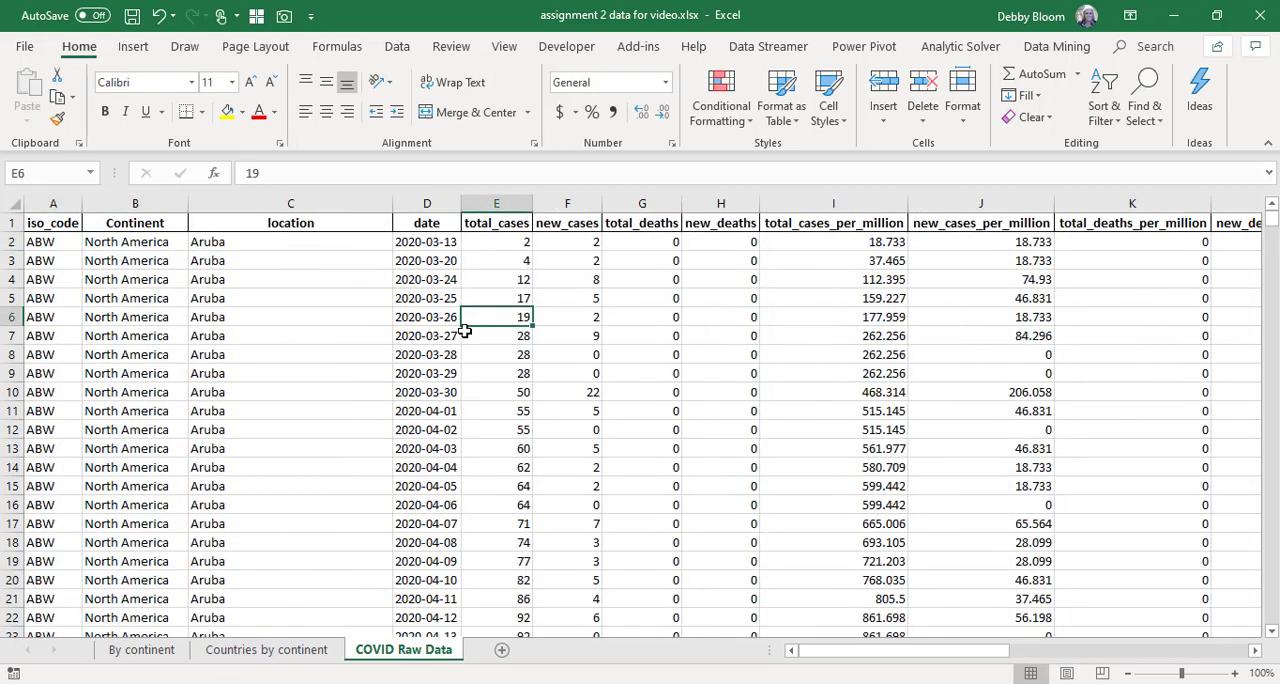
{"action": "left_click", "coordinate": [406, 352]}
{"action": "left_click", "coordinate": [788, 379]}
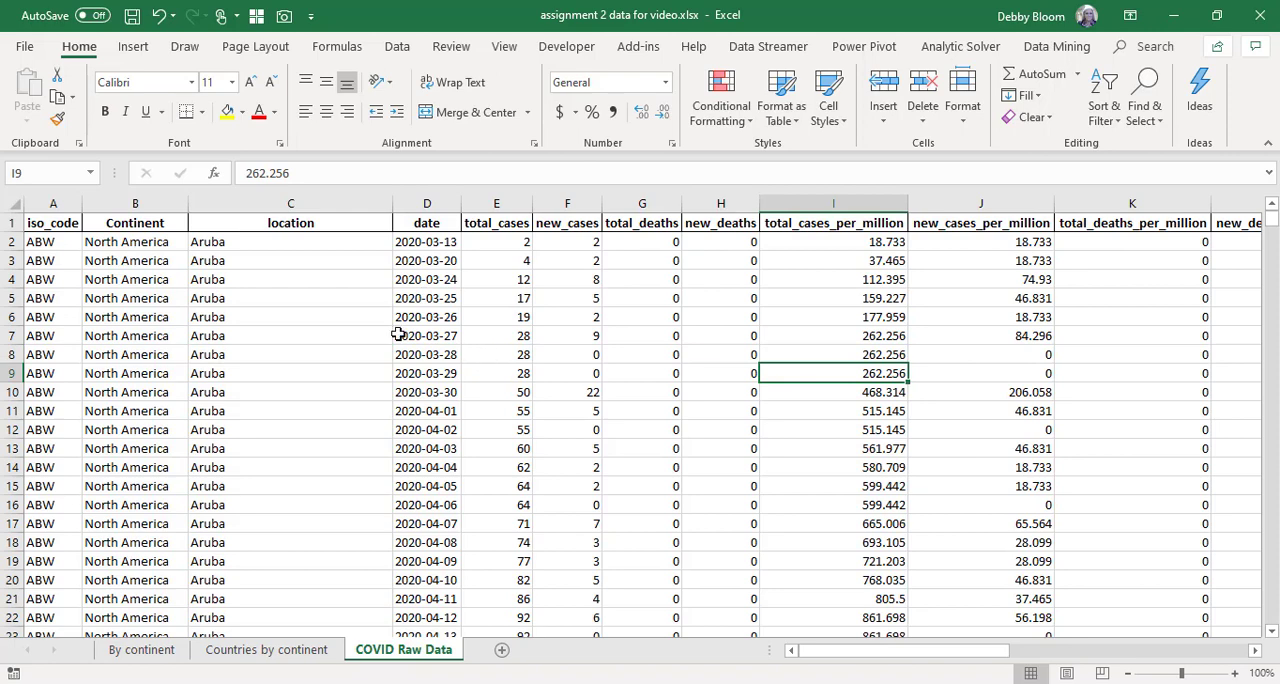
{"action": "left_click", "coordinate": [403, 335]}
{"action": "left_click", "coordinate": [586, 333]}
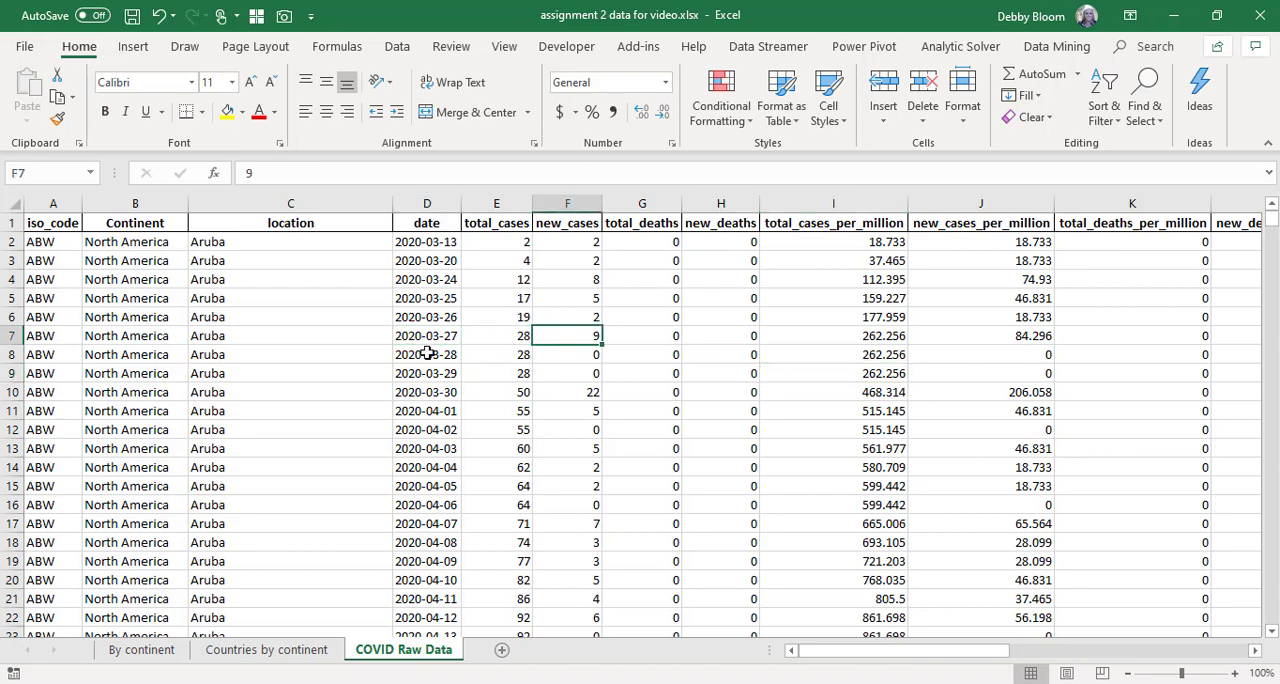
{"action": "left_click", "coordinate": [140, 334]}
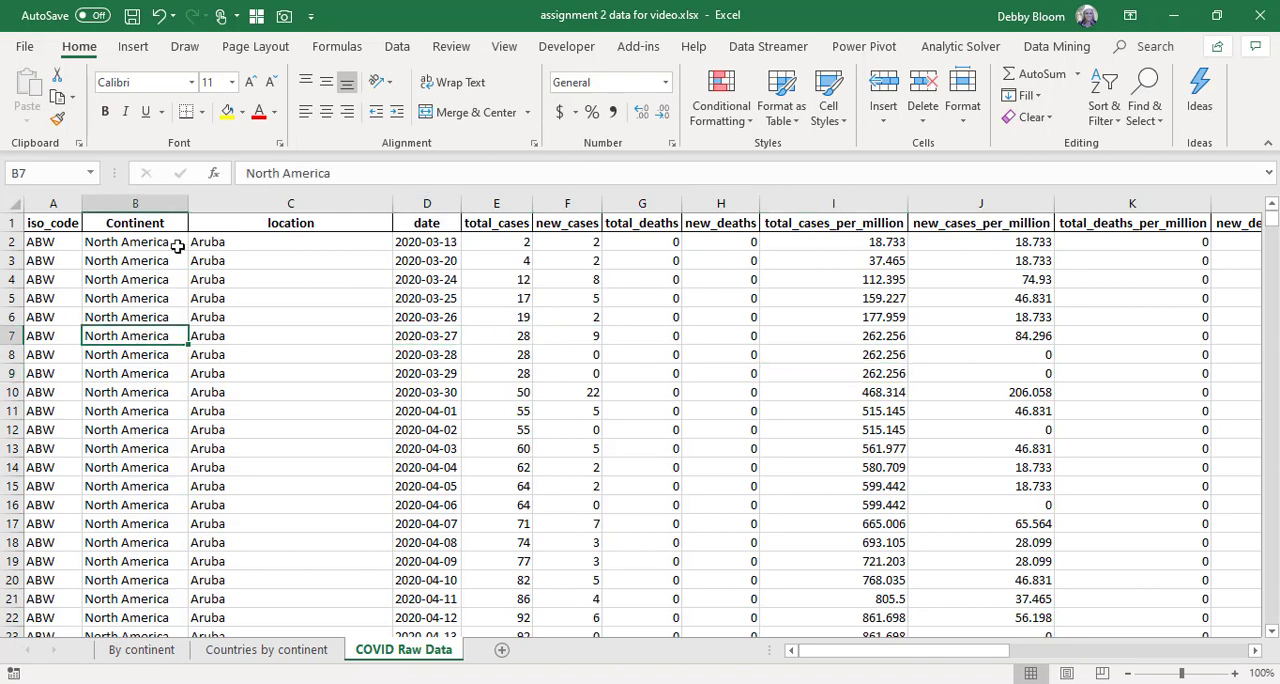
{"action": "left_click", "coordinate": [128, 52]}
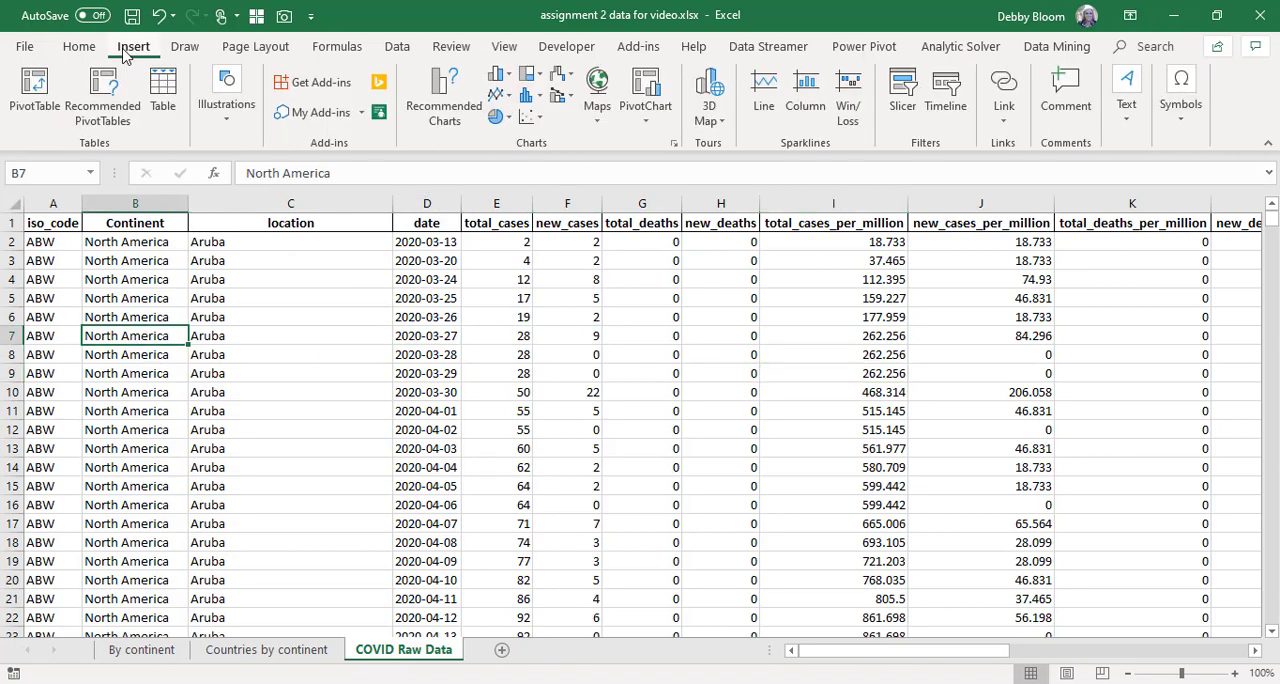
{"action": "left_click", "coordinate": [36, 95]}
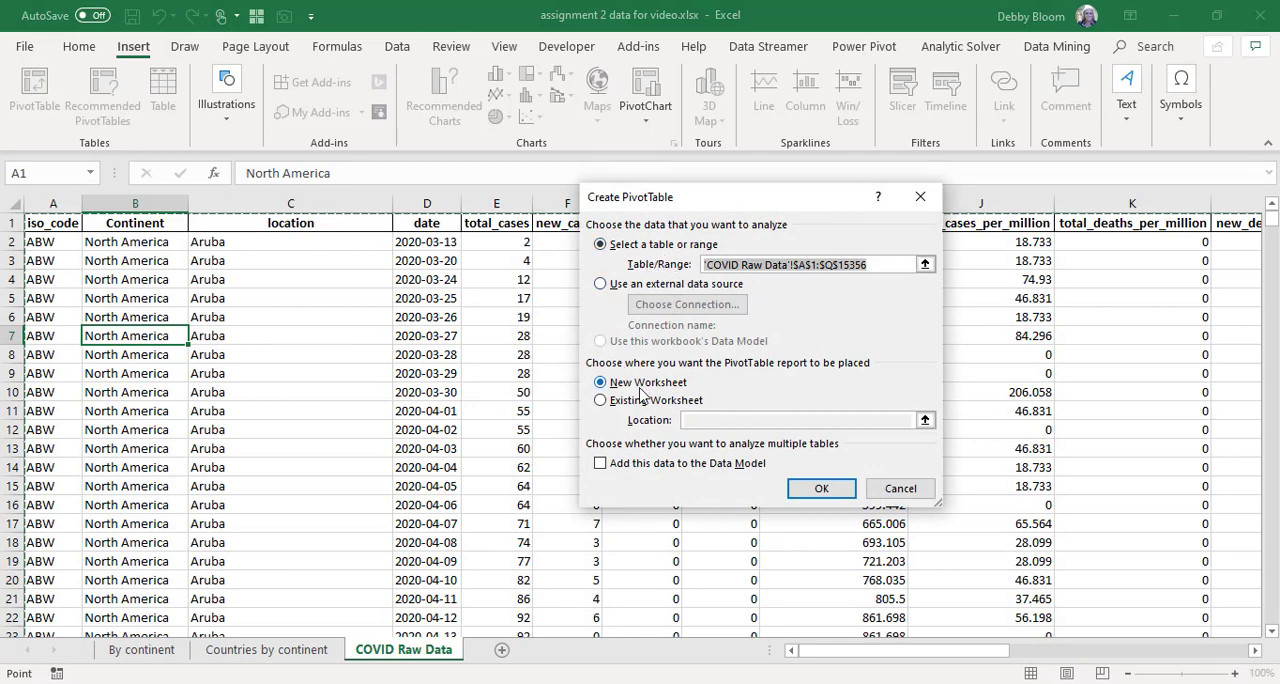
{"action": "left_click", "coordinate": [821, 489]}
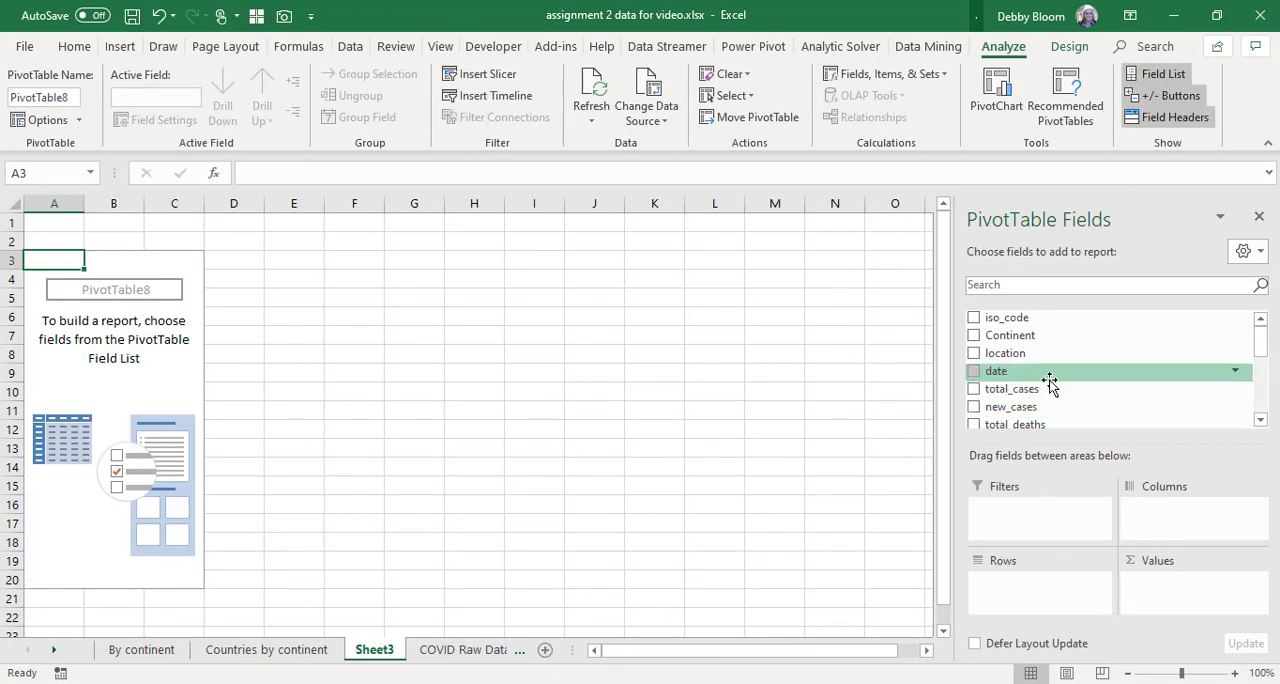
Lay out the PivotTable with date as rows, location as columns and the sum of new_cases as values.
{"action": "left_click_drag", "start_coordinate": [1055, 371], "coordinate": [1037, 590]}
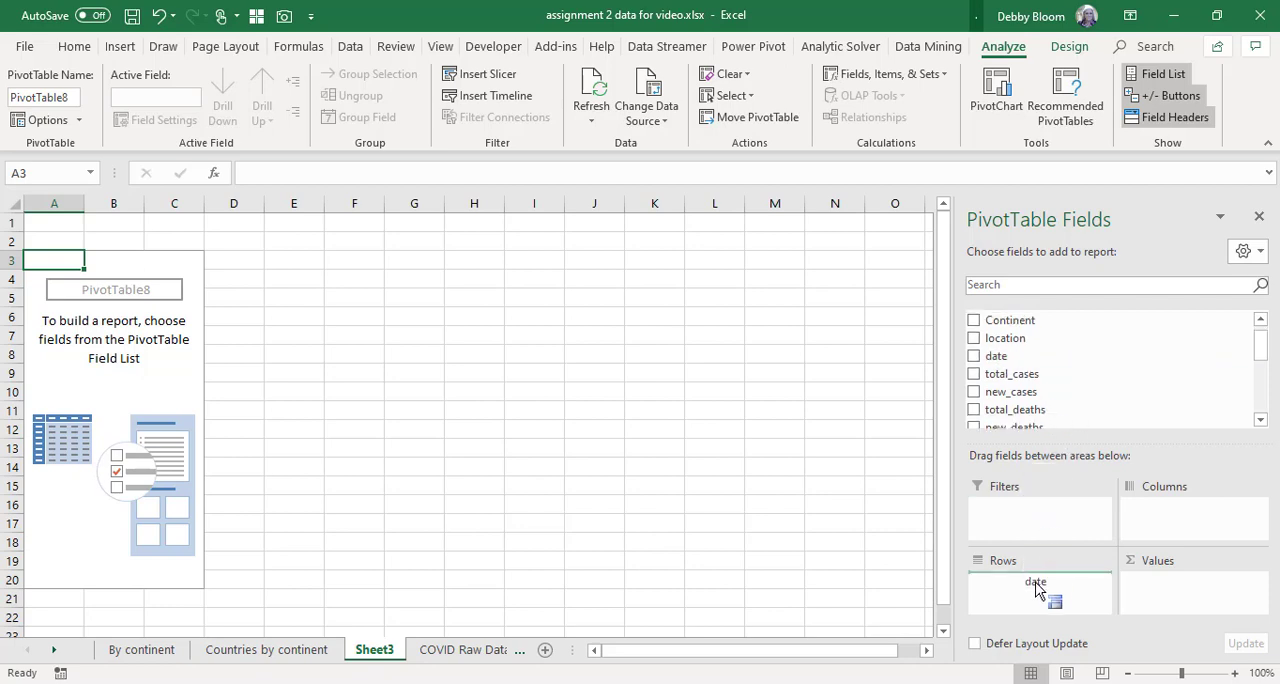
{"action": "left_click_drag", "start_coordinate": [1037, 590], "coordinate": [1037, 590]}
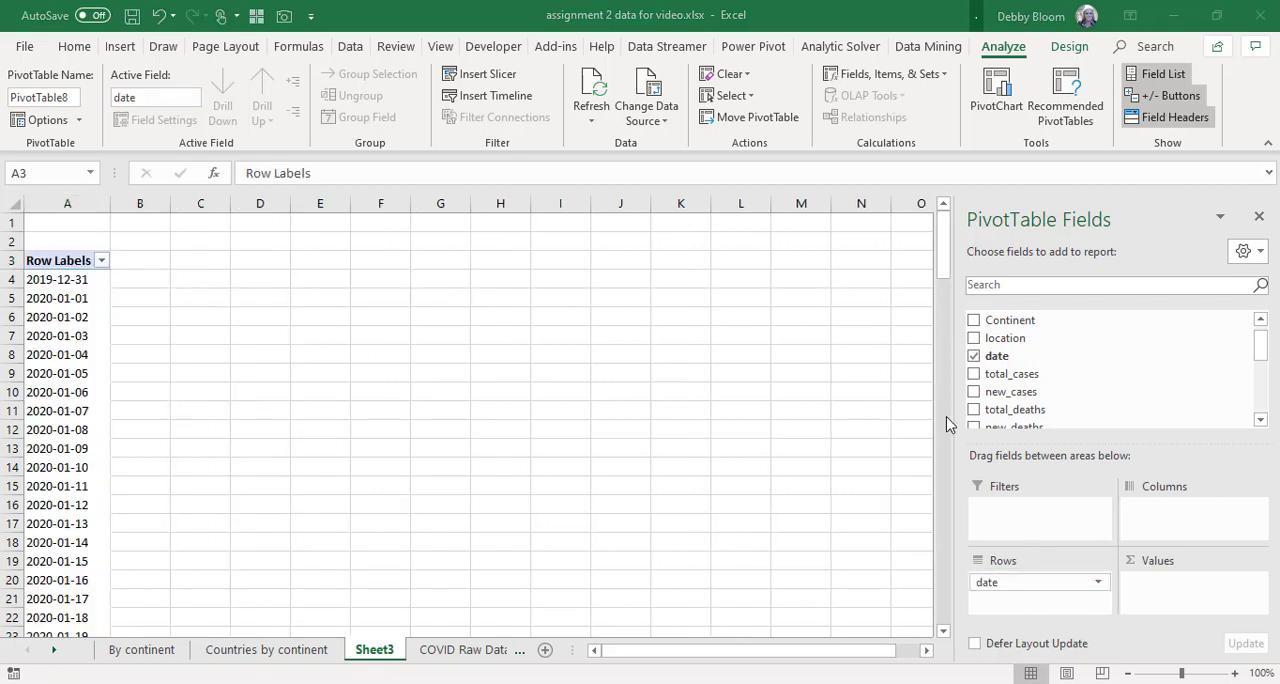
{"action": "left_click", "coordinate": [1006, 341]}
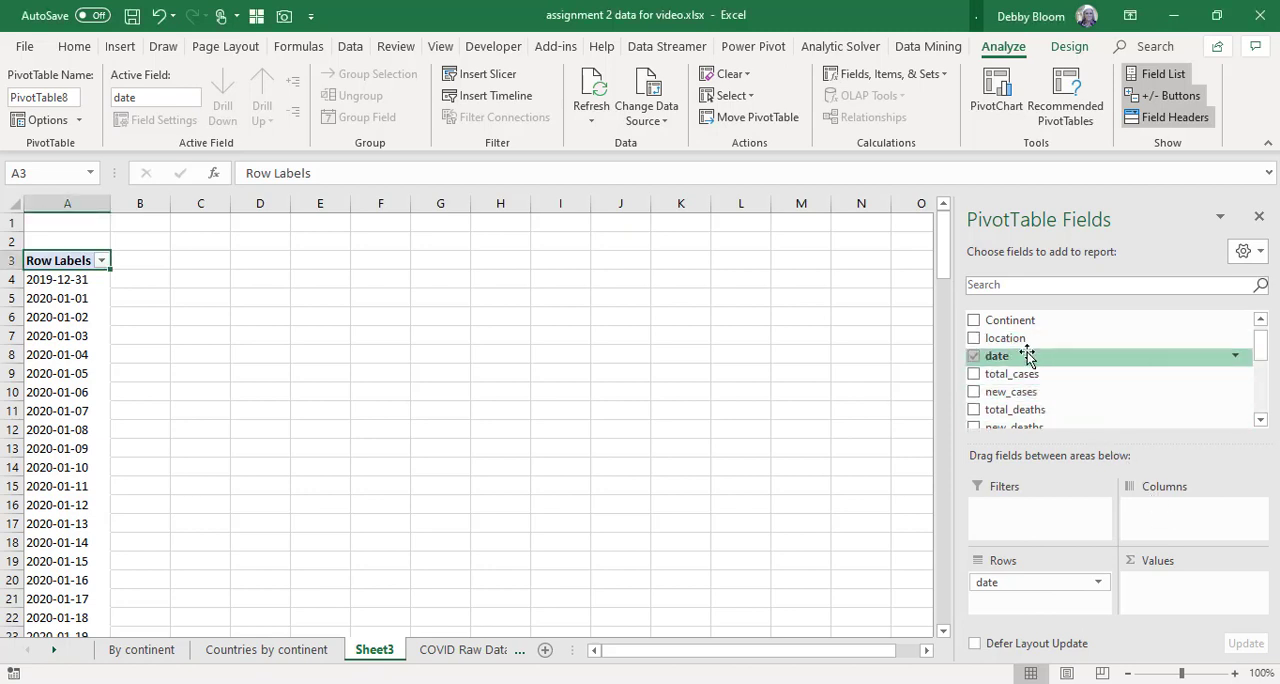
{"action": "left_click_drag", "start_coordinate": [1017, 340], "coordinate": [1158, 524]}
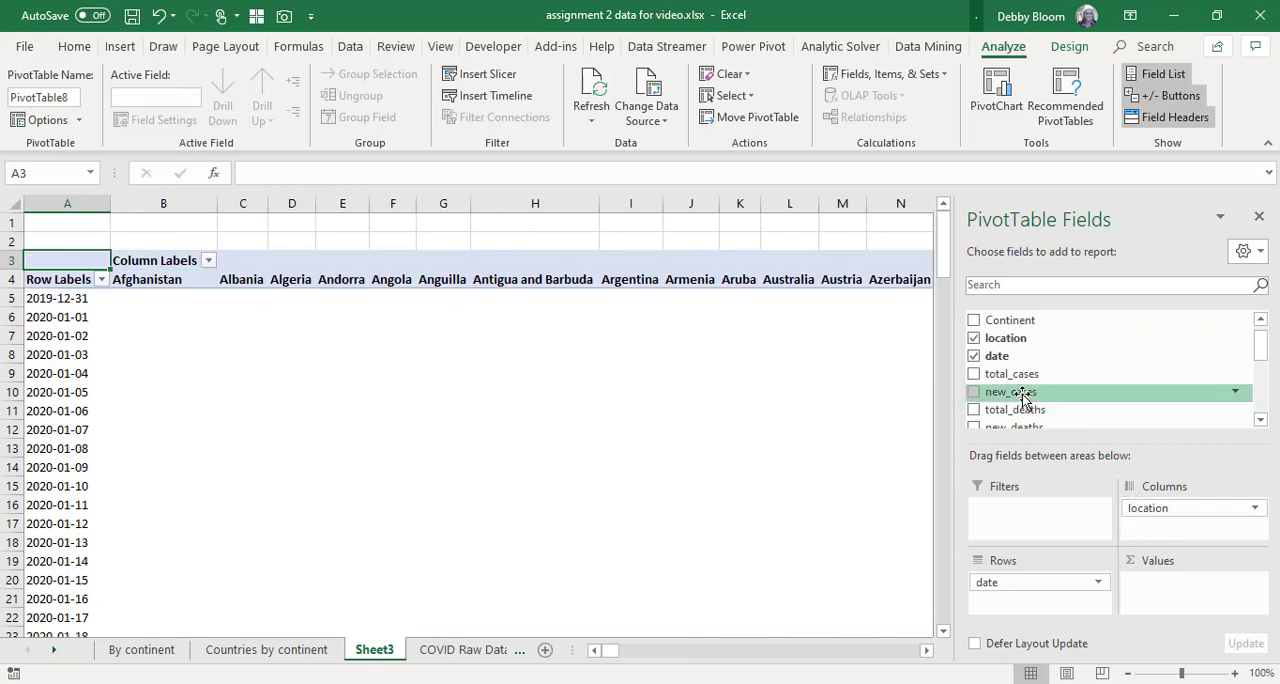
{"action": "left_click_drag", "start_coordinate": [1025, 397], "coordinate": [1190, 594]}
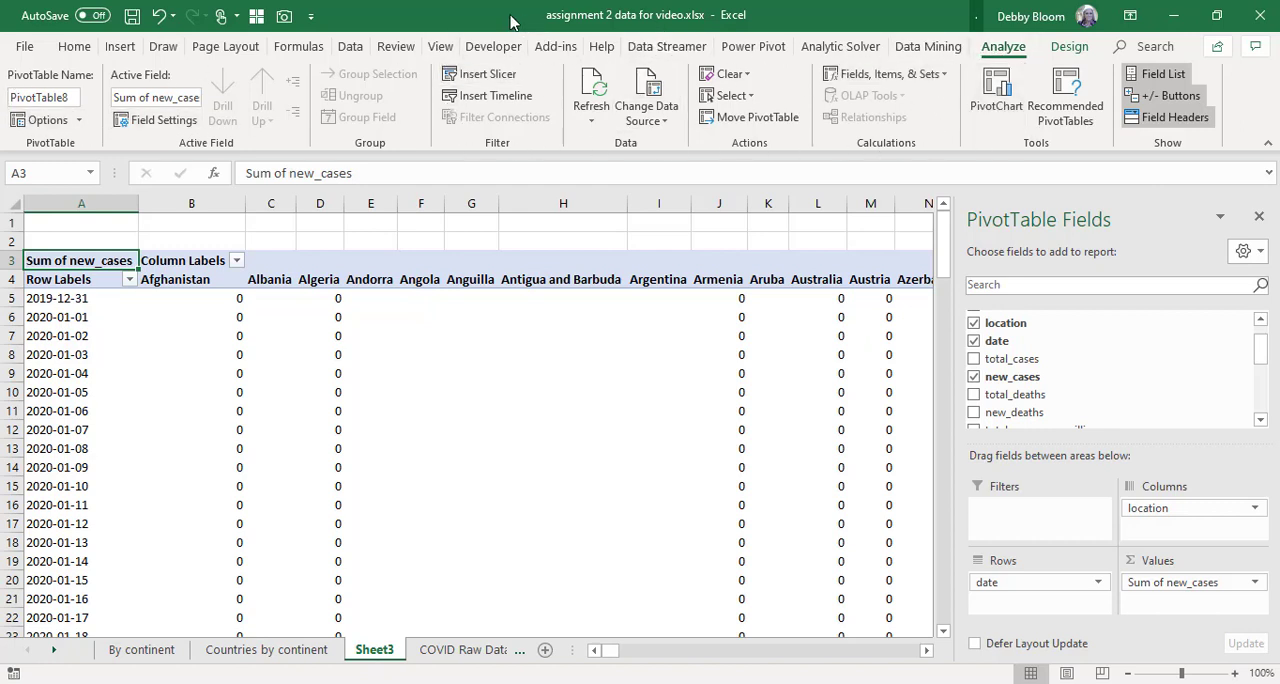
Insert a slicer for the date field of the PivotTable.
{"action": "left_click", "coordinate": [487, 75]}
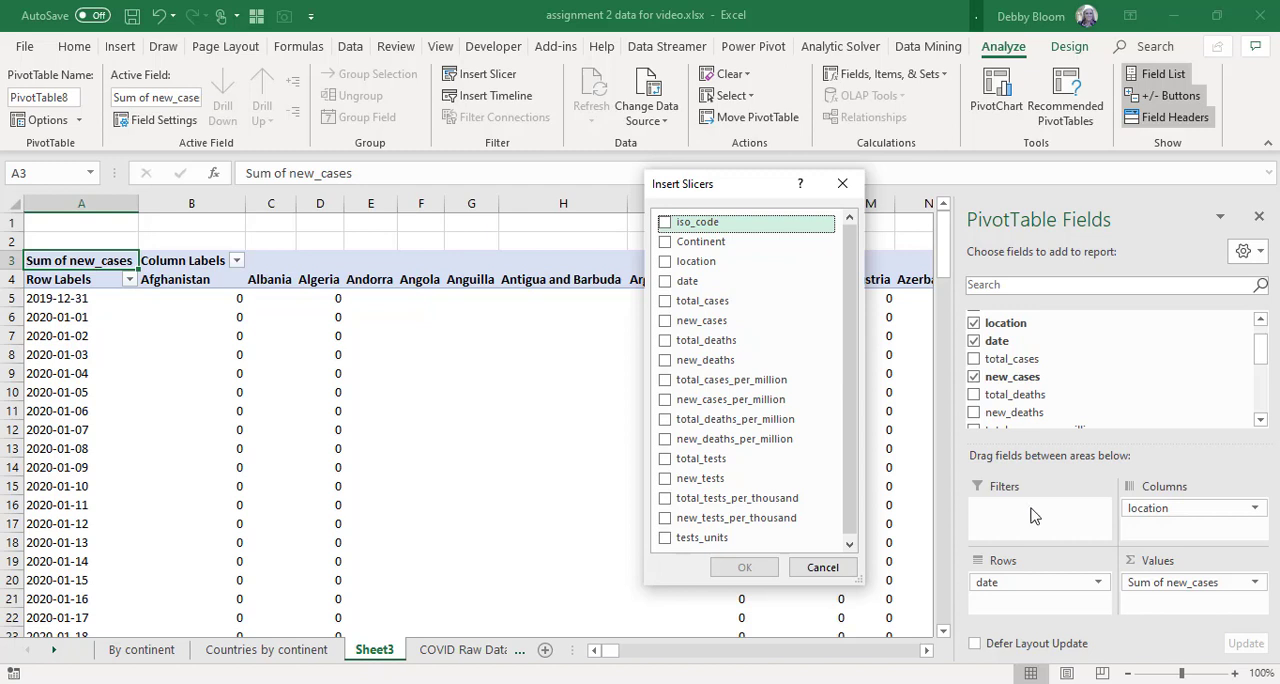
{"action": "left_click", "coordinate": [666, 284]}
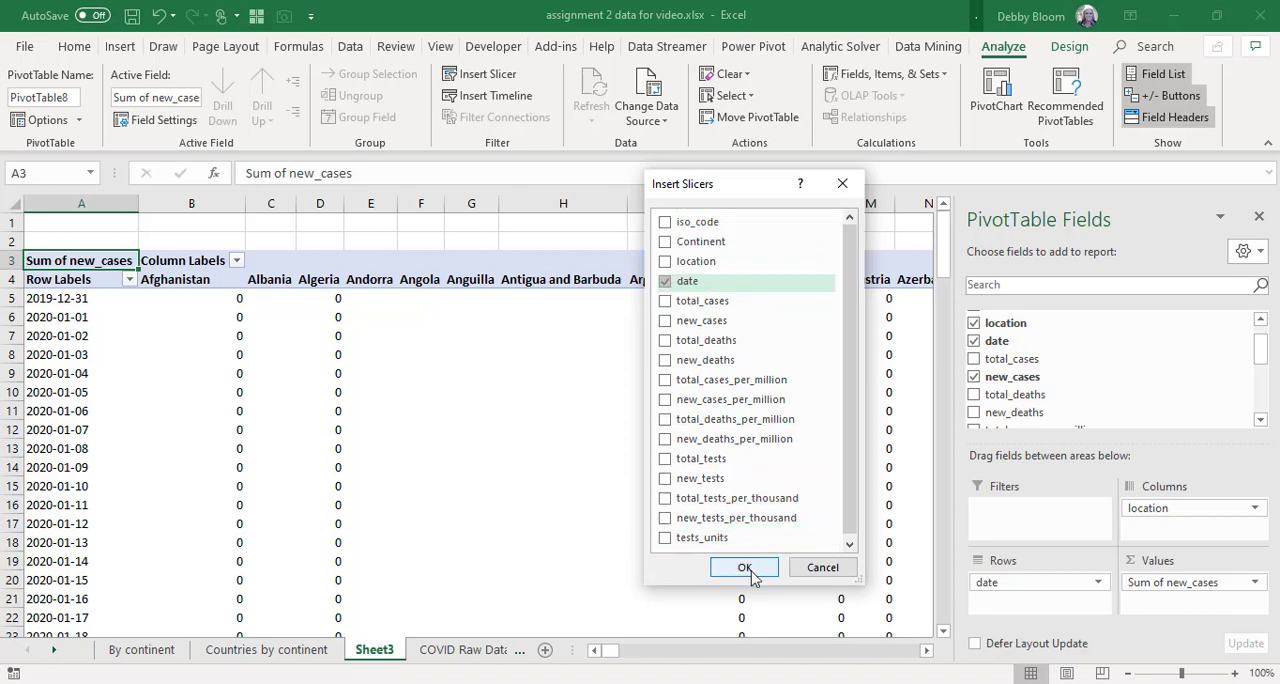
{"action": "left_click", "coordinate": [746, 568]}
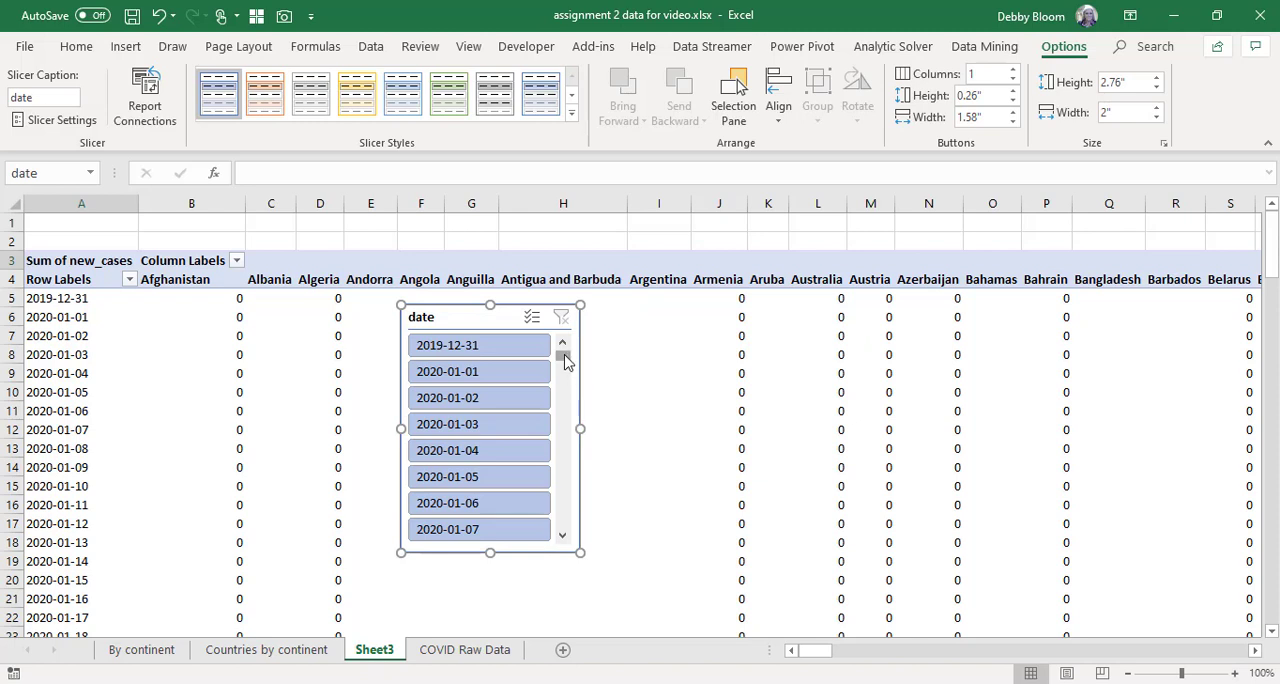
Filter the PivotTable with the date slicer to the range from 2020-03-01 through 2020-05-06.
{"action": "left_click_drag", "start_coordinate": [564, 364], "coordinate": [588, 448]}
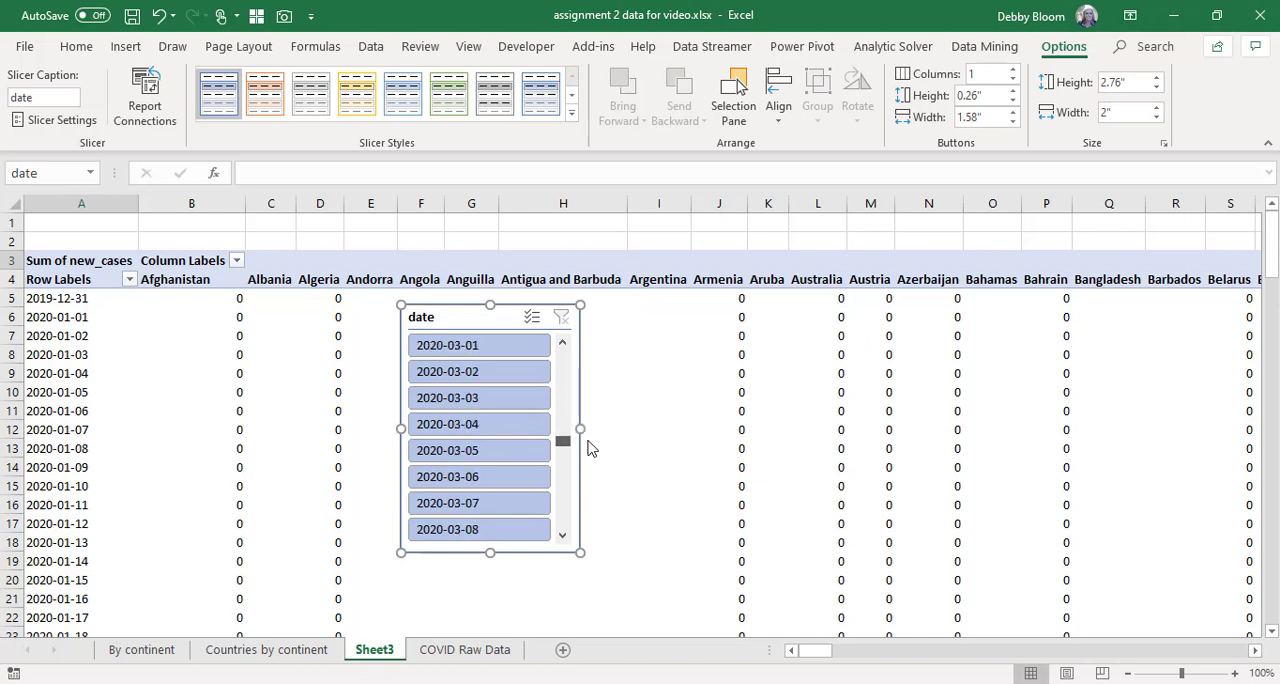
{"action": "left_click", "coordinate": [505, 345]}
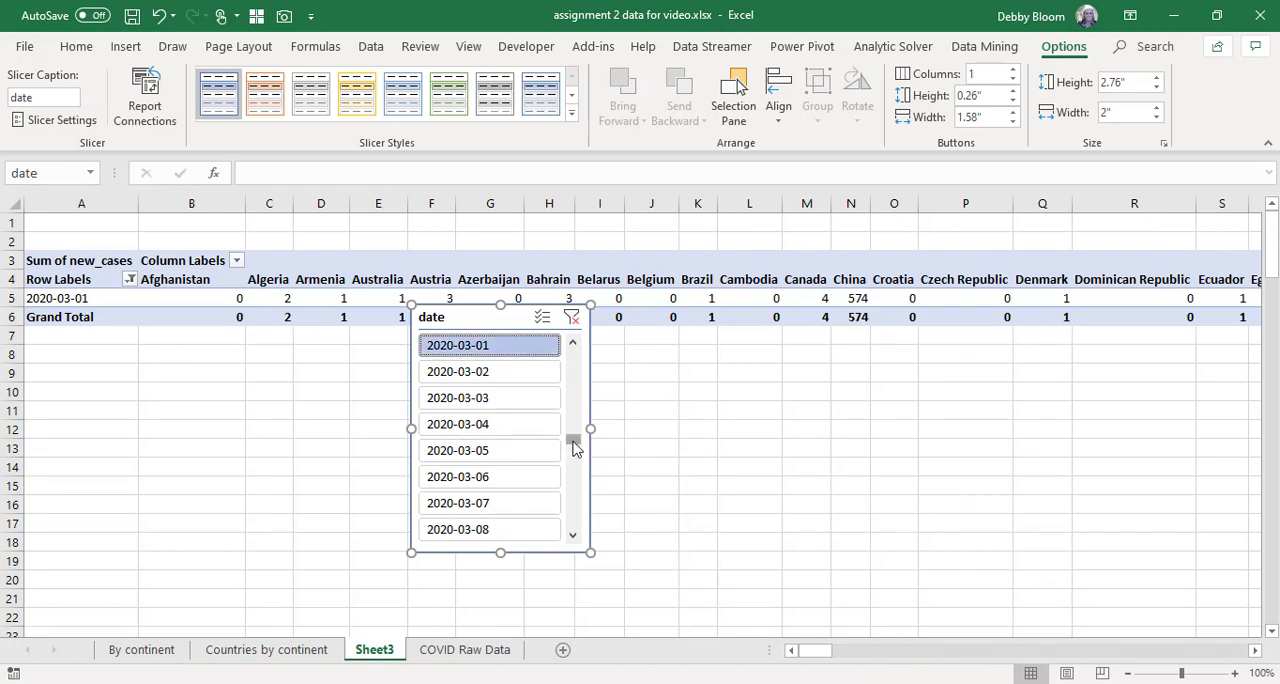
{"action": "left_click_drag", "start_coordinate": [578, 445], "coordinate": [592, 548]}
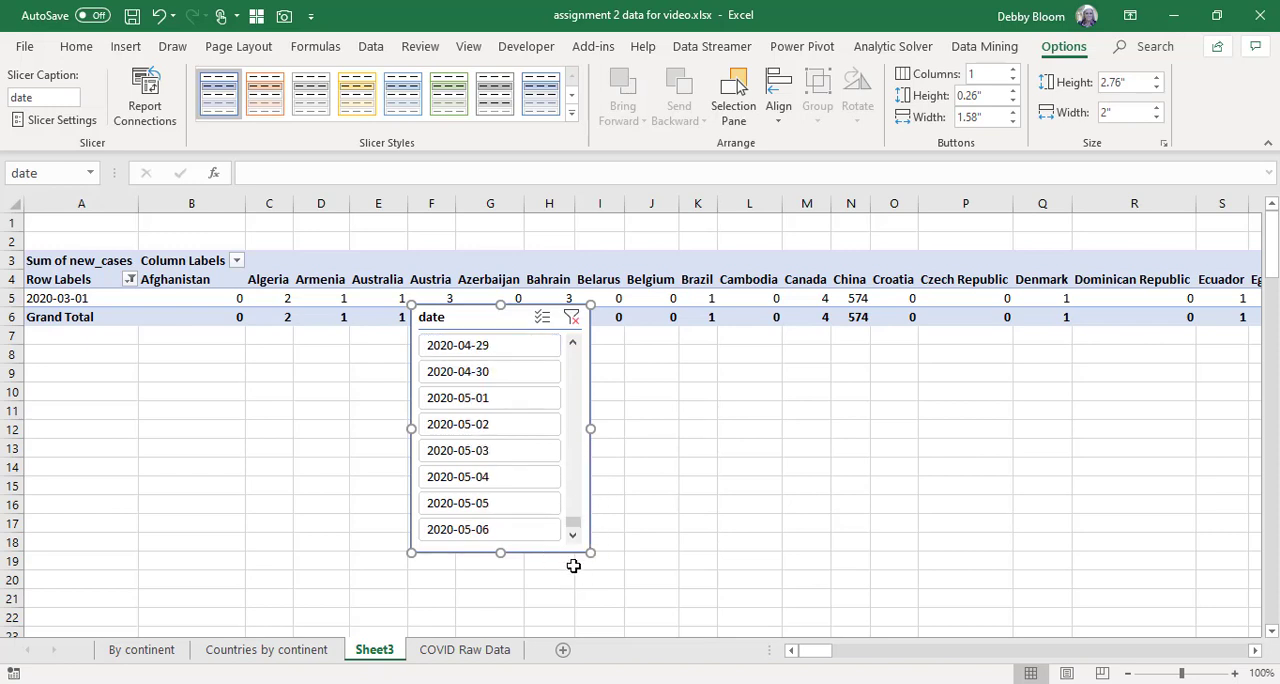
{"action": "left_click", "coordinate": [505, 533], "text": "shift"}
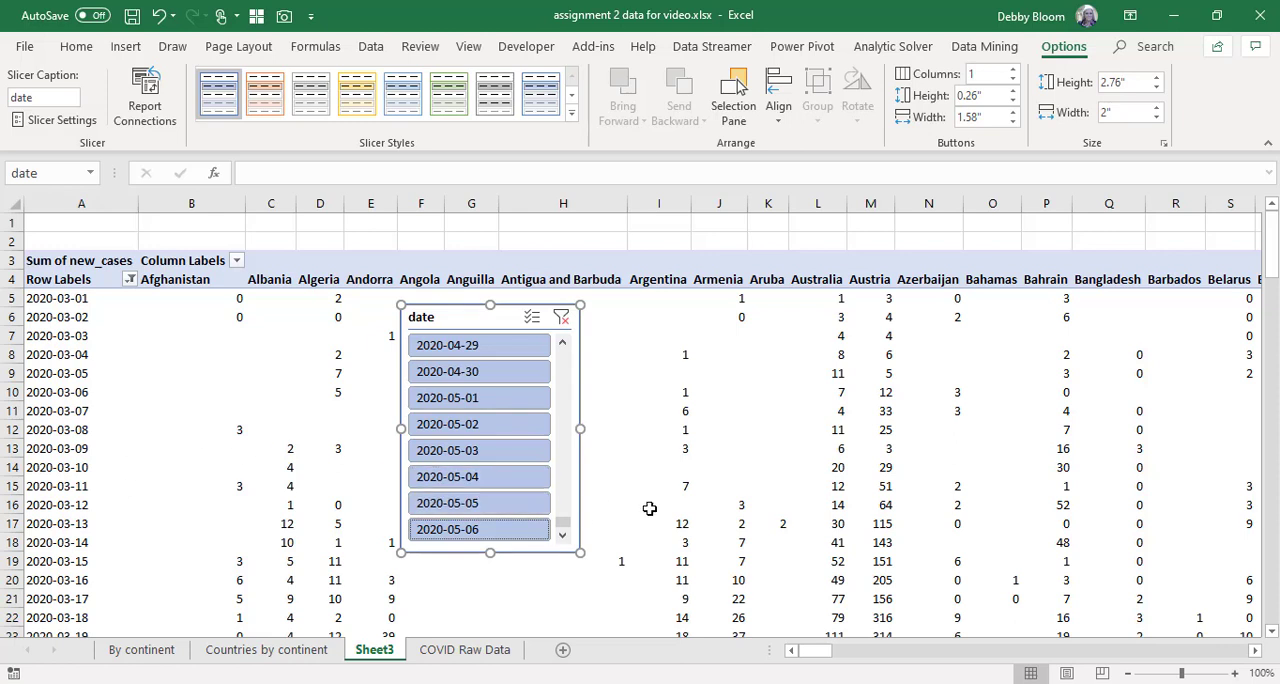
Add Continent as a report filter of the PivotTable and set it to Oceania.
{"action": "left_click", "coordinate": [143, 360]}
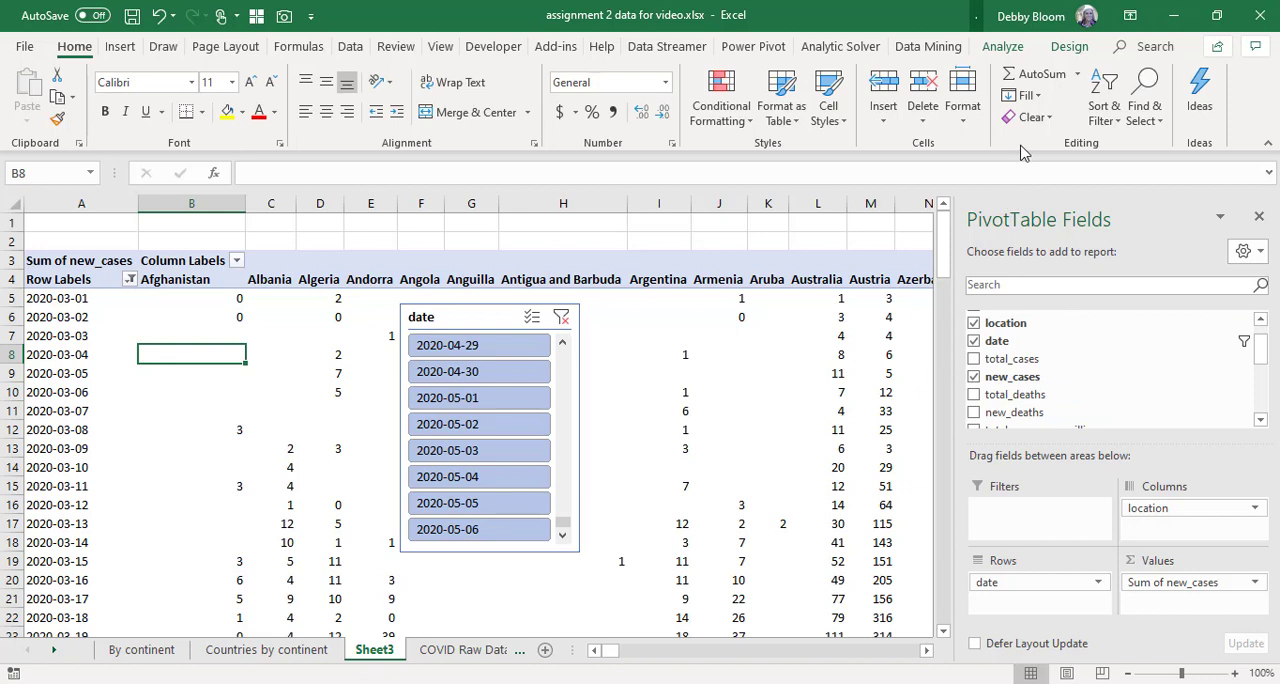
{"action": "left_click", "coordinate": [999, 50]}
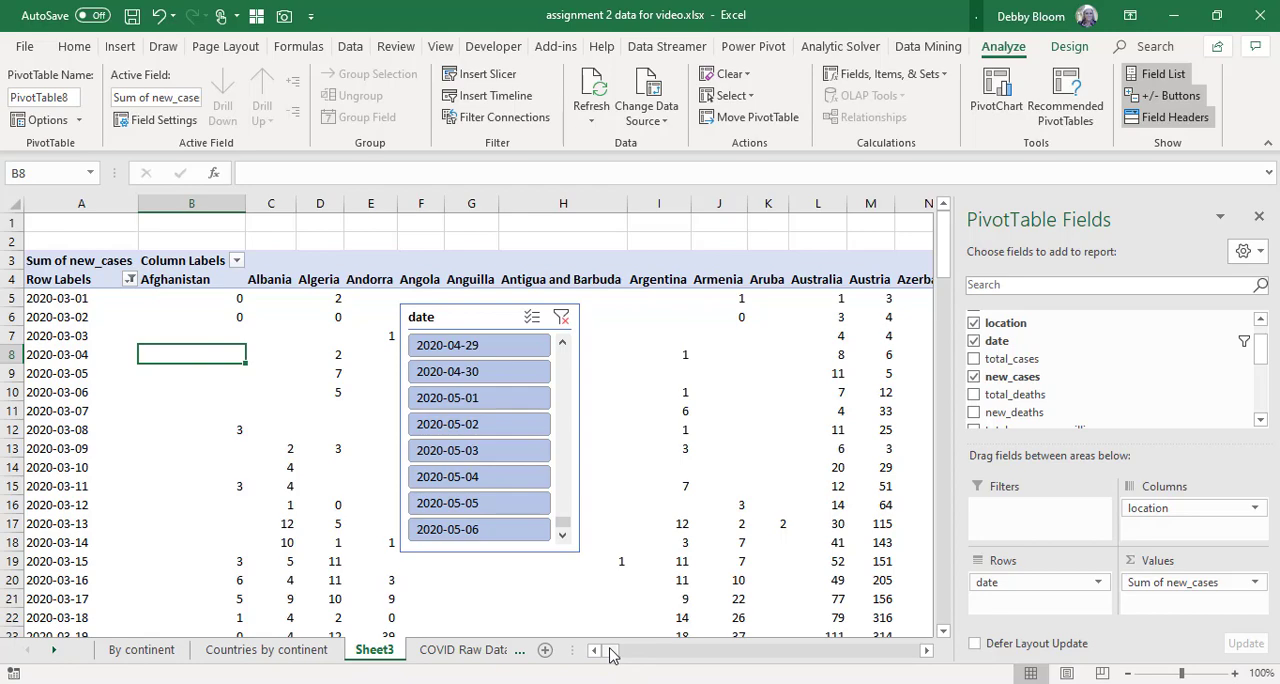
{"action": "left_click_drag", "start_coordinate": [614, 655], "coordinate": [558, 612]}
{"action": "scroll", "coordinate": [1260, 340], "scroll_direction": "up", "scroll_amount": 1}
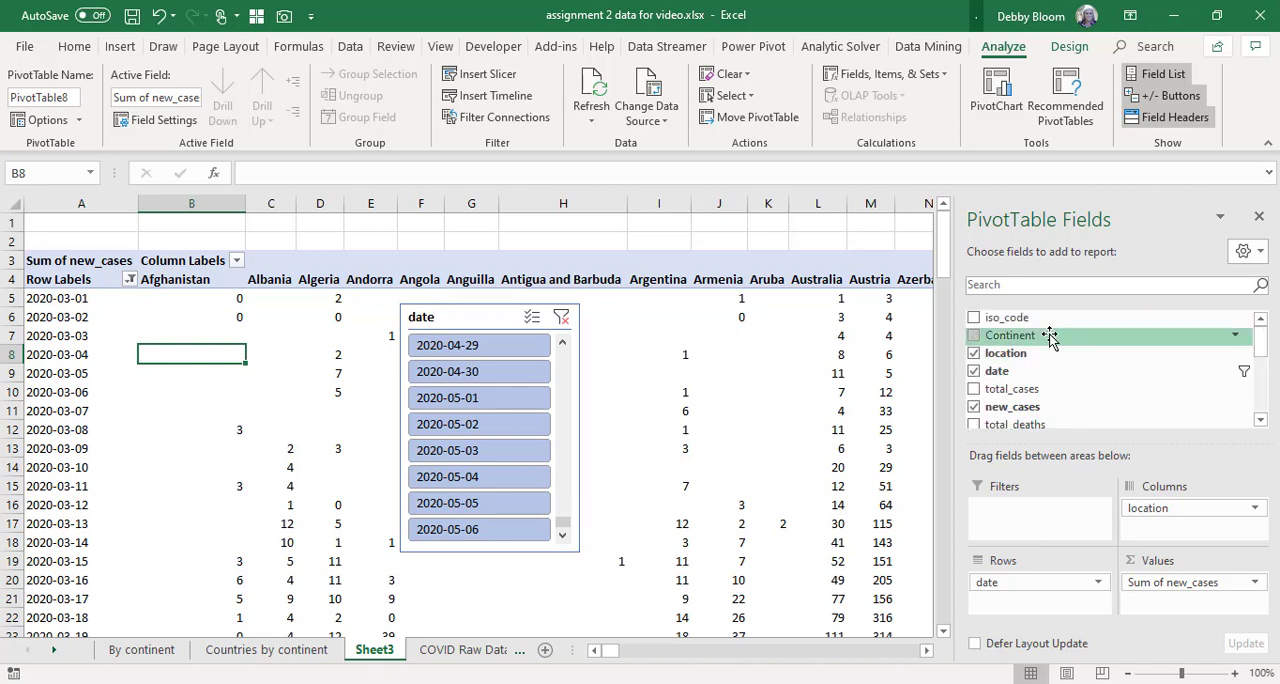
{"action": "left_click_drag", "start_coordinate": [1049, 337], "coordinate": [1030, 510]}
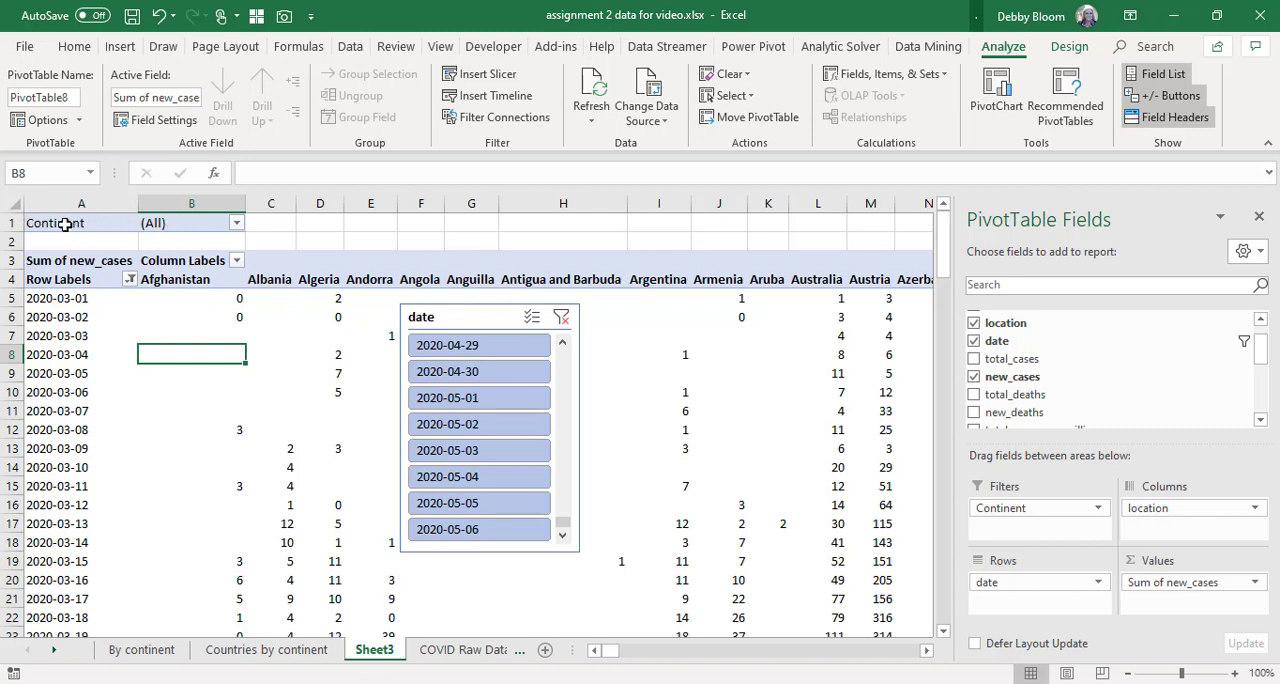
{"action": "left_click", "coordinate": [236, 224]}
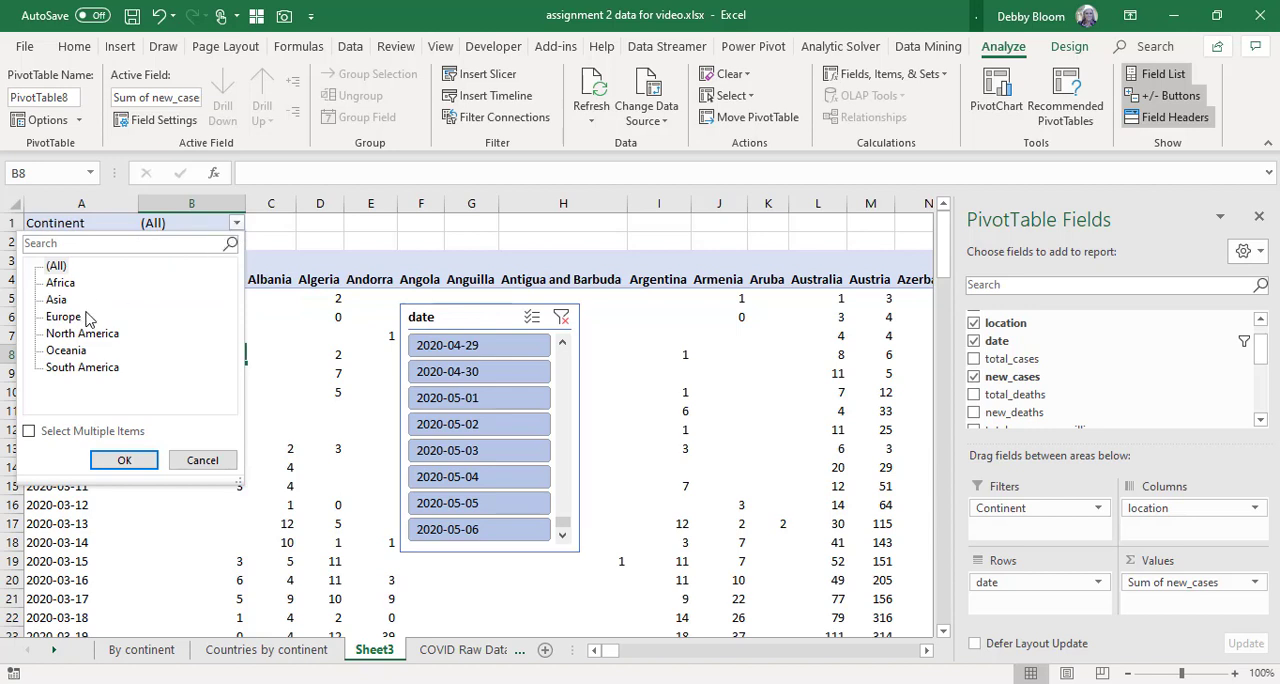
{"action": "left_click", "coordinate": [75, 351]}
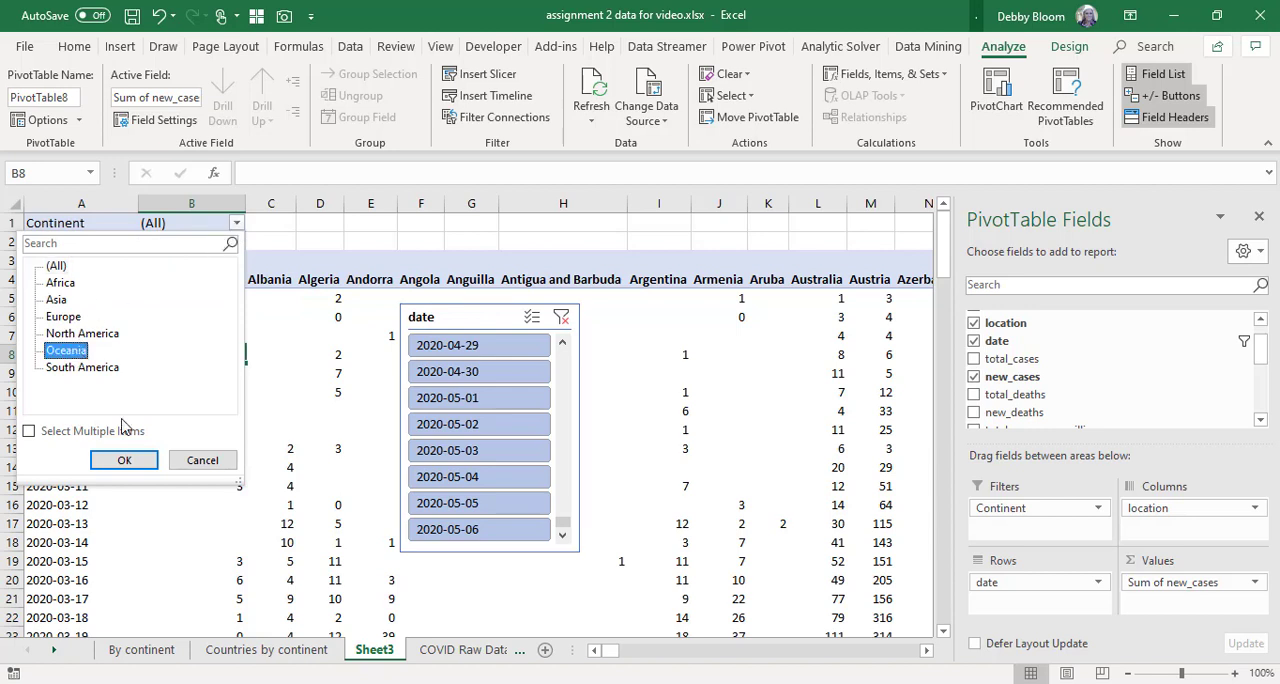
{"action": "left_click", "coordinate": [124, 463]}
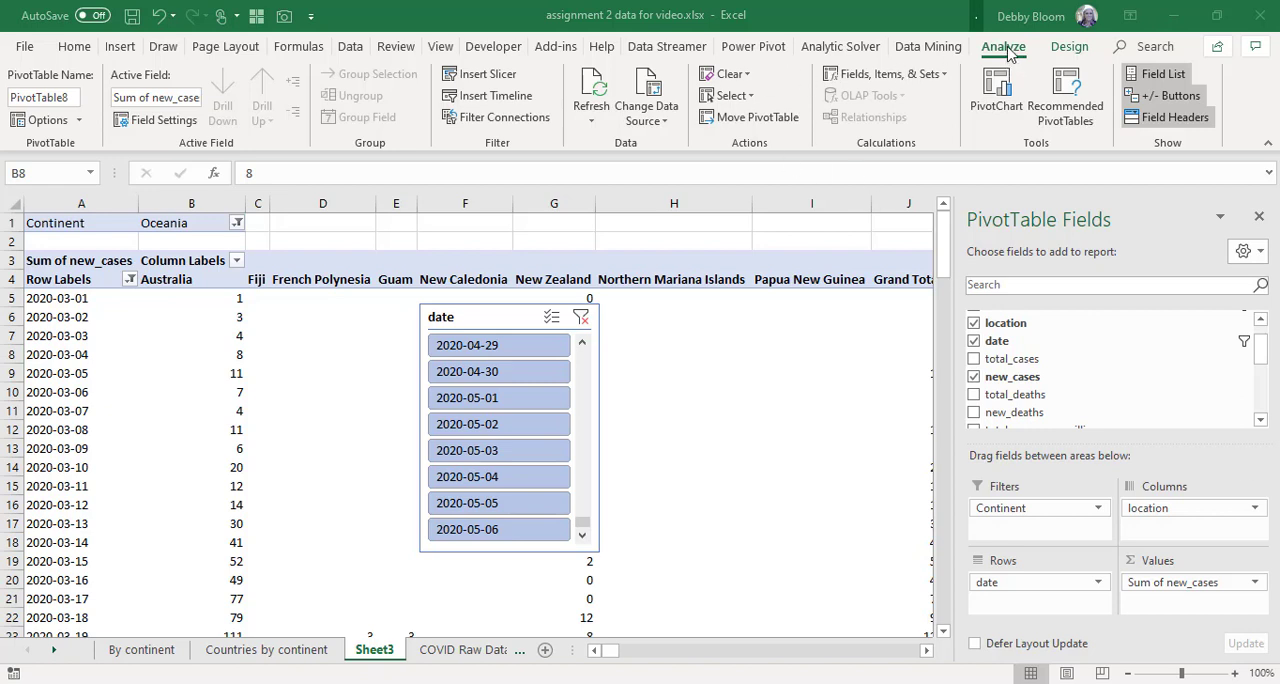
Insert a Line PivotChart of the Oceania data and enlarge it to about 3.55" high by 5.77" wide.
{"action": "left_click", "coordinate": [185, 380]}
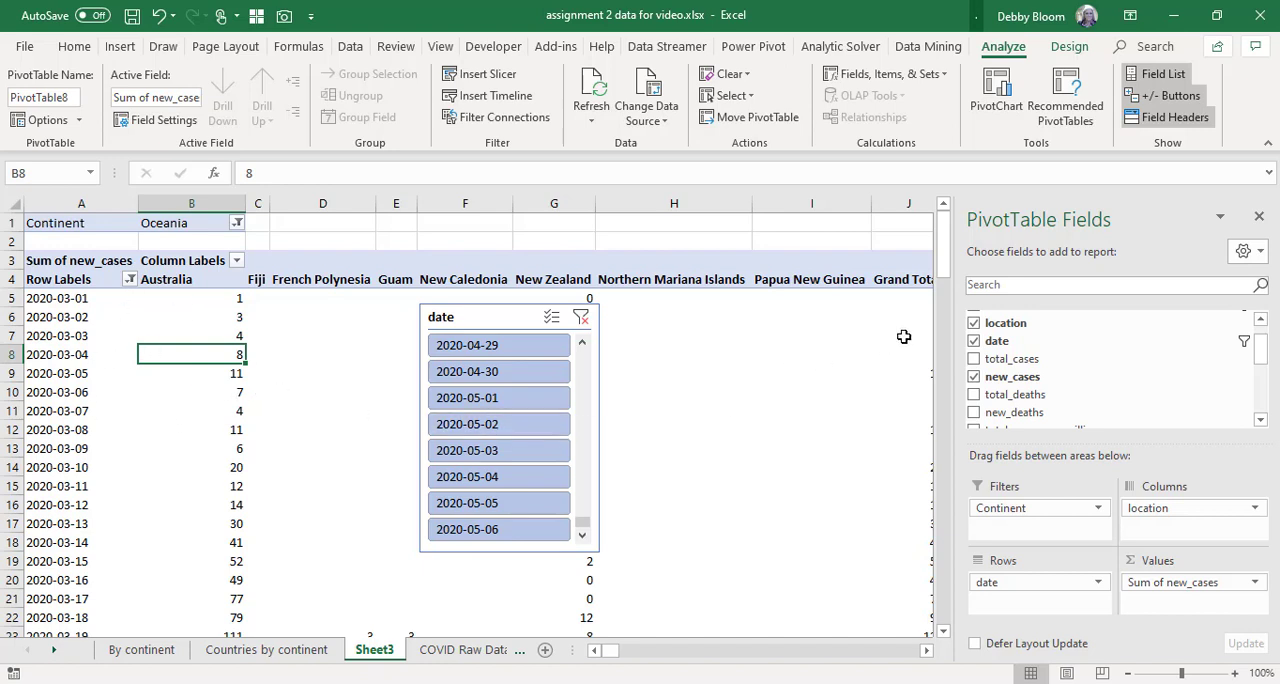
{"action": "left_click", "coordinate": [1004, 108]}
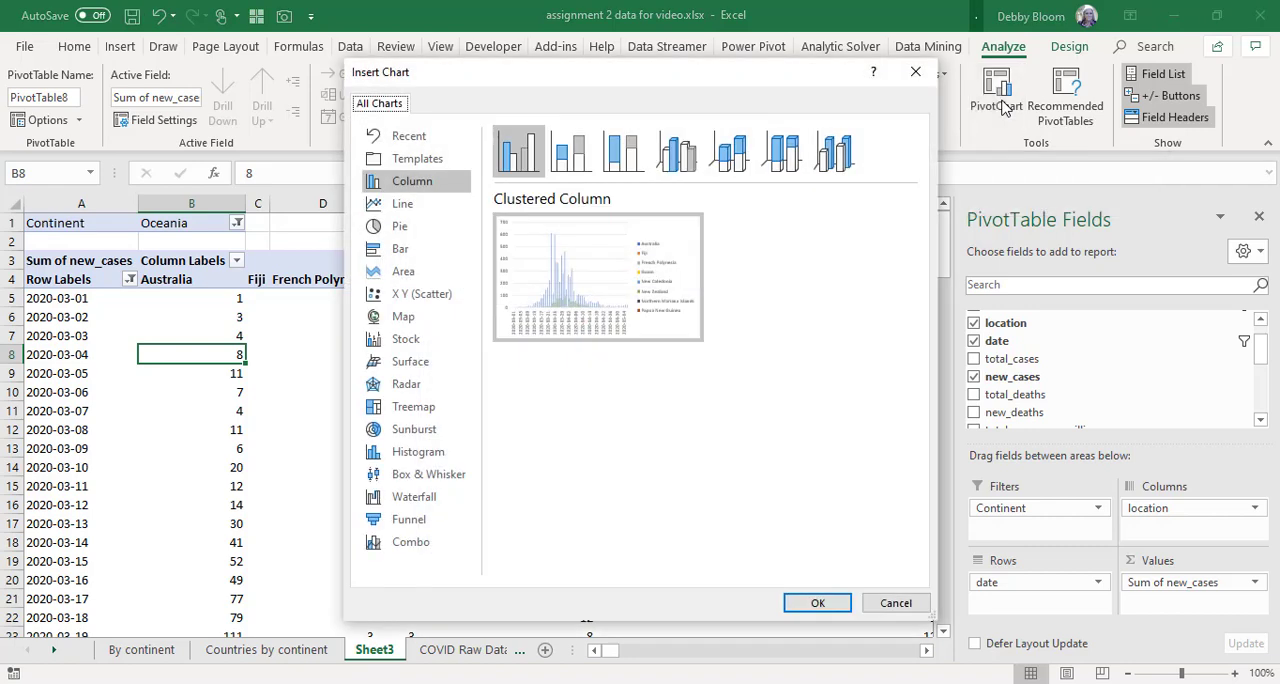
{"action": "left_click", "coordinate": [402, 210]}
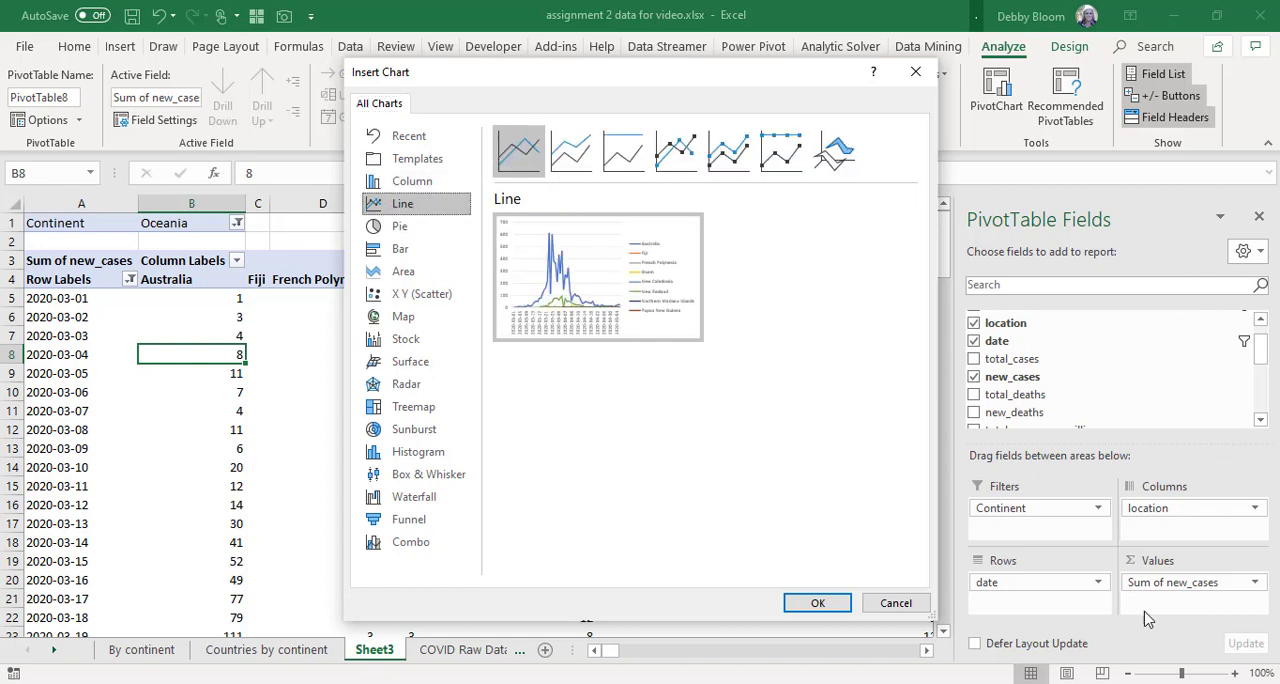
{"action": "left_click", "coordinate": [816, 603]}
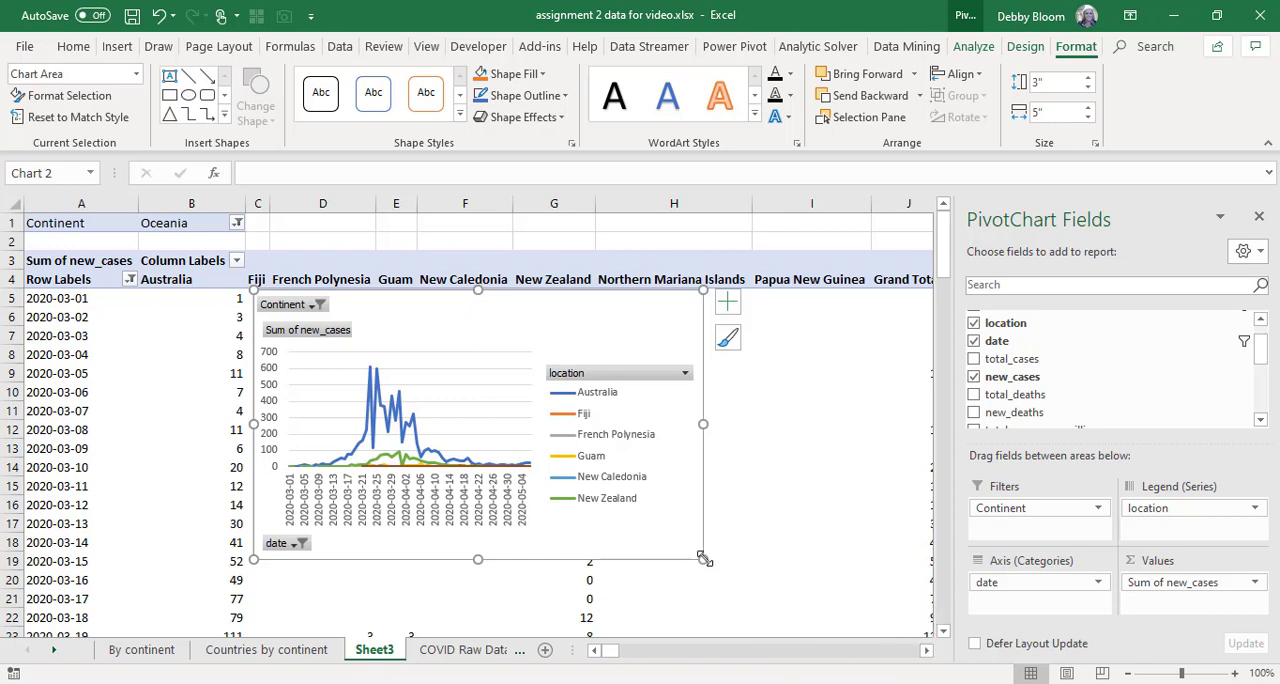
{"action": "left_click_drag", "start_coordinate": [703, 559], "coordinate": [772, 607]}
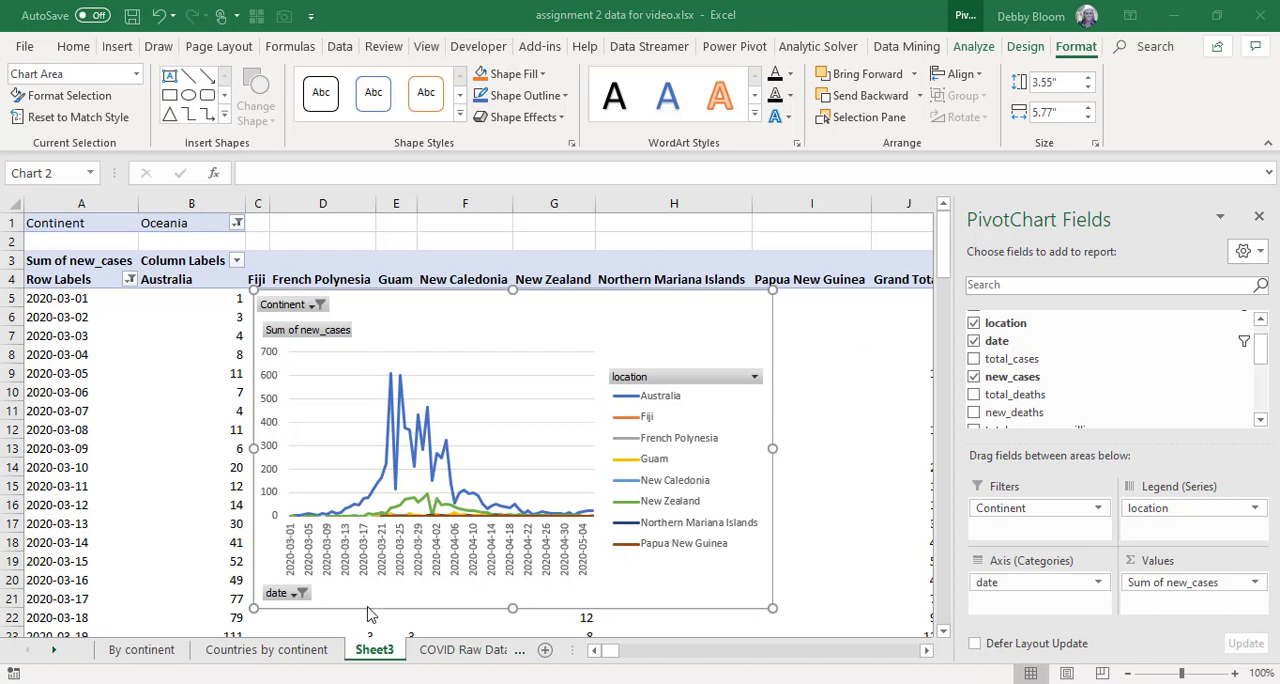
Rename the worksheet Sheet3 to "Timeline".
{"action": "left_click", "coordinate": [375, 651]}
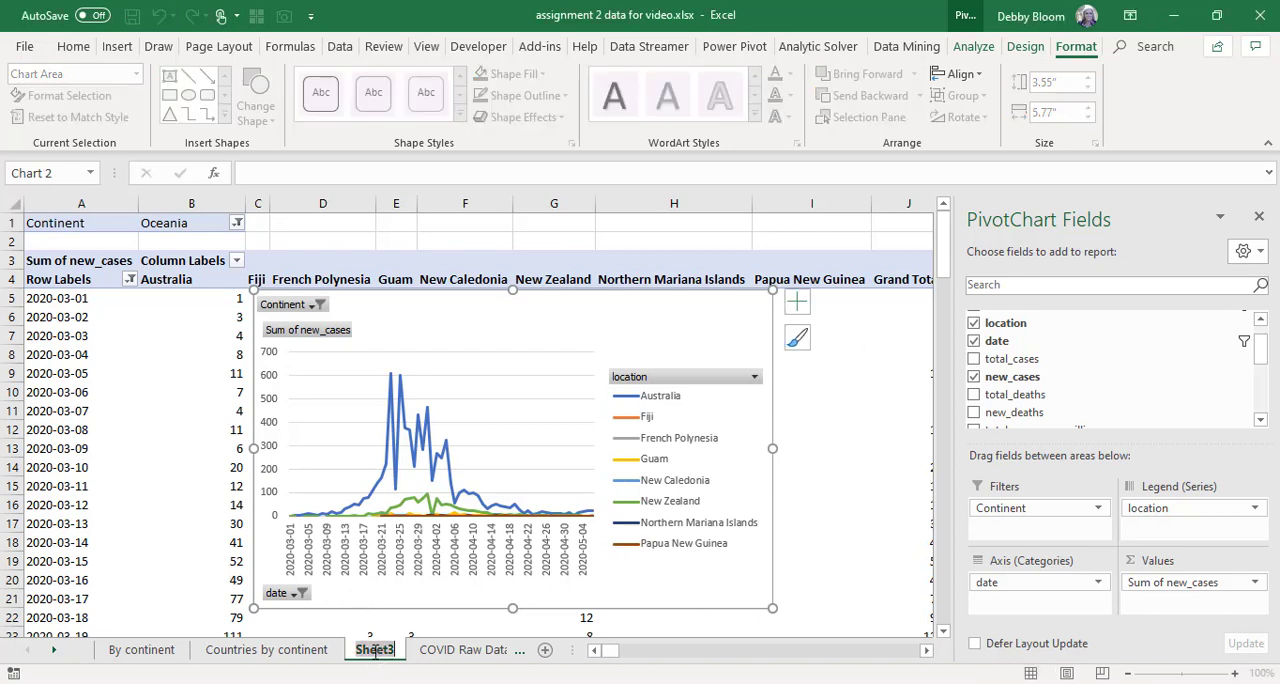
{"action": "type", "text": "Timeline"}
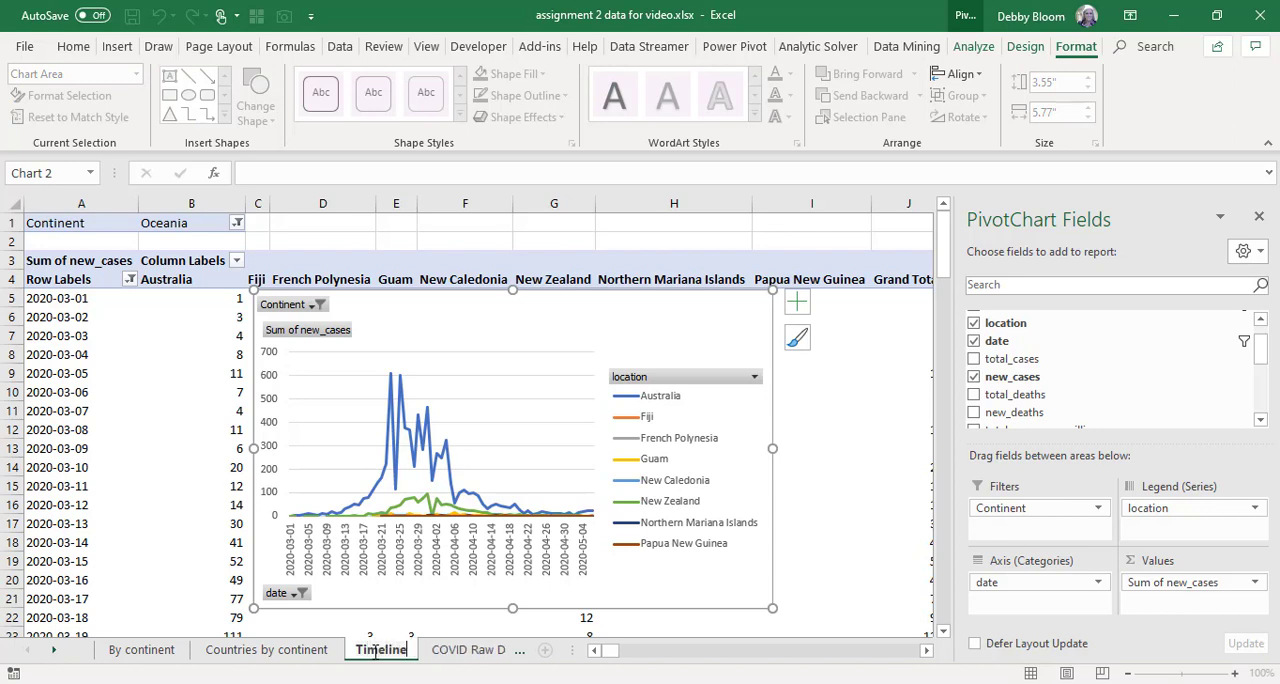
{"action": "key", "text": "Return"}
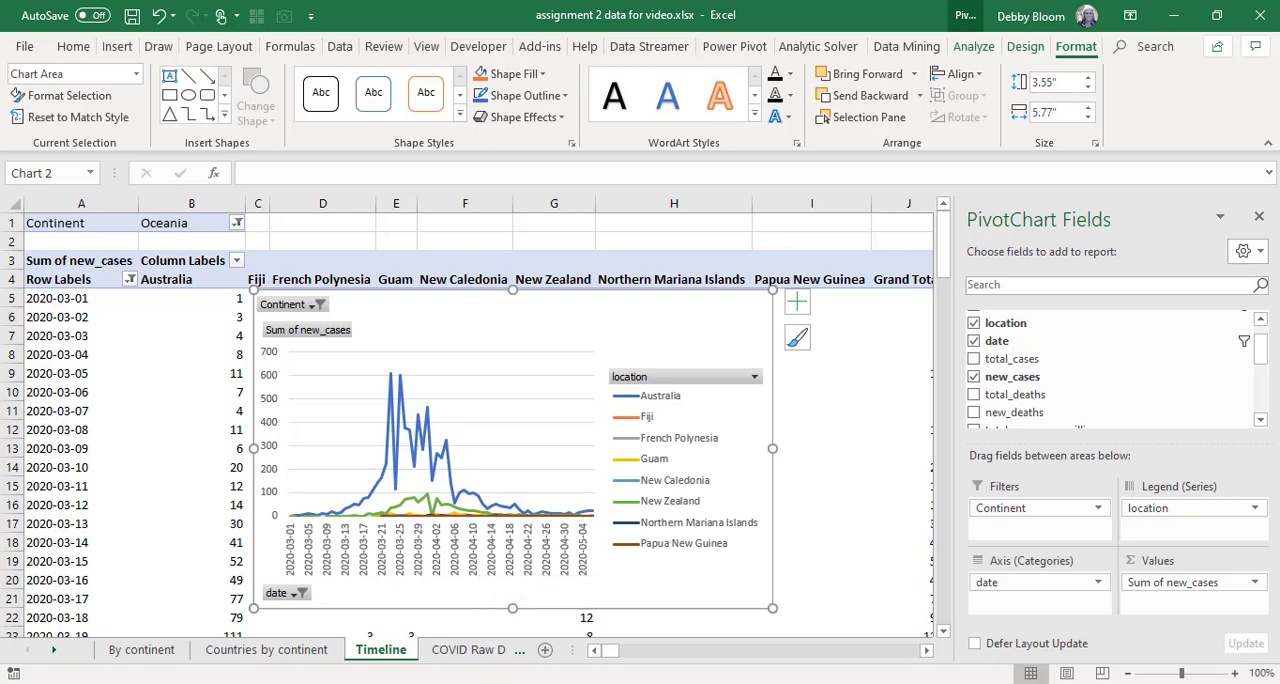
Create a fourth PivotTable from the COVID Raw Data range A1:Q15356 on a new worksheet.
{"action": "left_click", "coordinate": [463, 651]}
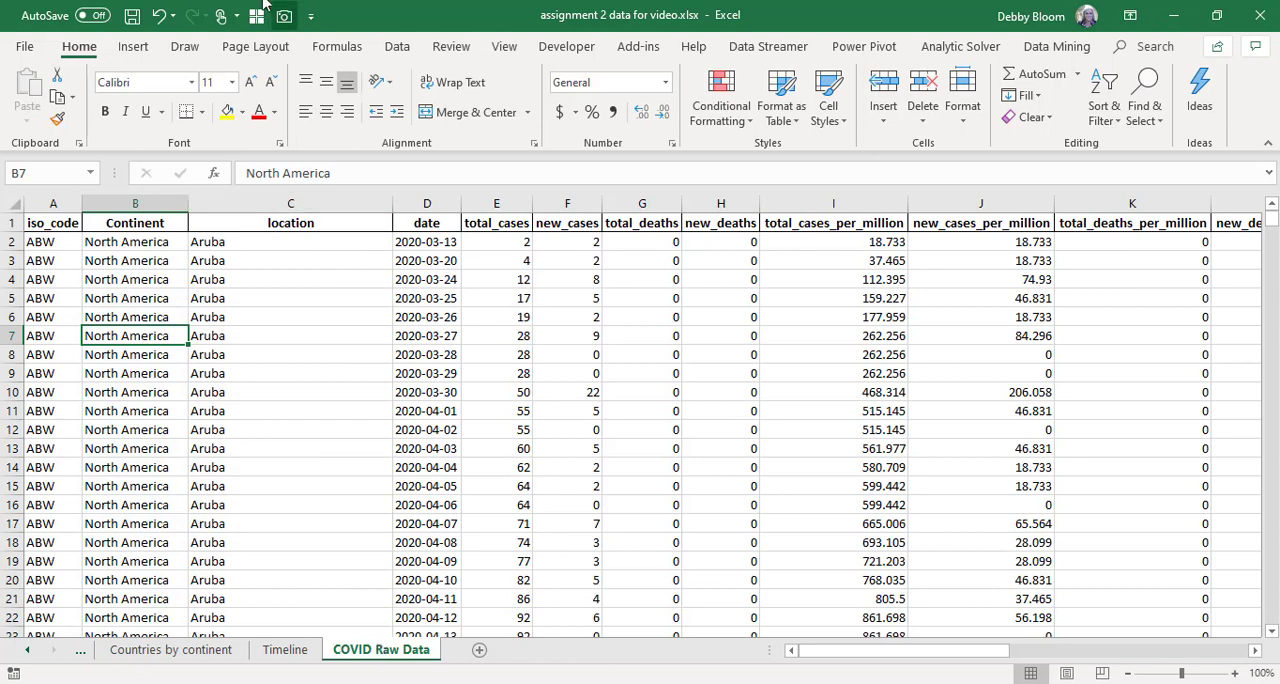
{"action": "left_click", "coordinate": [592, 337]}
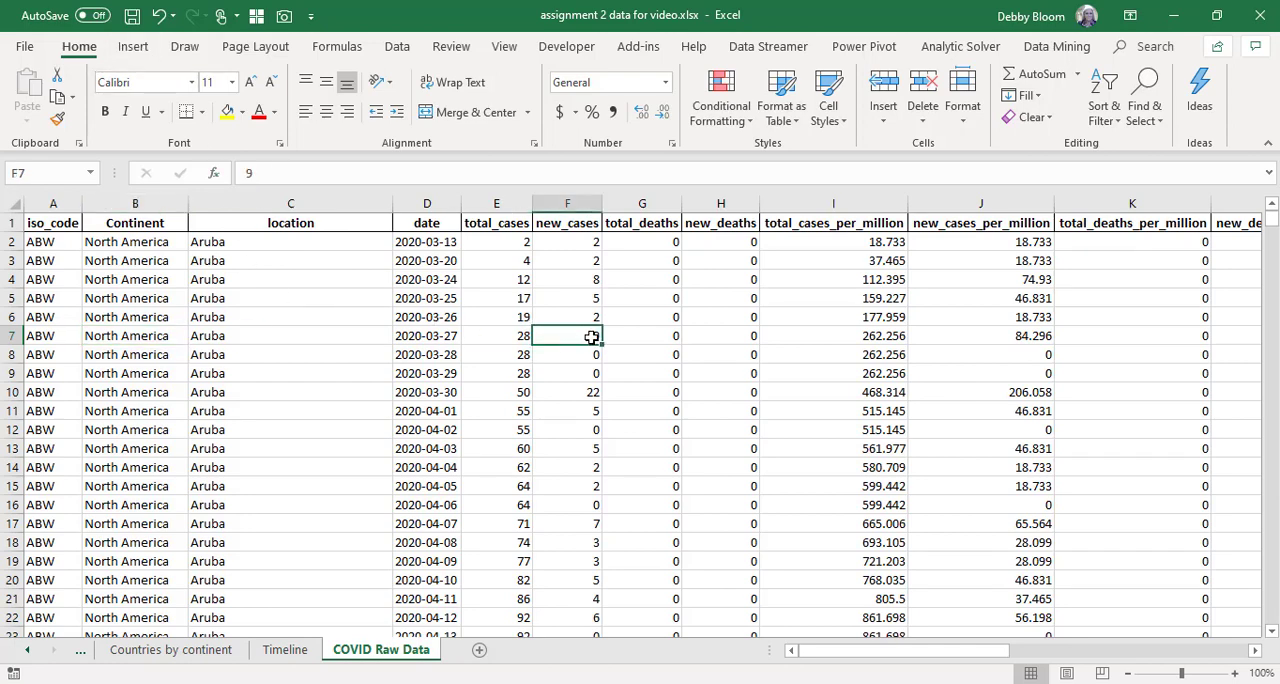
{"action": "left_click", "coordinate": [396, 298]}
{"action": "left_click", "coordinate": [281, 315]}
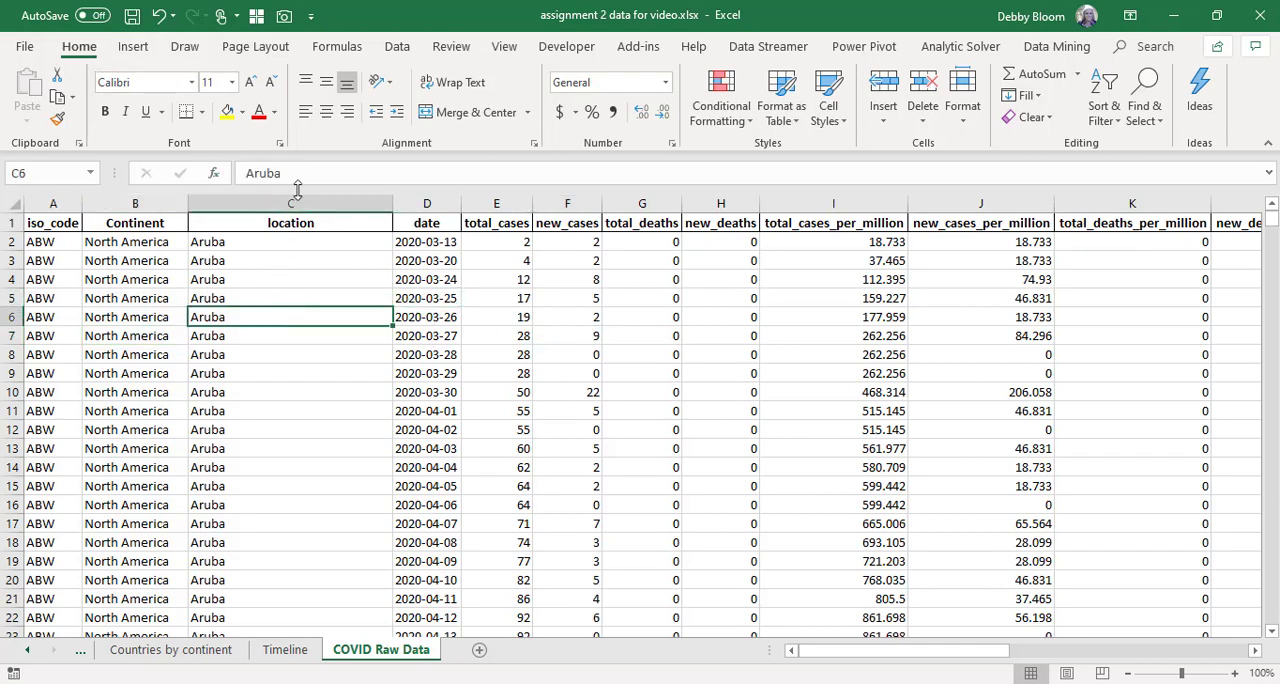
{"action": "left_click", "coordinate": [134, 48]}
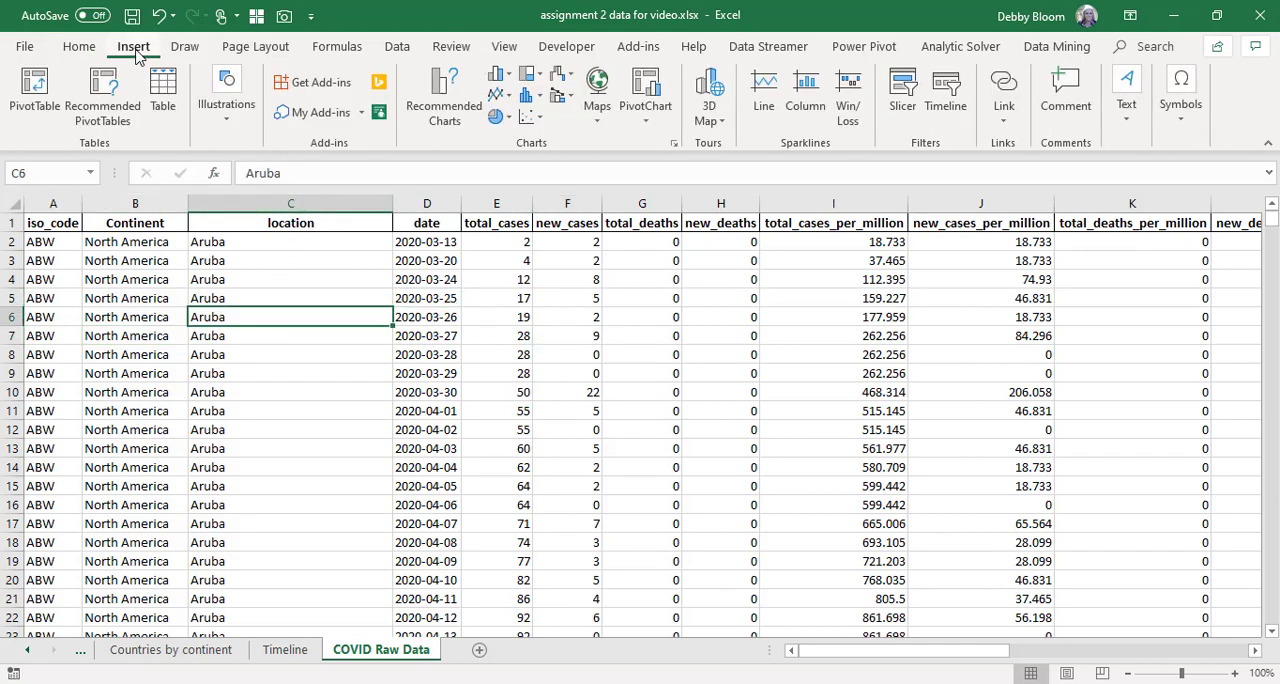
{"action": "left_click", "coordinate": [37, 106]}
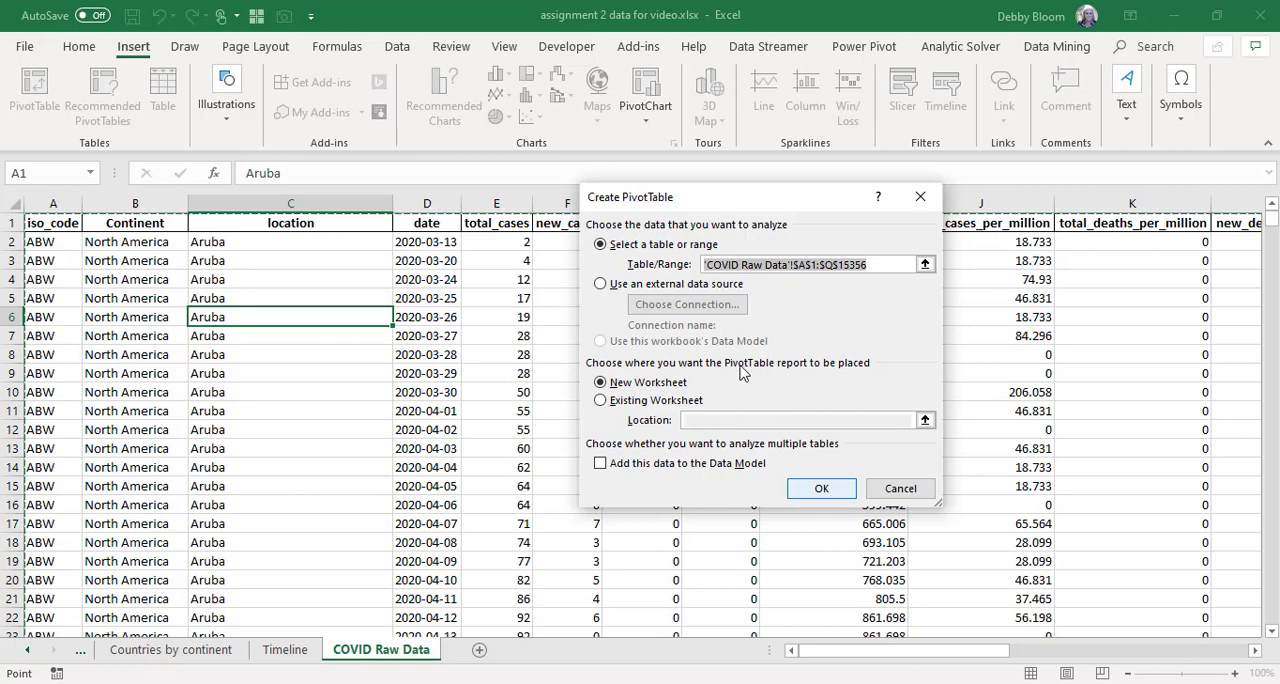
{"action": "left_click", "coordinate": [806, 491]}
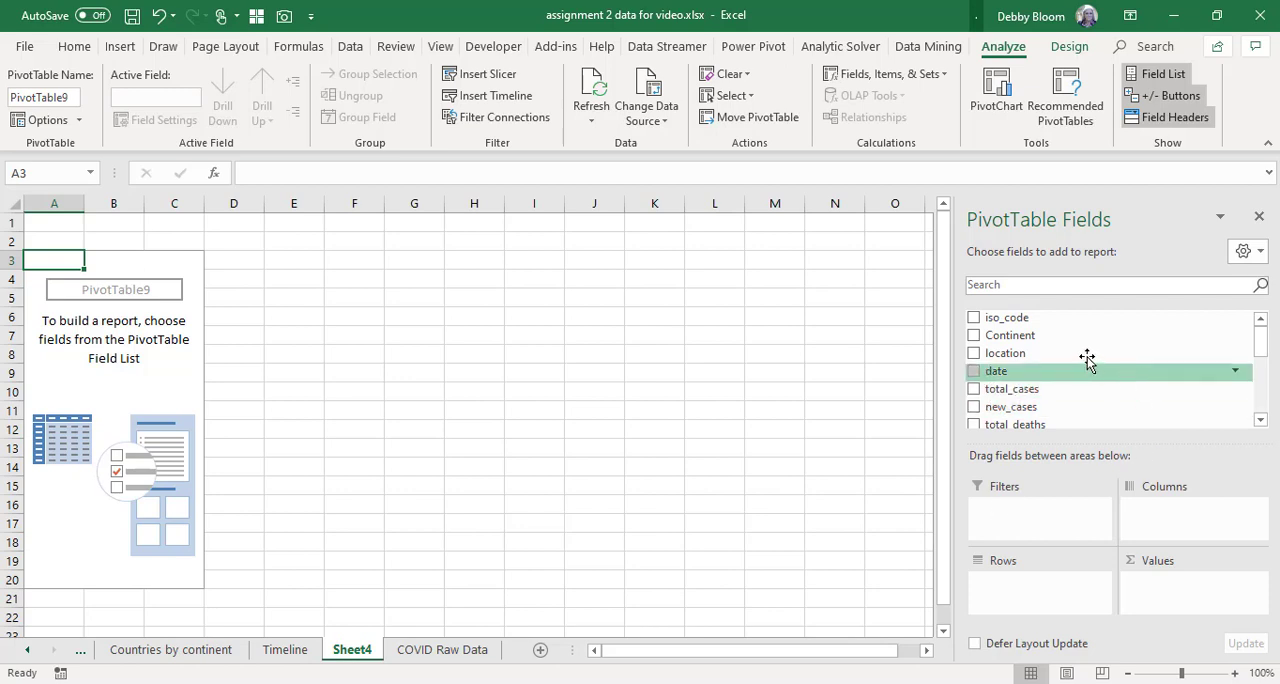
Lay out the new PivotTable with location as rows and the sum of new_cases as values.
{"action": "mouse_move", "coordinate": [1080, 357]}
{"action": "left_mouse_down"}
{"action": "mouse_move", "coordinate": [1103, 481]}
{"action": "mouse_move", "coordinate": [1033, 590]}
{"action": "left_mouse_up"}
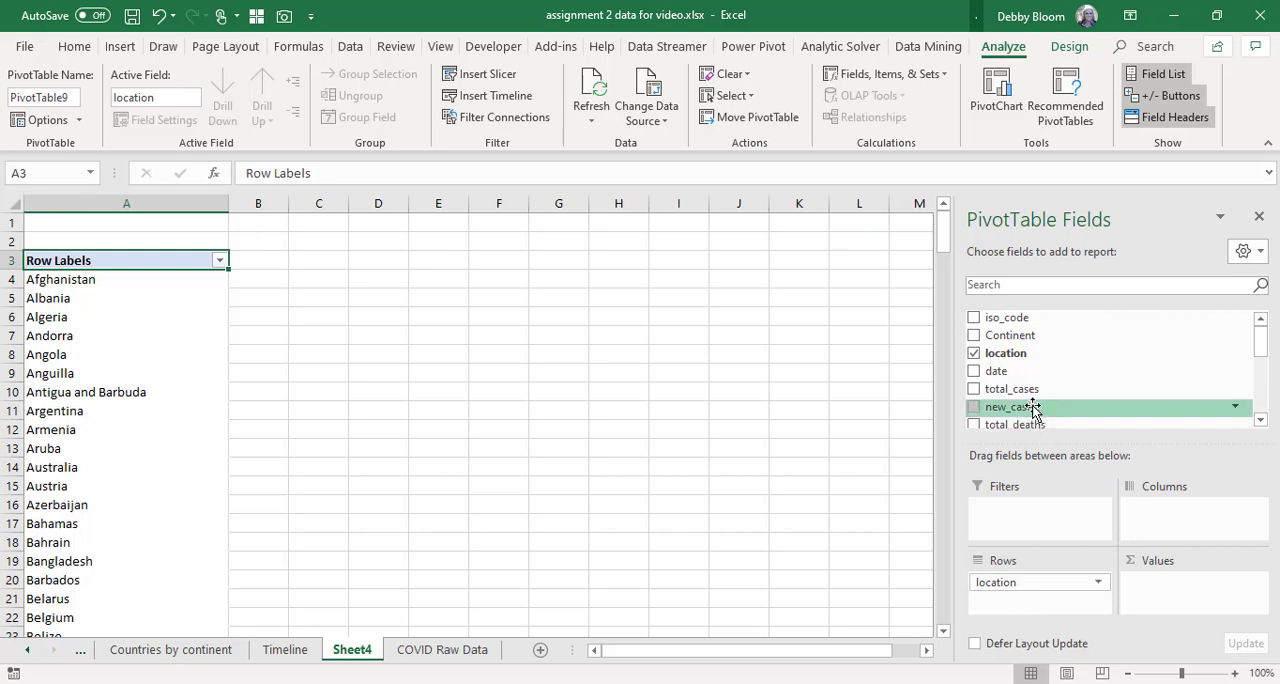
{"action": "left_click_drag", "start_coordinate": [1033, 410], "coordinate": [1160, 593]}
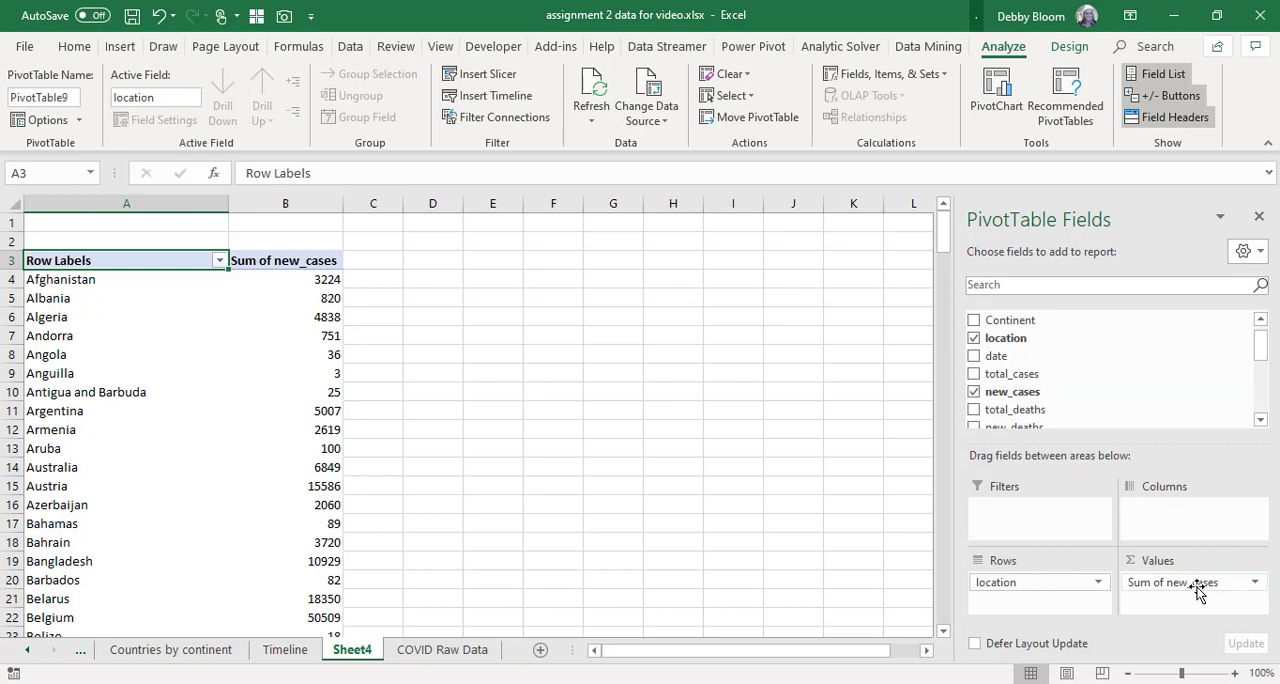
Replace new_cases with the sum of total_cases as the PivotTable's values and add date as a report filter.
{"action": "left_click_drag", "start_coordinate": [1199, 590], "coordinate": [1143, 382]}
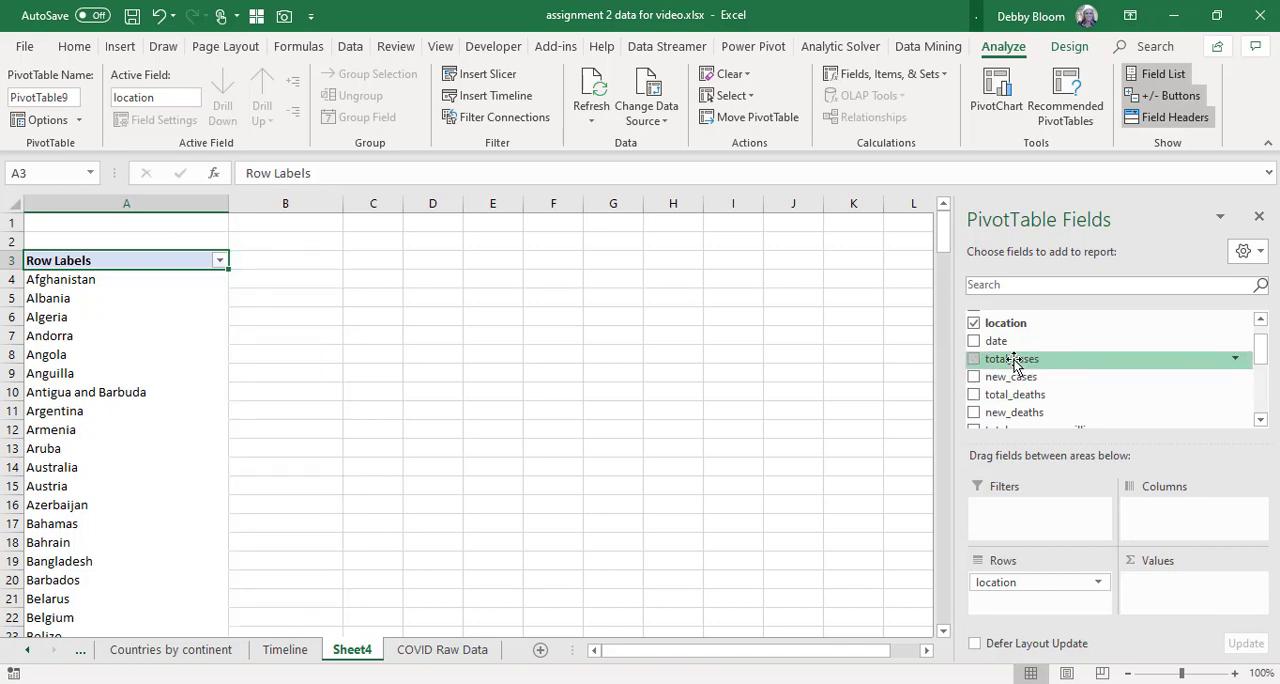
{"action": "left_click_drag", "start_coordinate": [1015, 364], "coordinate": [1178, 590]}
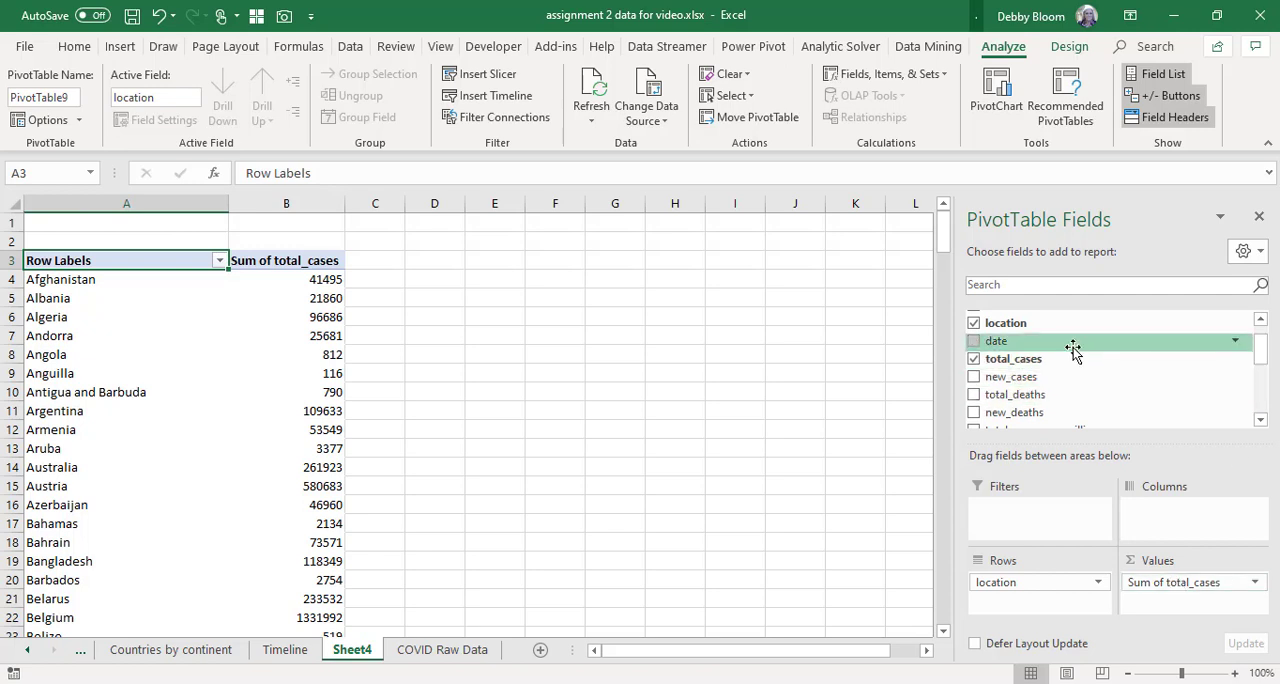
{"action": "left_click_drag", "start_coordinate": [1071, 350], "coordinate": [1040, 505]}
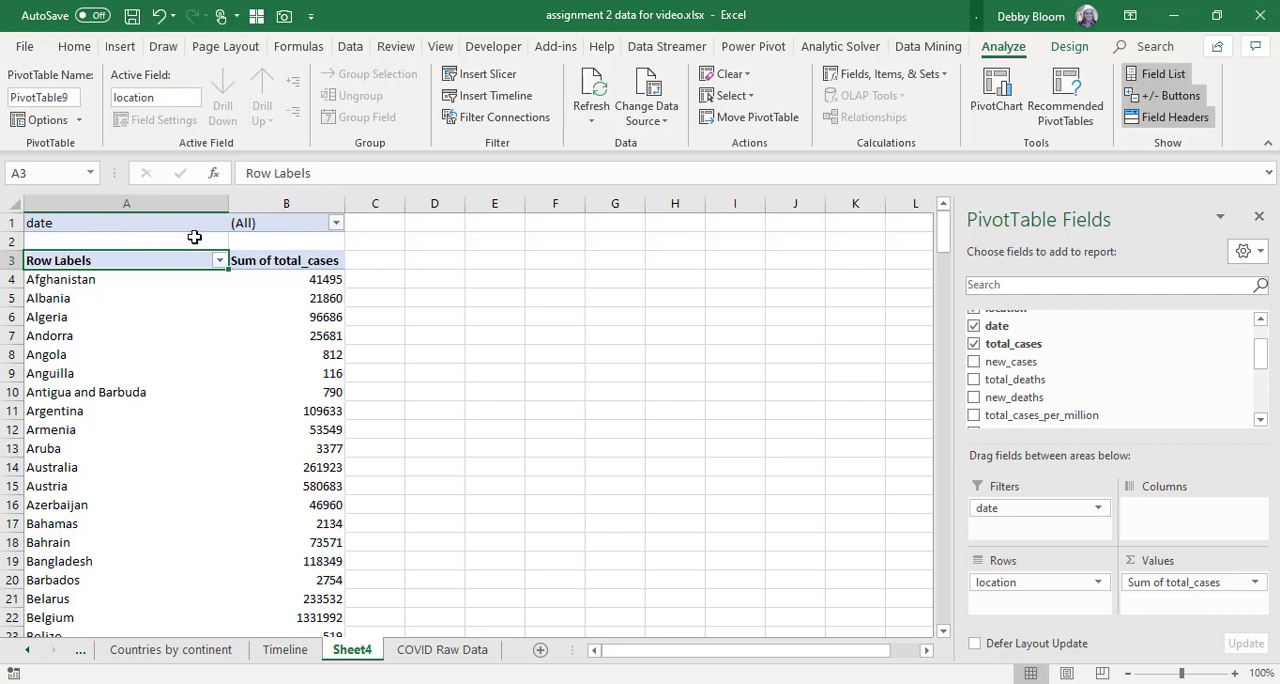
Filter the PivotTable by date to show only 2020-05-06.
{"action": "left_click", "coordinate": [336, 224]}
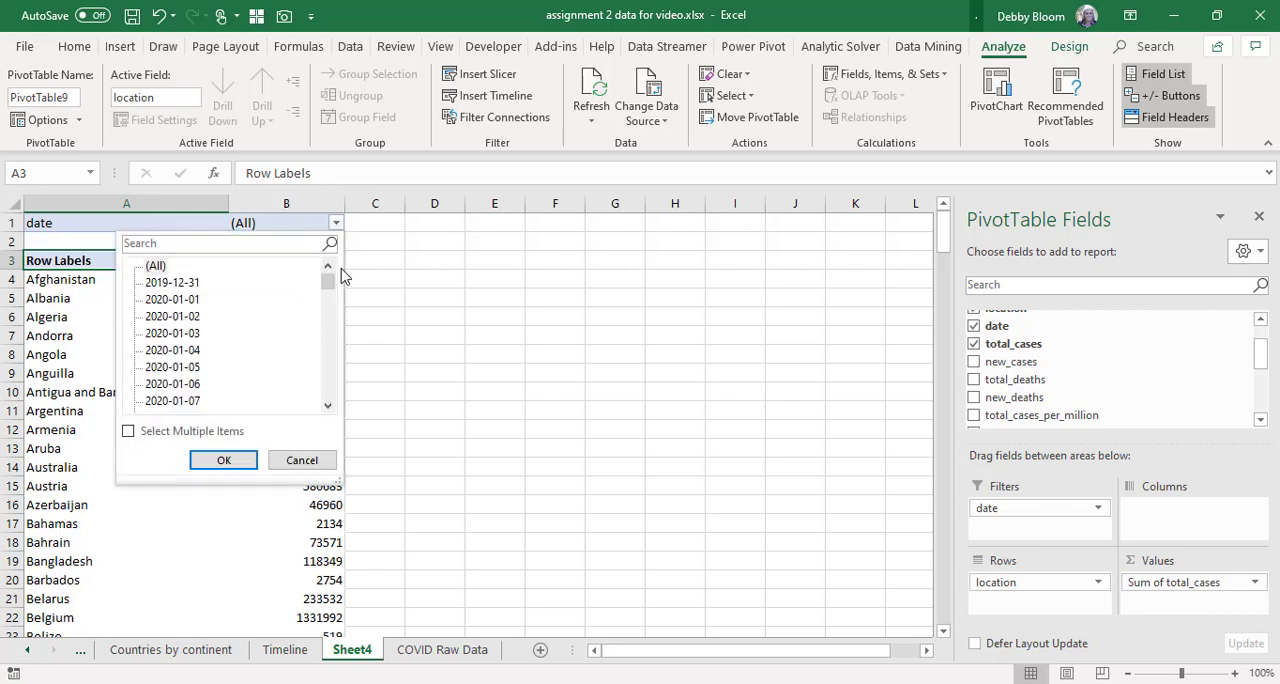
{"action": "left_click_drag", "start_coordinate": [336, 292], "coordinate": [352, 405]}
{"action": "left_click", "coordinate": [188, 401]}
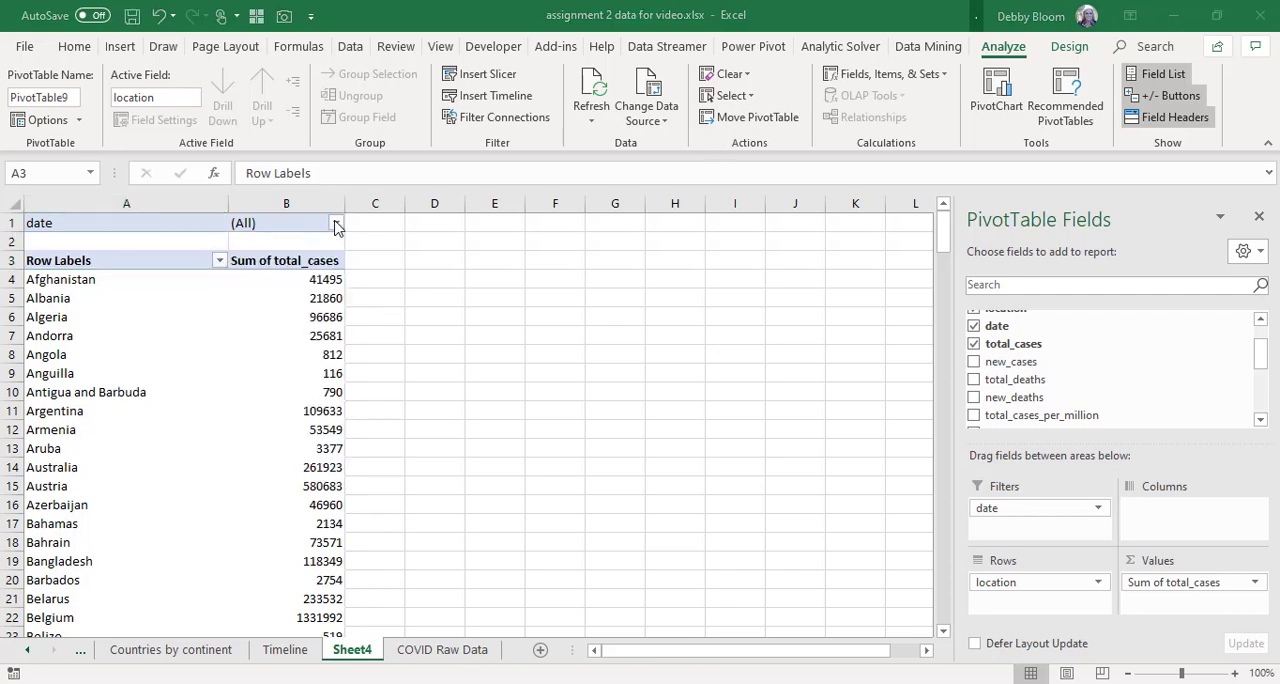
{"action": "left_click", "coordinate": [336, 222]}
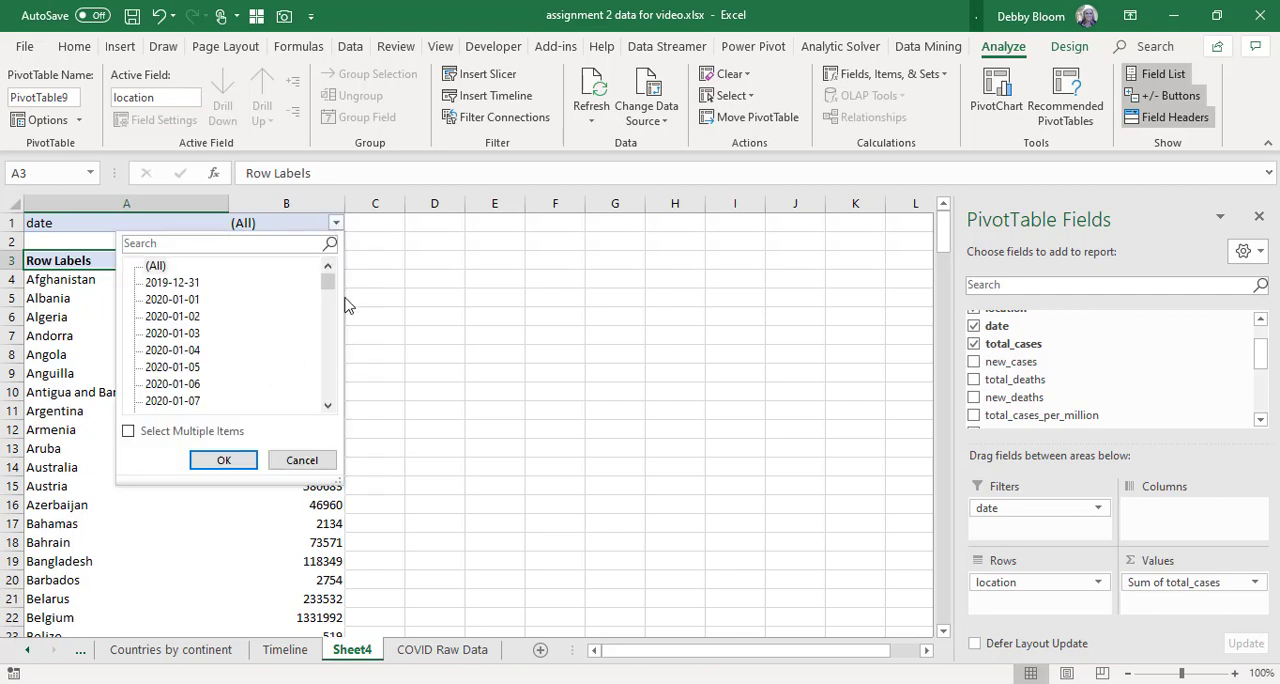
{"action": "left_click_drag", "start_coordinate": [327, 284], "coordinate": [330, 408]}
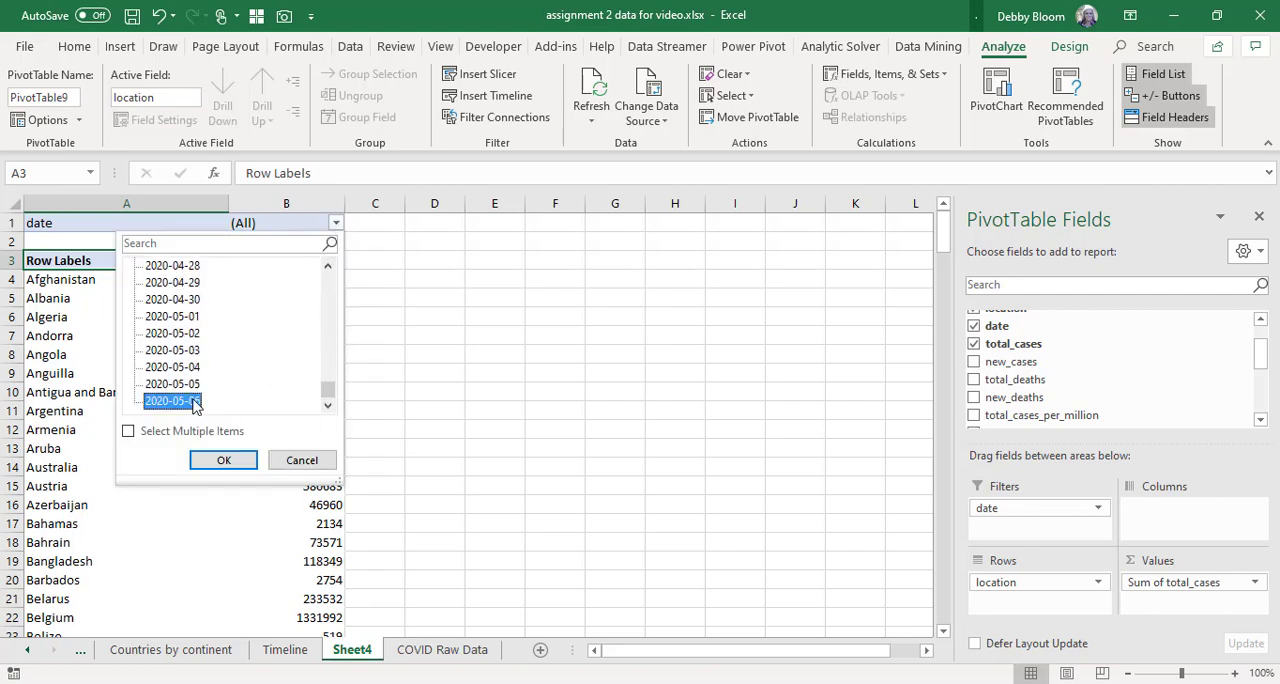
{"action": "left_click", "coordinate": [190, 401]}
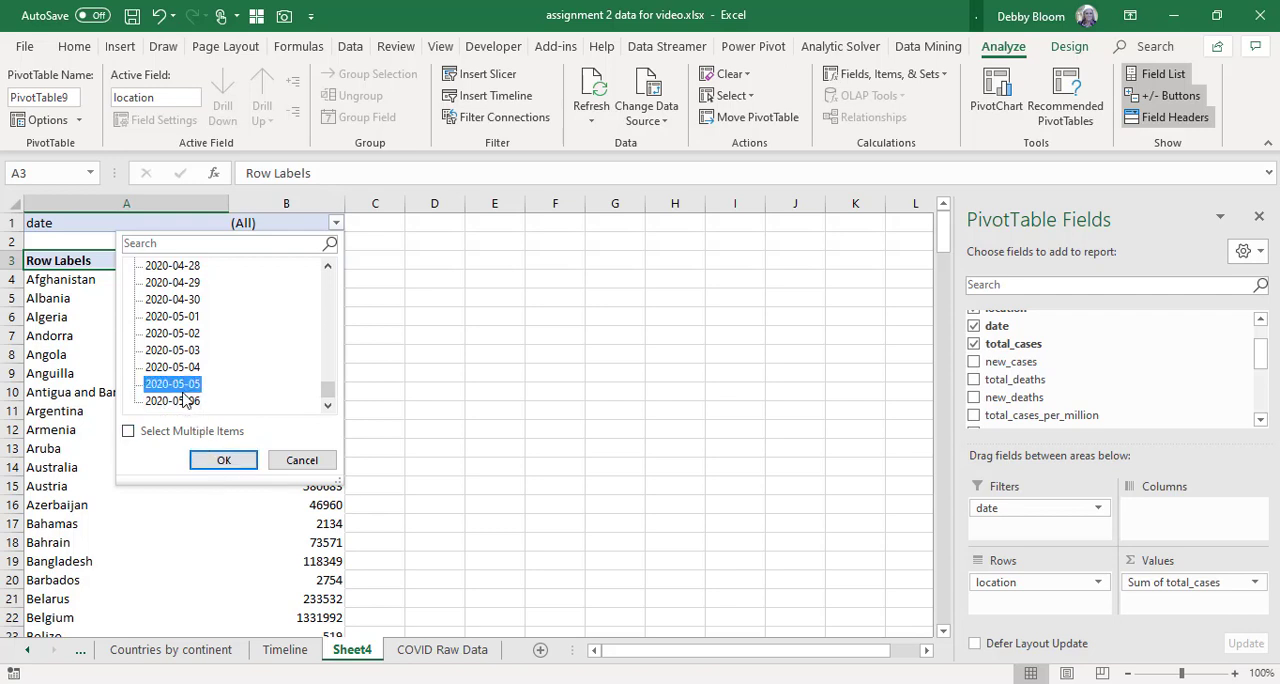
{"action": "left_click", "coordinate": [224, 462]}
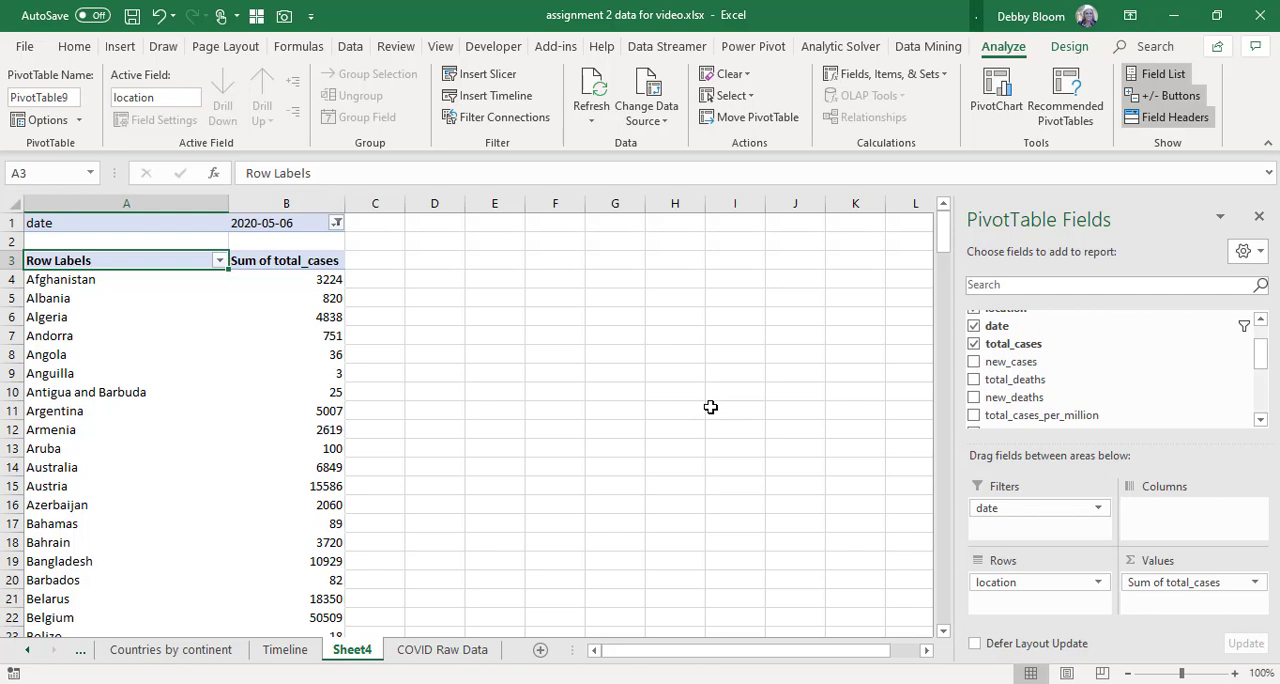
Copy the country names and case totals in A4:B211 and paste them at E1, keeping the source column widths.
{"action": "left_click", "coordinate": [116, 281]}
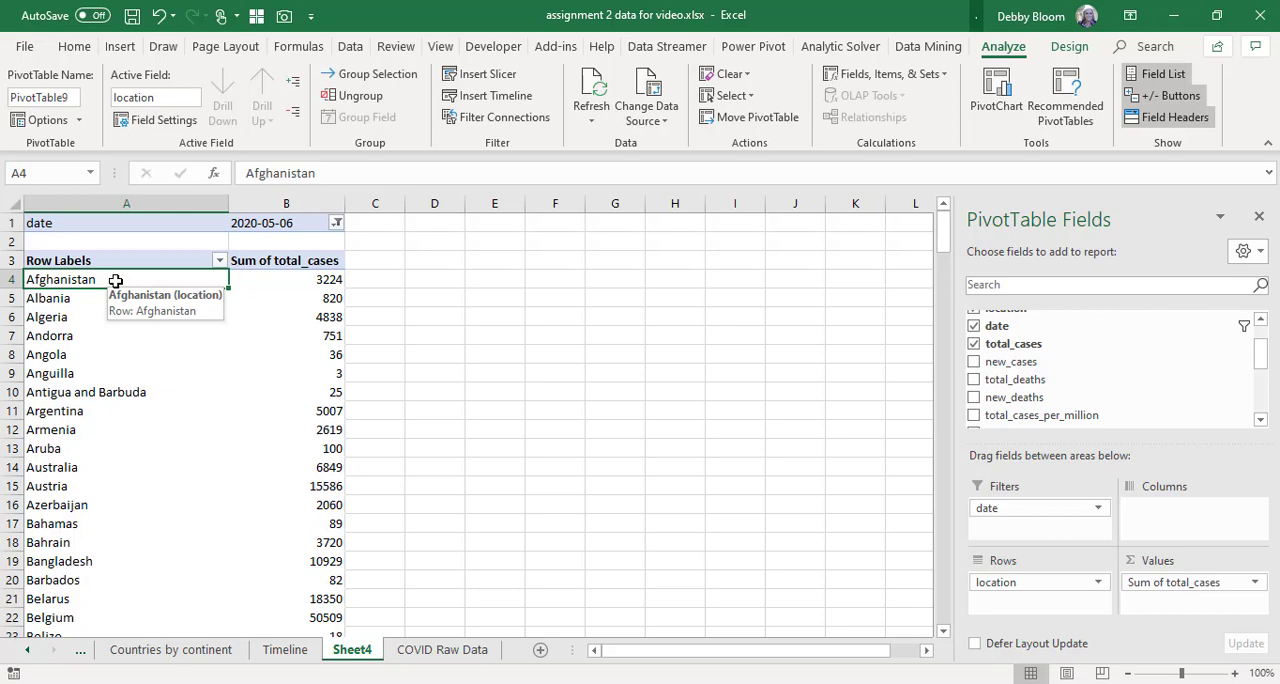
{"action": "left_click_drag", "start_coordinate": [116, 281], "coordinate": [265, 573]}
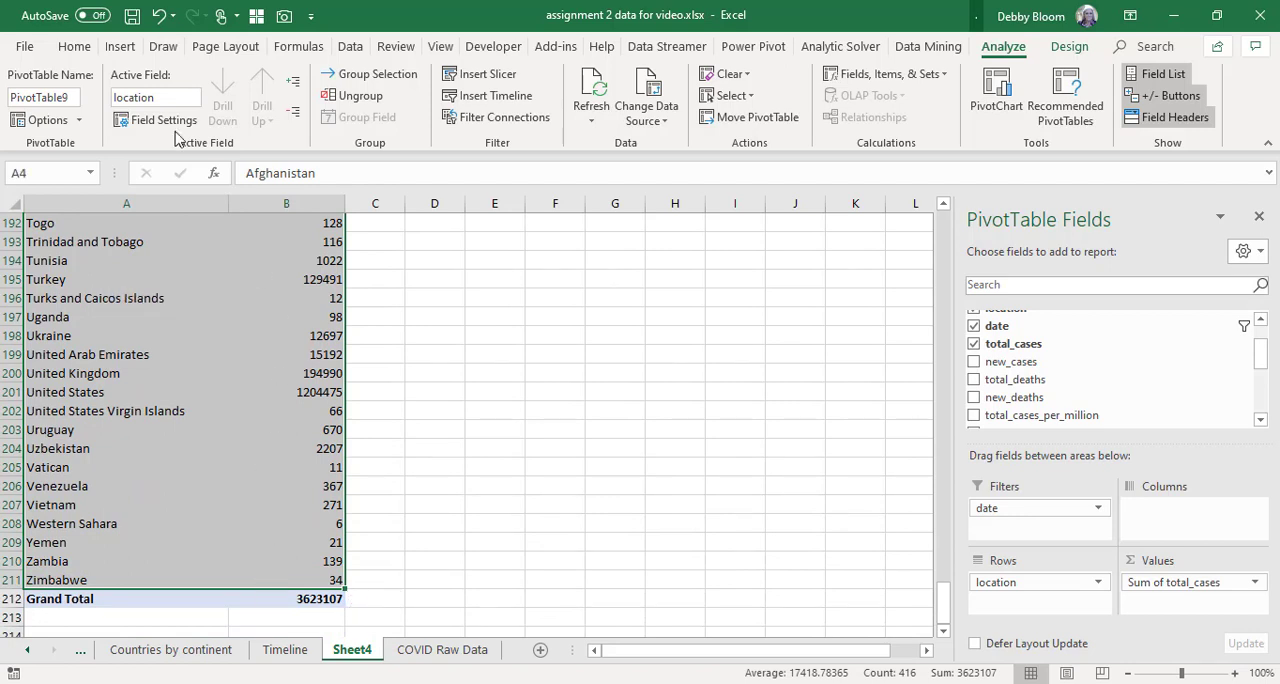
{"action": "left_click", "coordinate": [75, 47]}
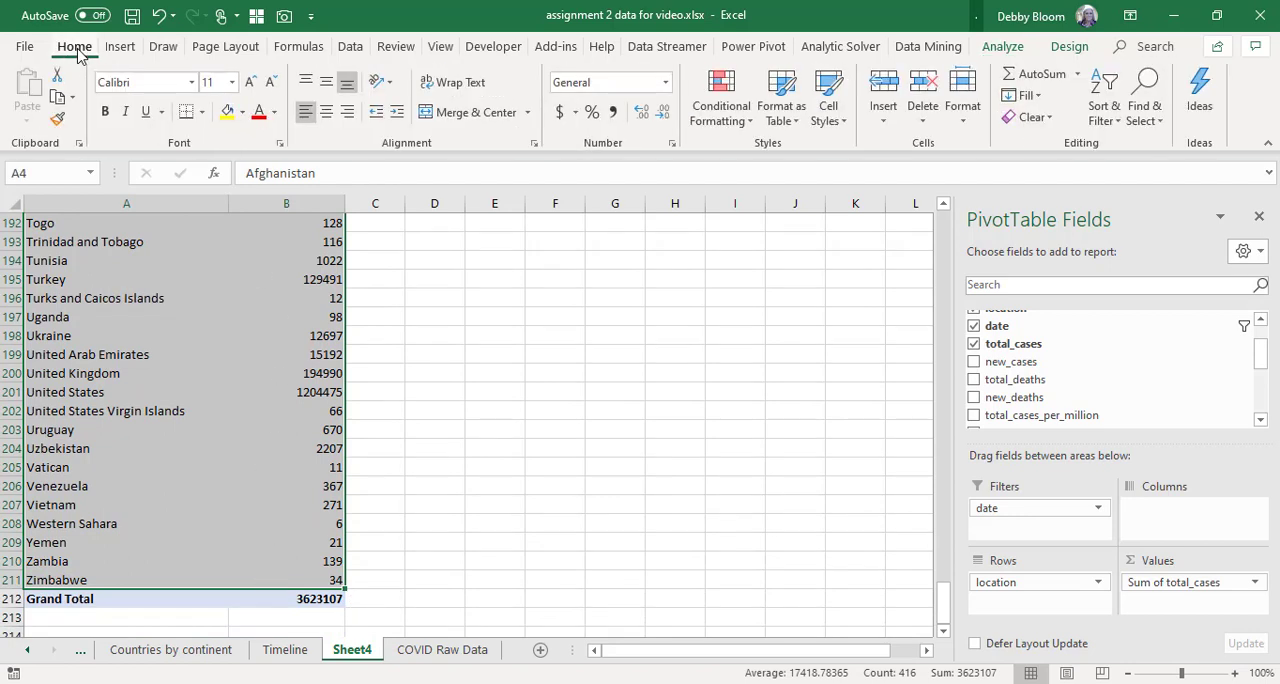
{"action": "left_click", "coordinate": [57, 97]}
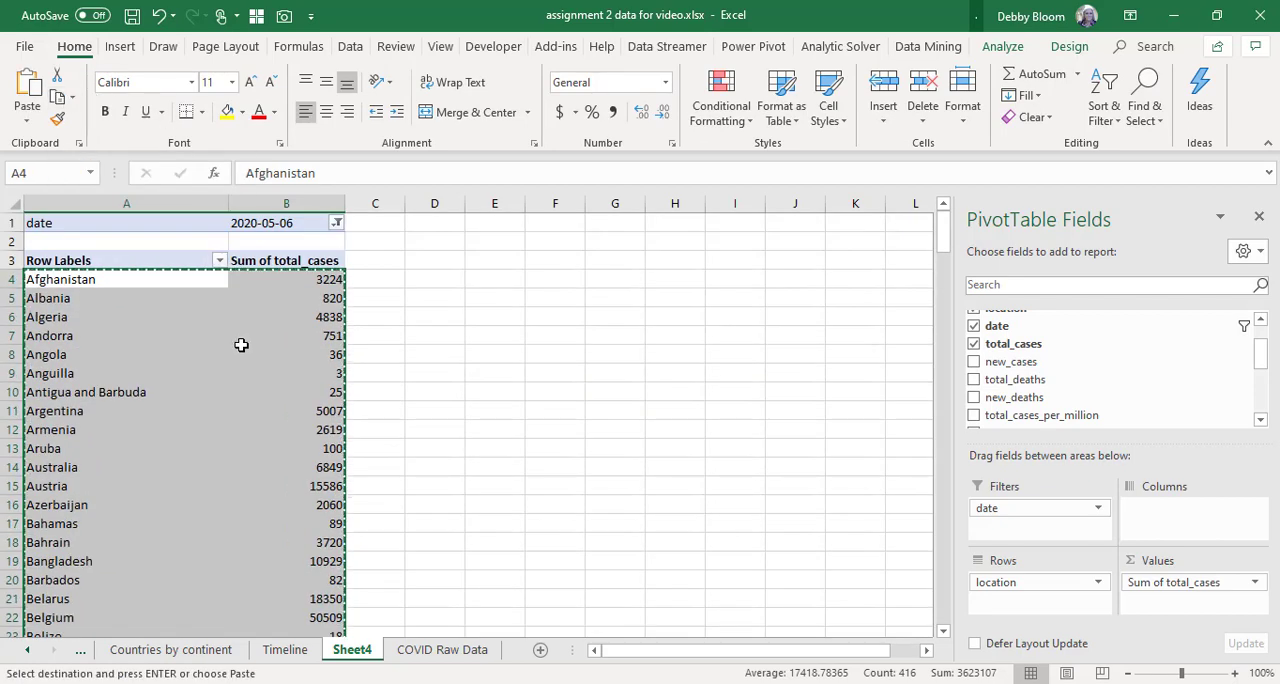
{"action": "right_click", "coordinate": [242, 344]}
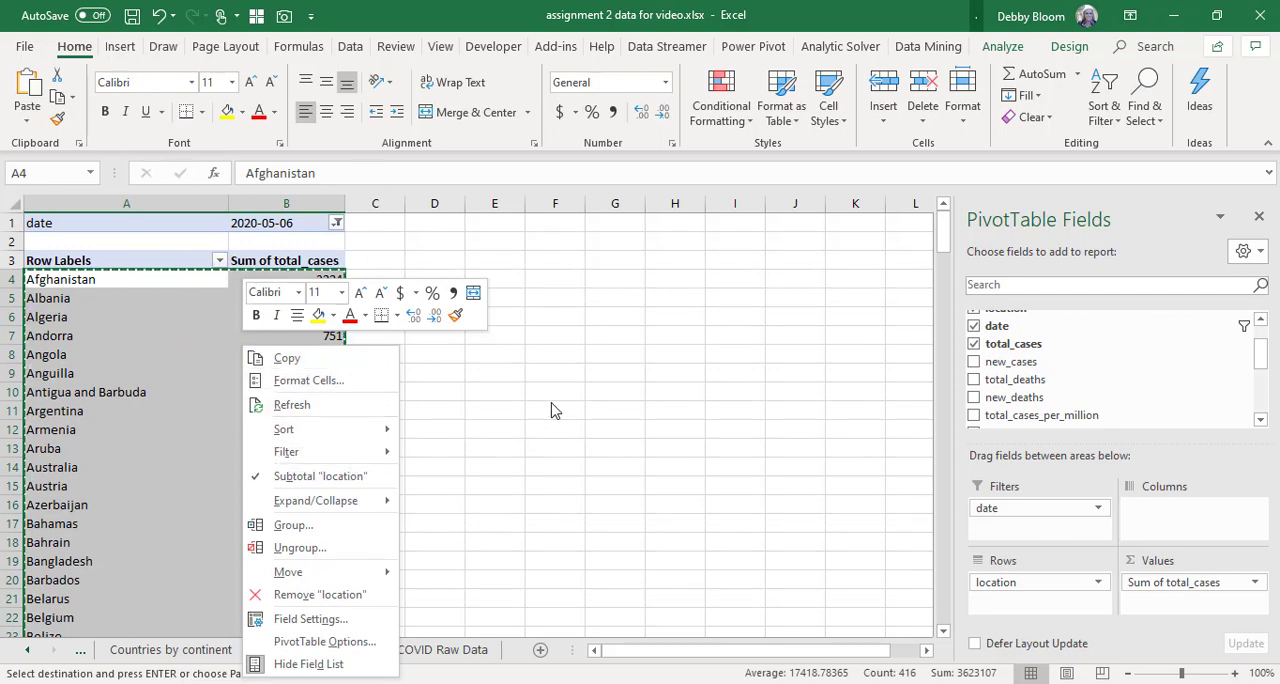
{"action": "left_click", "coordinate": [506, 226]}
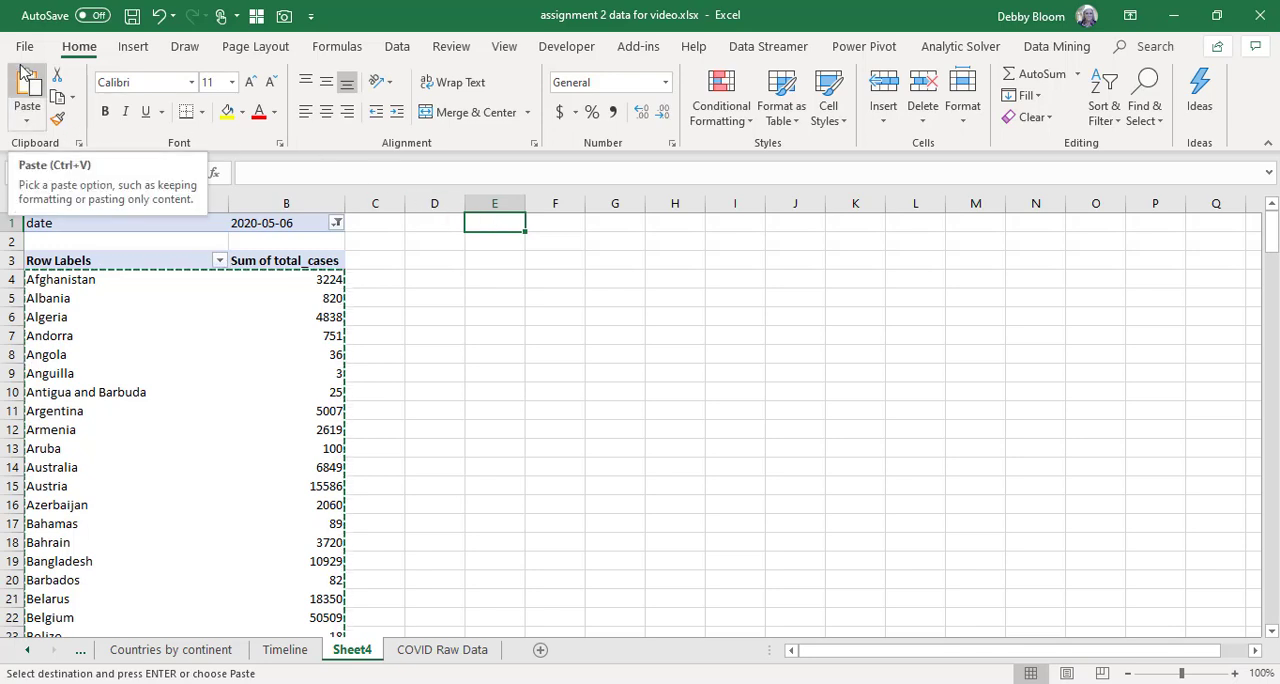
{"action": "left_click", "coordinate": [28, 122]}
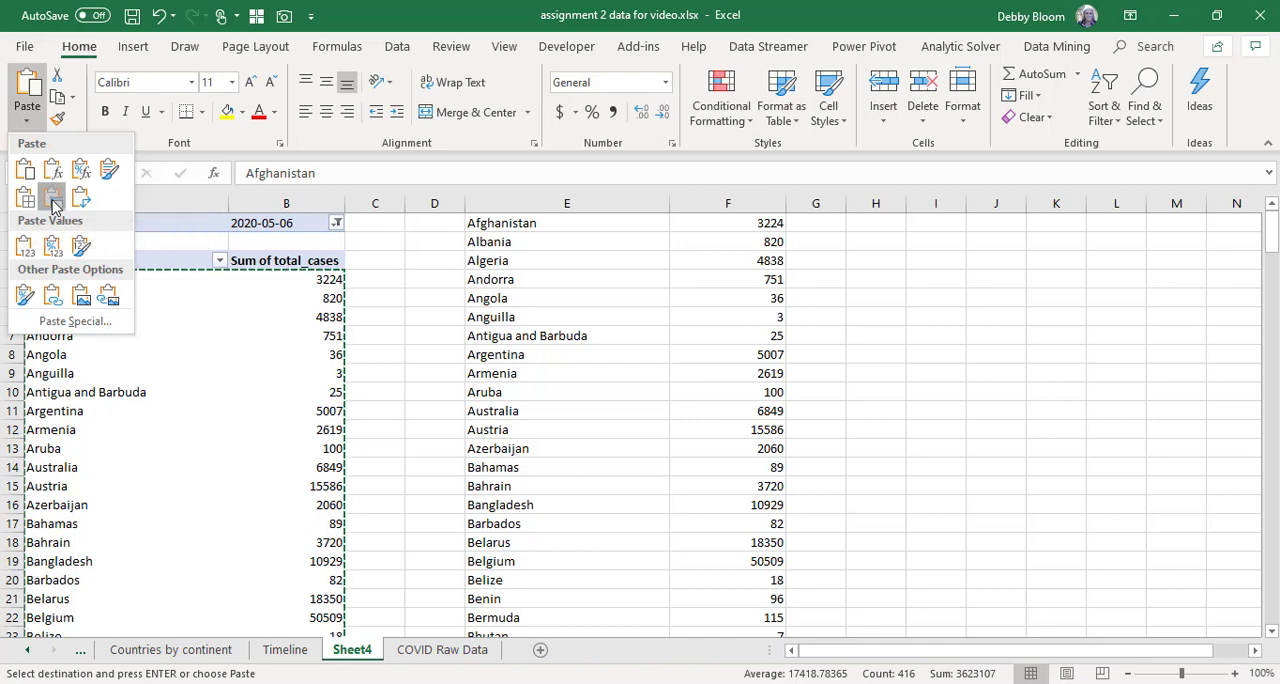
{"action": "left_click", "coordinate": [54, 202]}
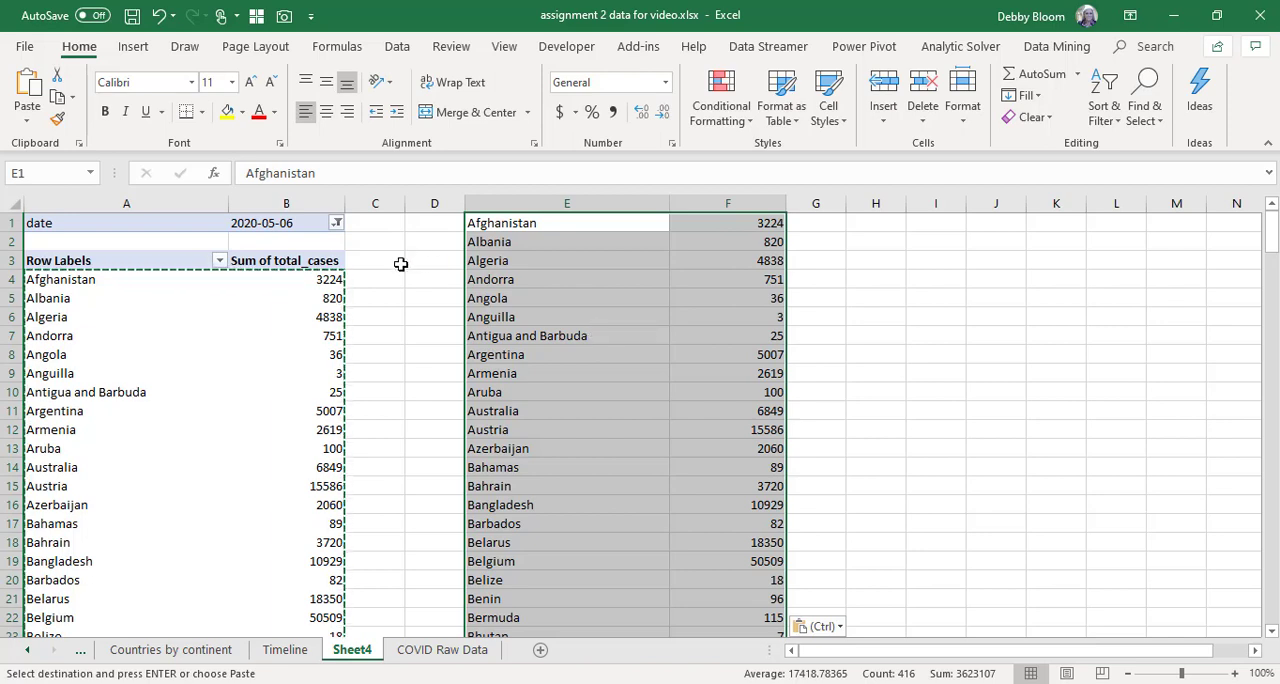
Insert a Filled Map chart of the pasted country data and enlarge it to reach into column J.
{"action": "left_click", "coordinate": [133, 47]}
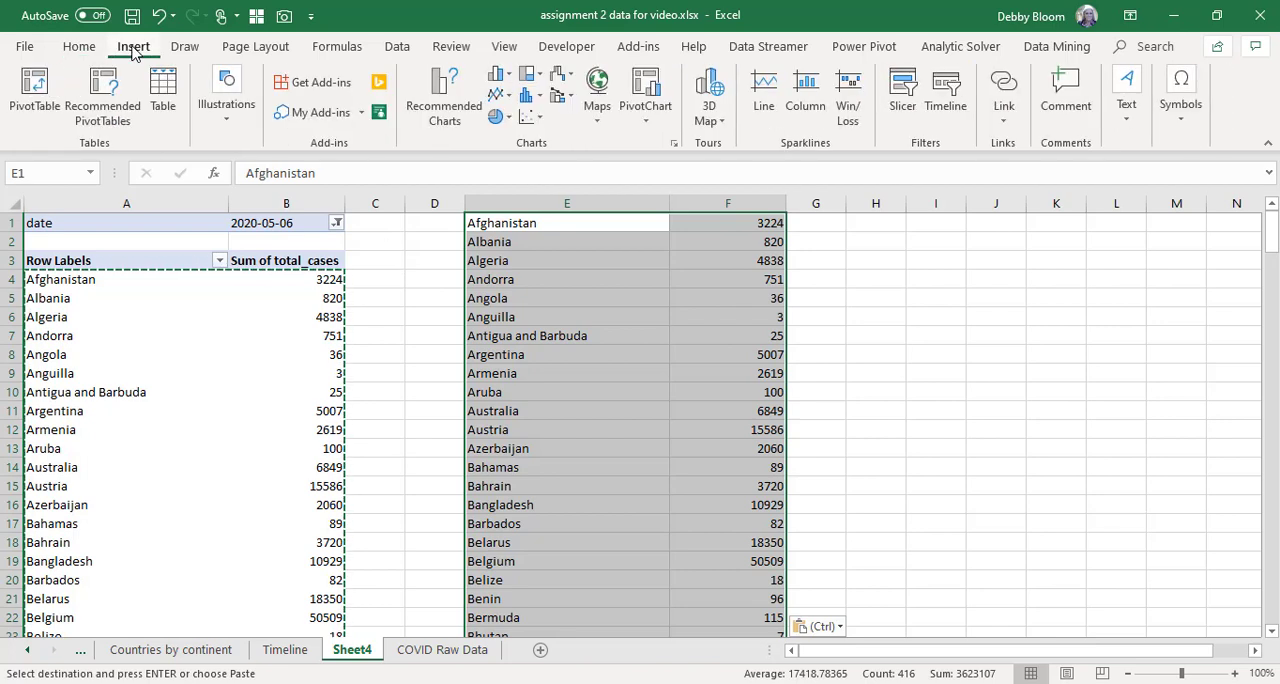
{"action": "left_click", "coordinate": [600, 124]}
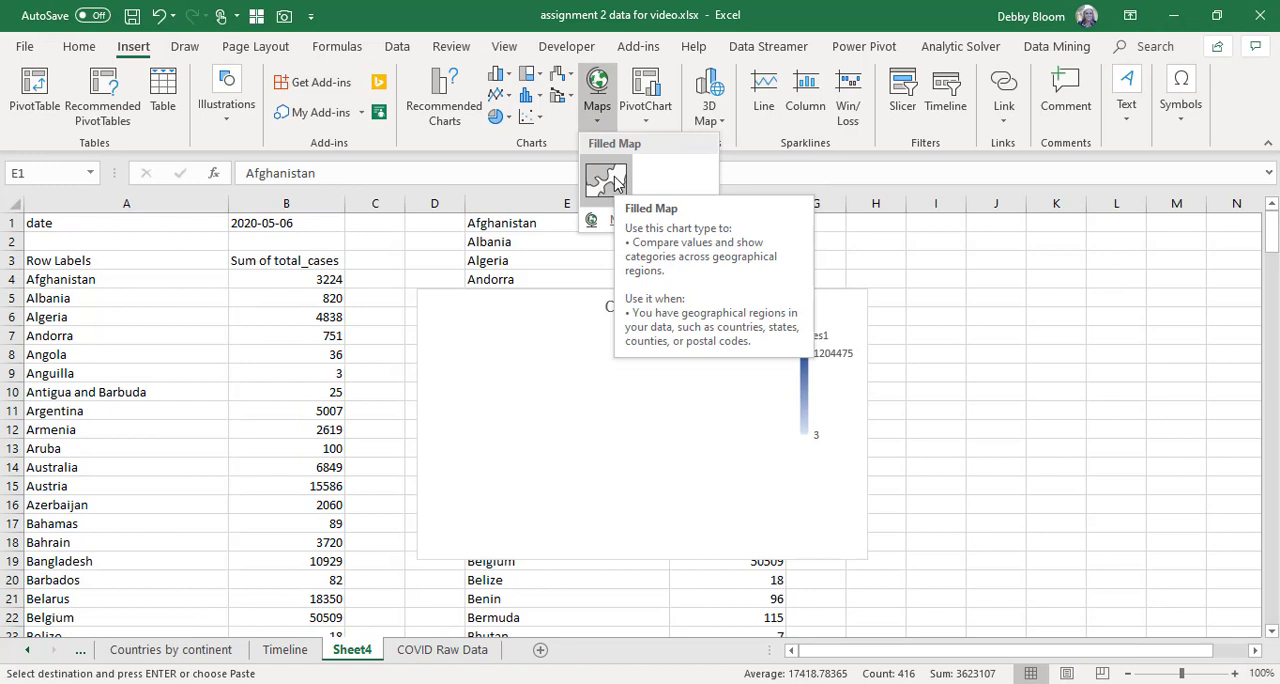
{"action": "left_click", "coordinate": [617, 181]}
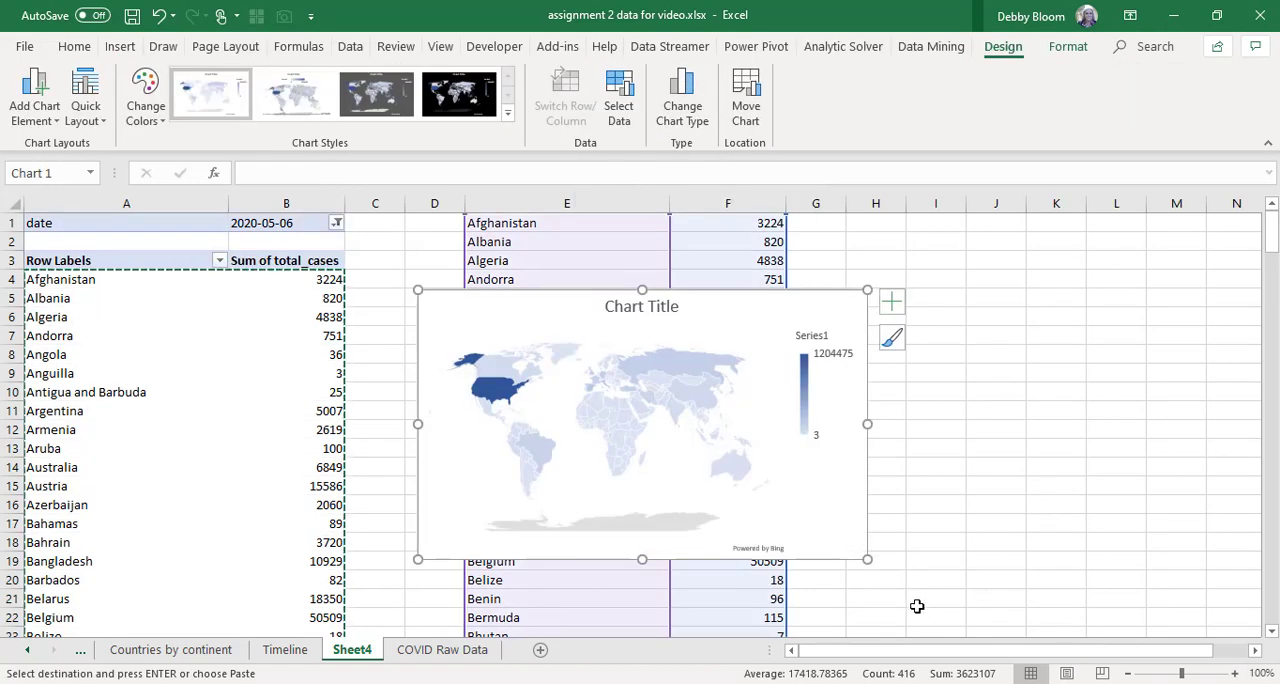
{"action": "left_click_drag", "start_coordinate": [866, 558], "coordinate": [991, 594]}
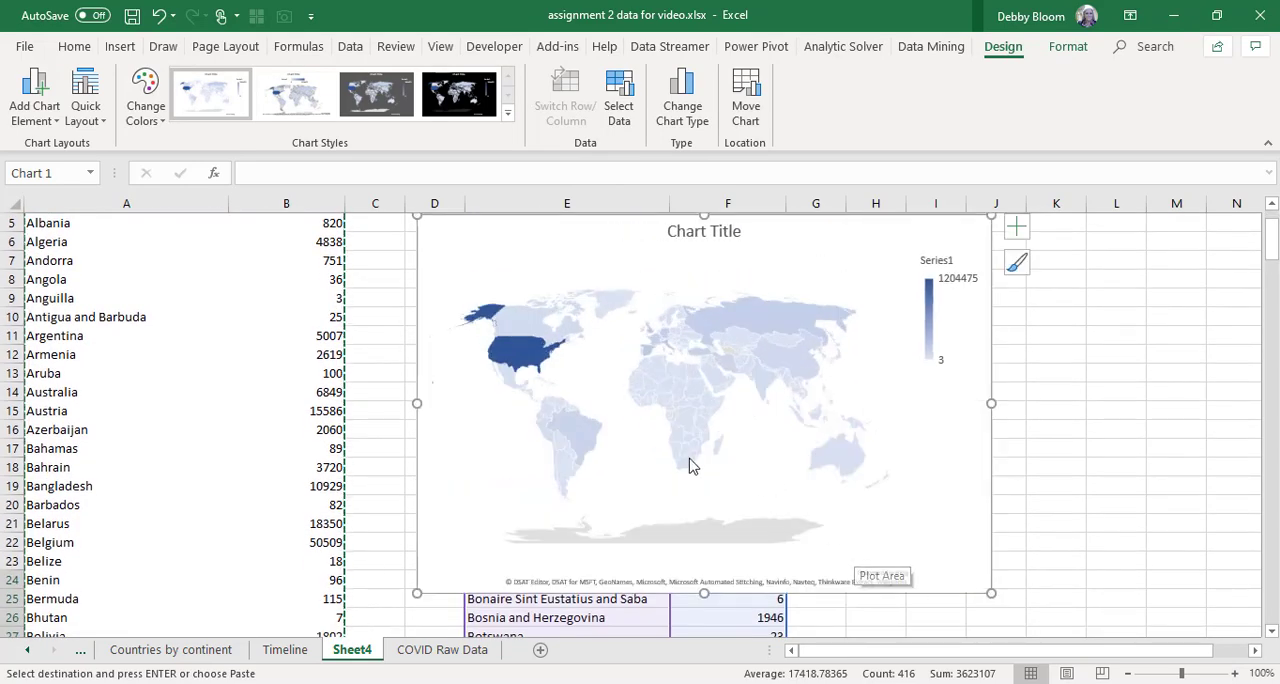
Show data labels on the map chart.
{"action": "mouse_move", "coordinate": [587, 433]}
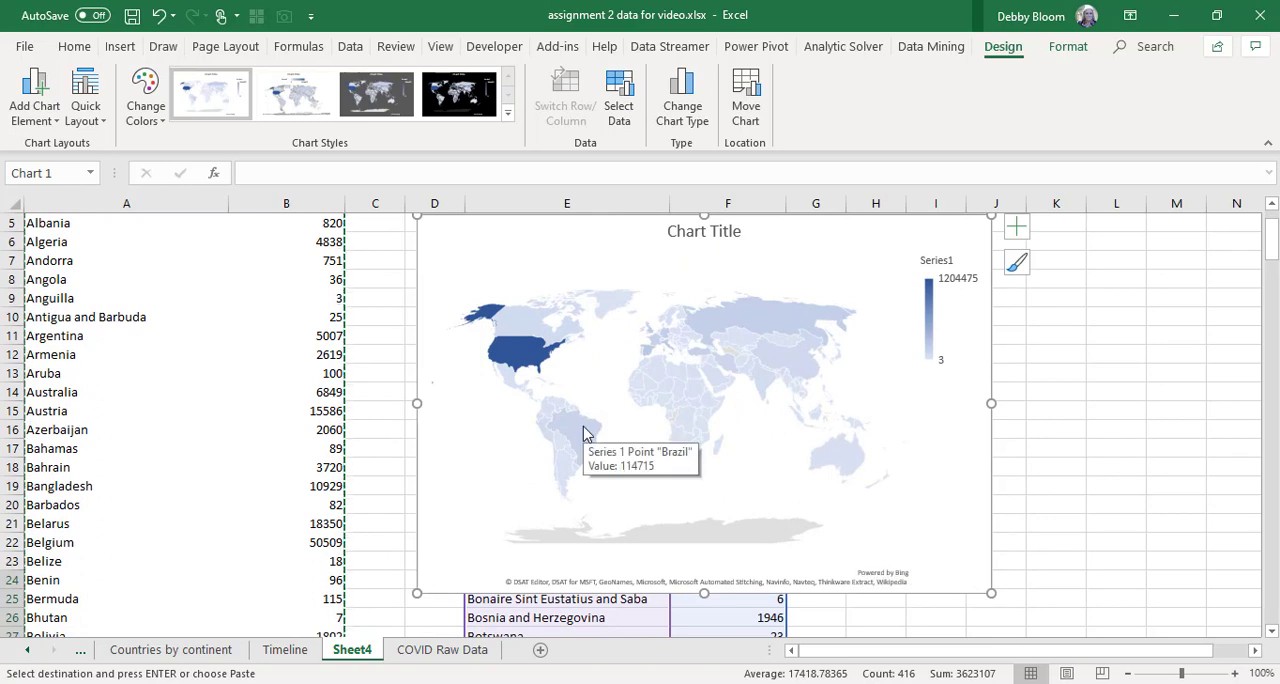
{"action": "mouse_move", "coordinate": [688, 380]}
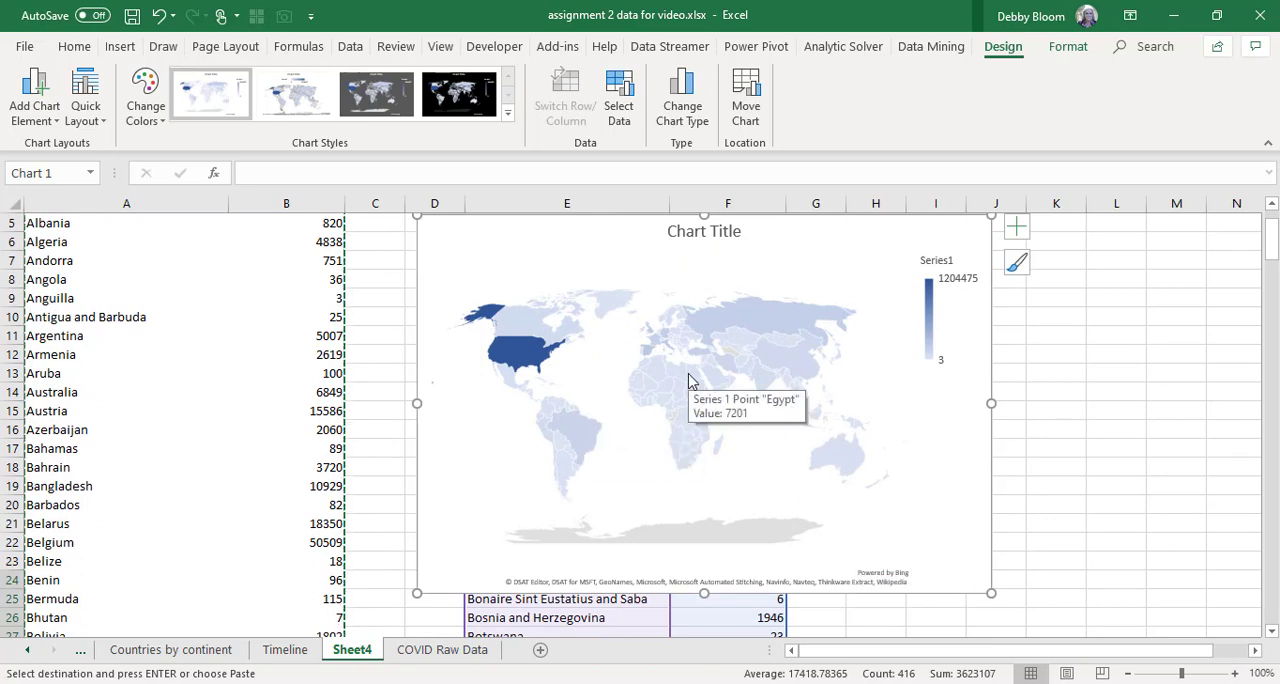
{"action": "mouse_move", "coordinate": [740, 324]}
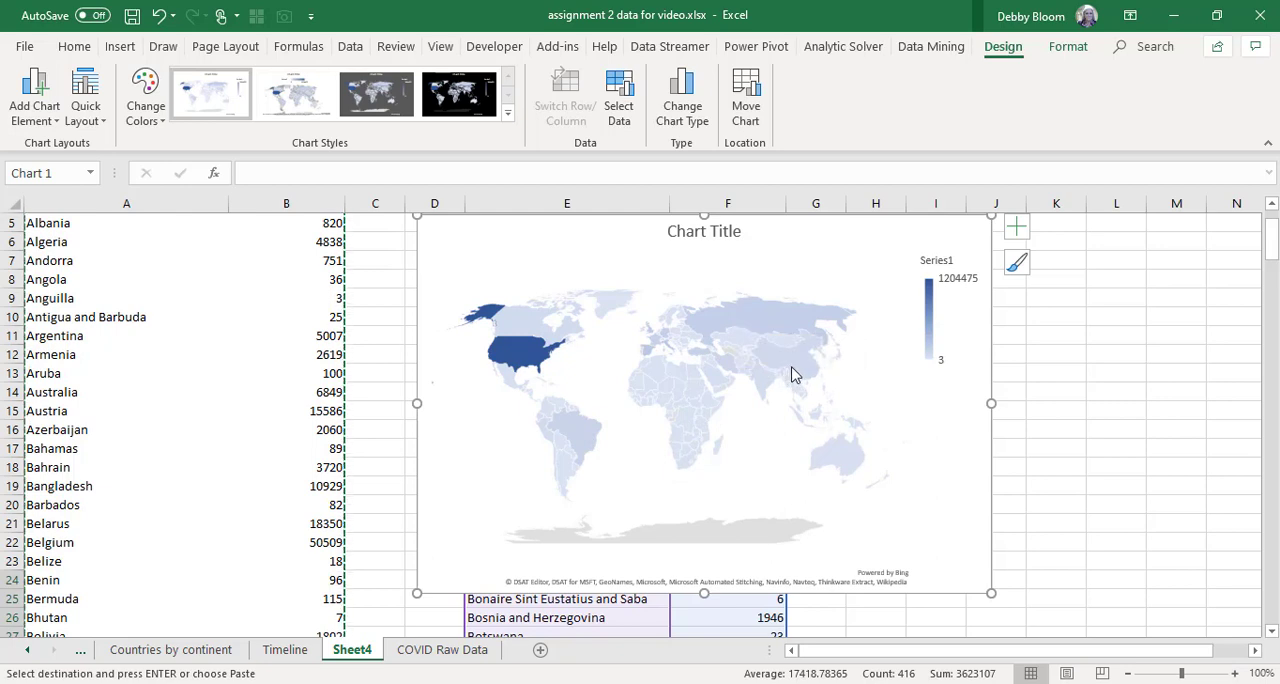
{"action": "mouse_move", "coordinate": [792, 373]}
{"action": "left_click", "coordinate": [53, 117]}
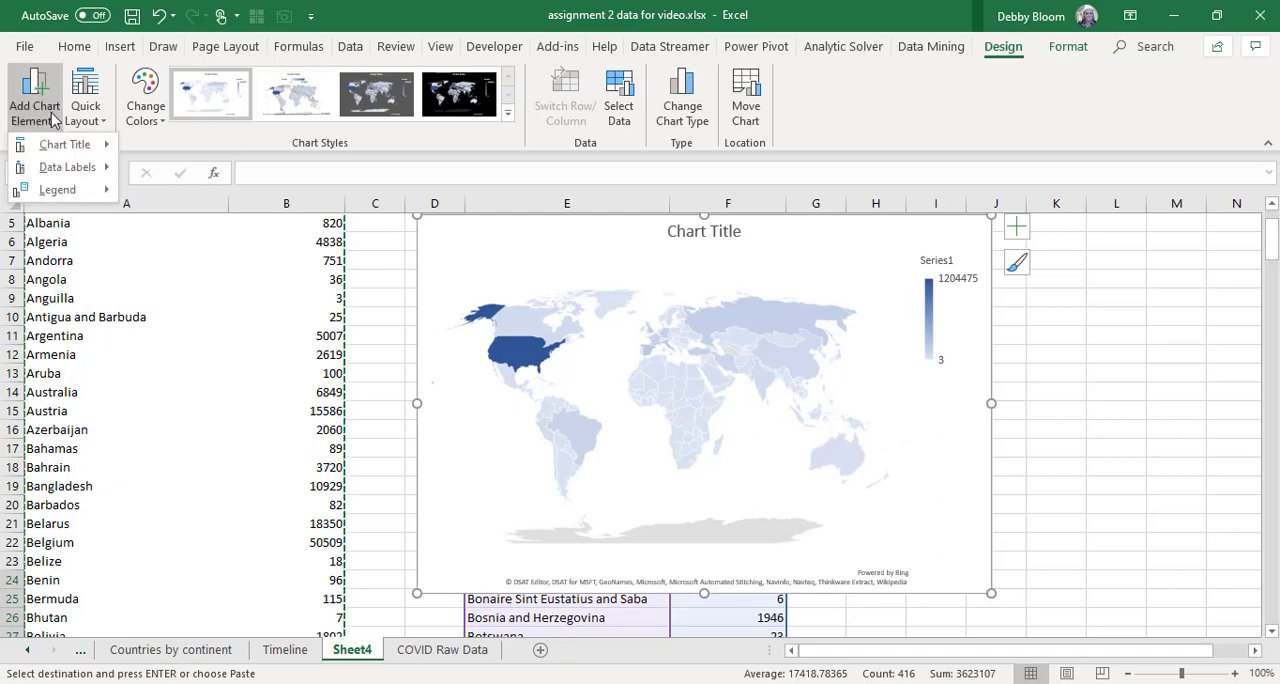
{"action": "mouse_move", "coordinate": [57, 168]}
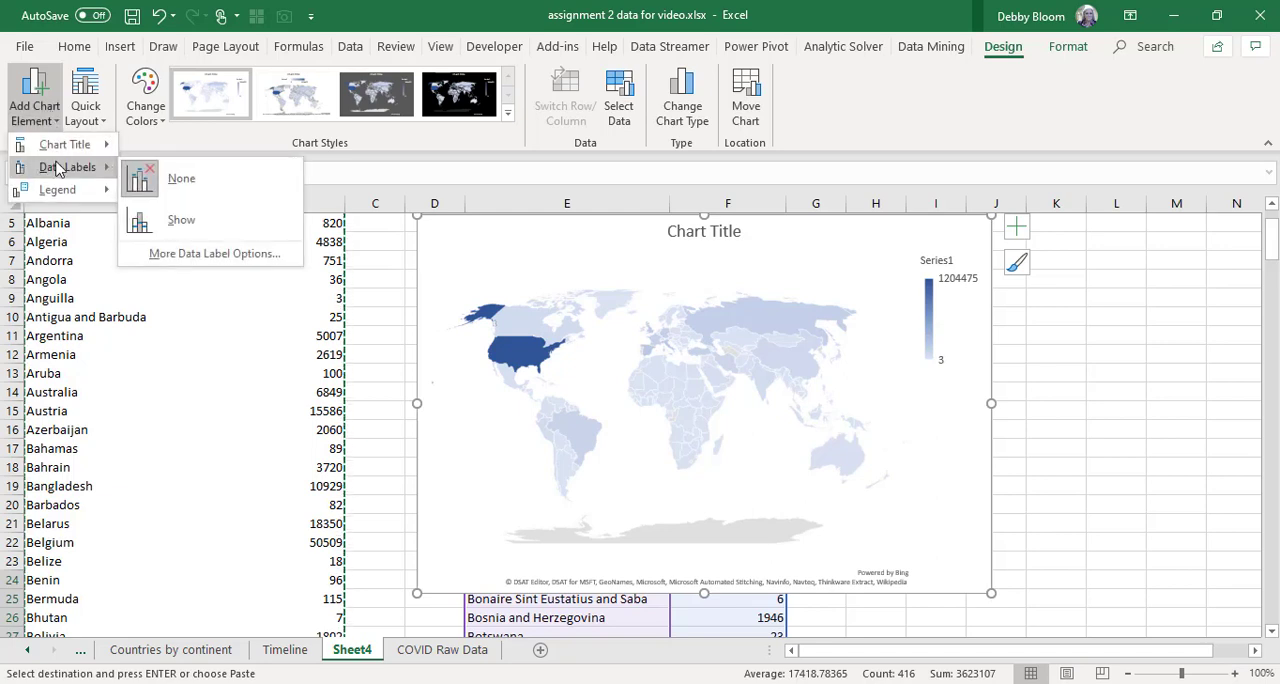
{"action": "left_click", "coordinate": [219, 230]}
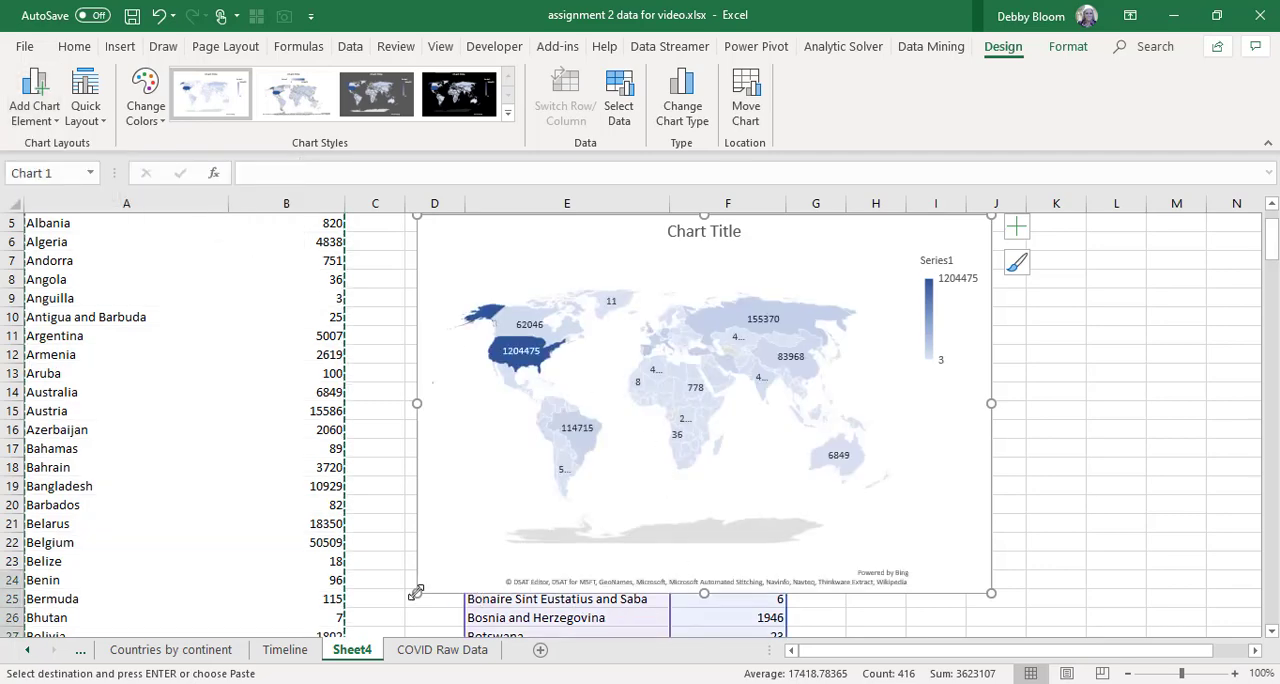
Enlarge the map chart from its lower-left corner so it extends into column C and down to row 26.
{"action": "scroll", "coordinate": [380, 615], "scroll_direction": "down", "scroll_amount": 2}
{"action": "left_click_drag", "start_coordinate": [413, 514], "coordinate": [374, 532]}
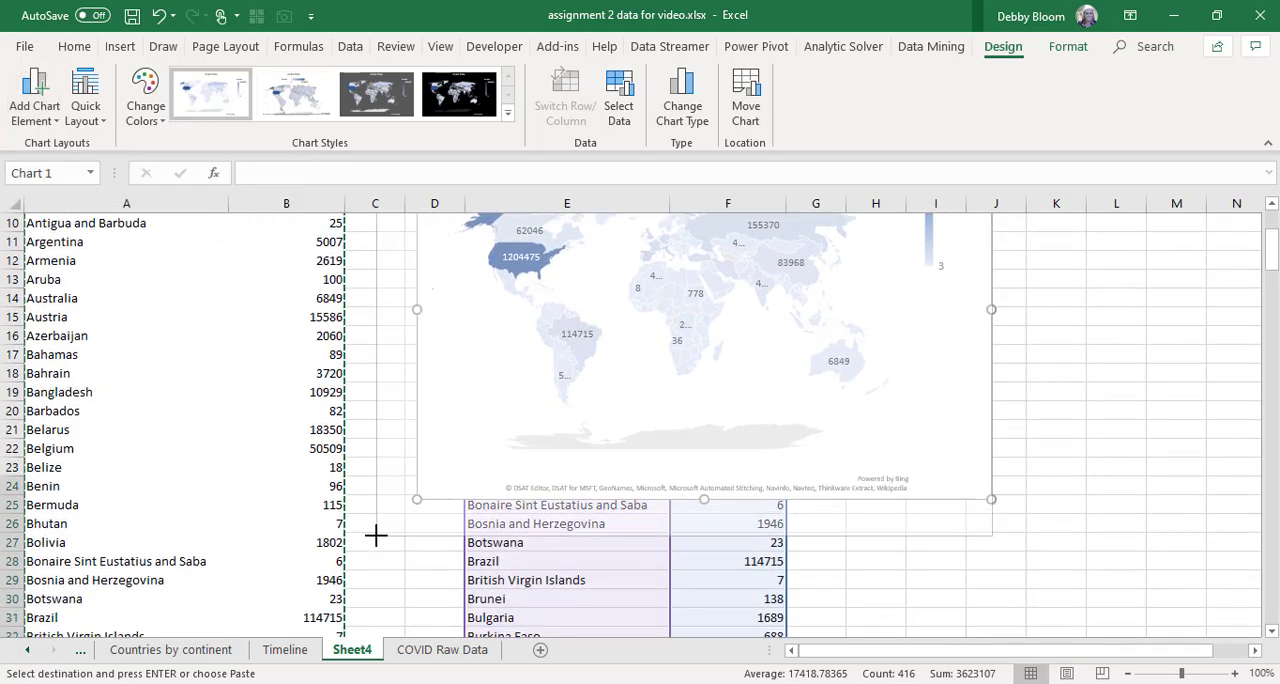
{"action": "scroll", "coordinate": [1011, 525], "scroll_direction": "up", "scroll_amount": 2}
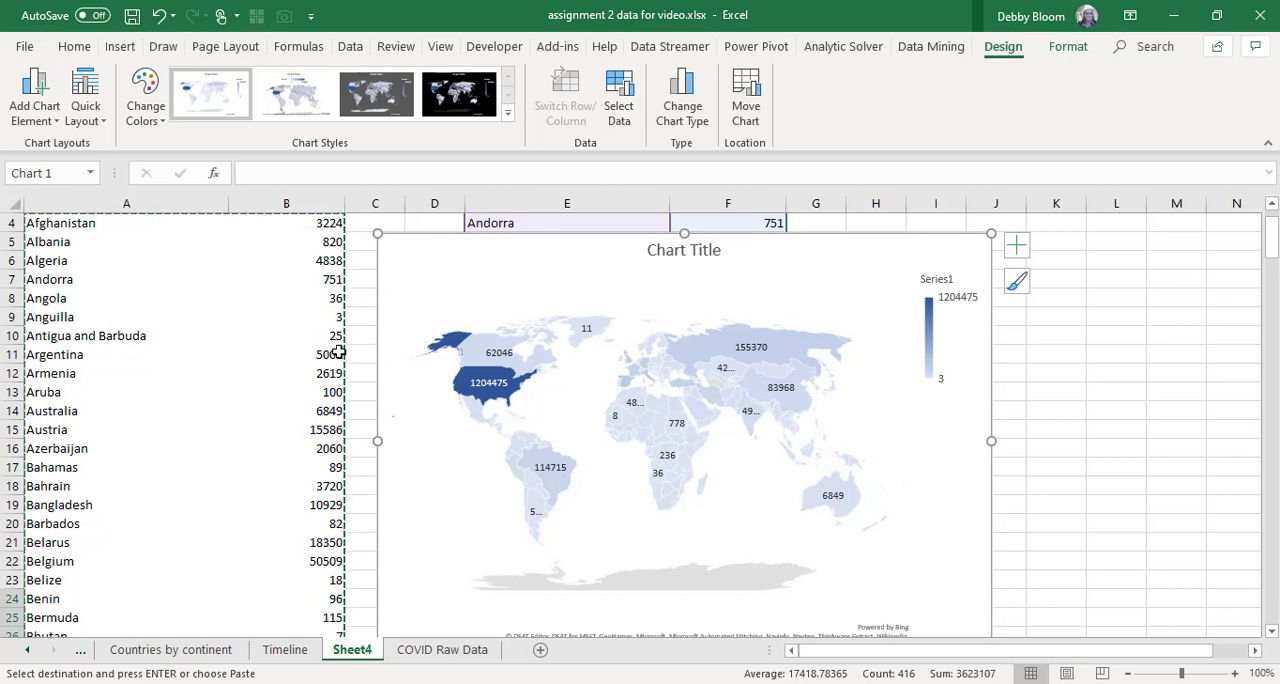
Format the pasted case totals in column F with comma style and no decimal places.
{"action": "left_click", "coordinate": [257, 430]}
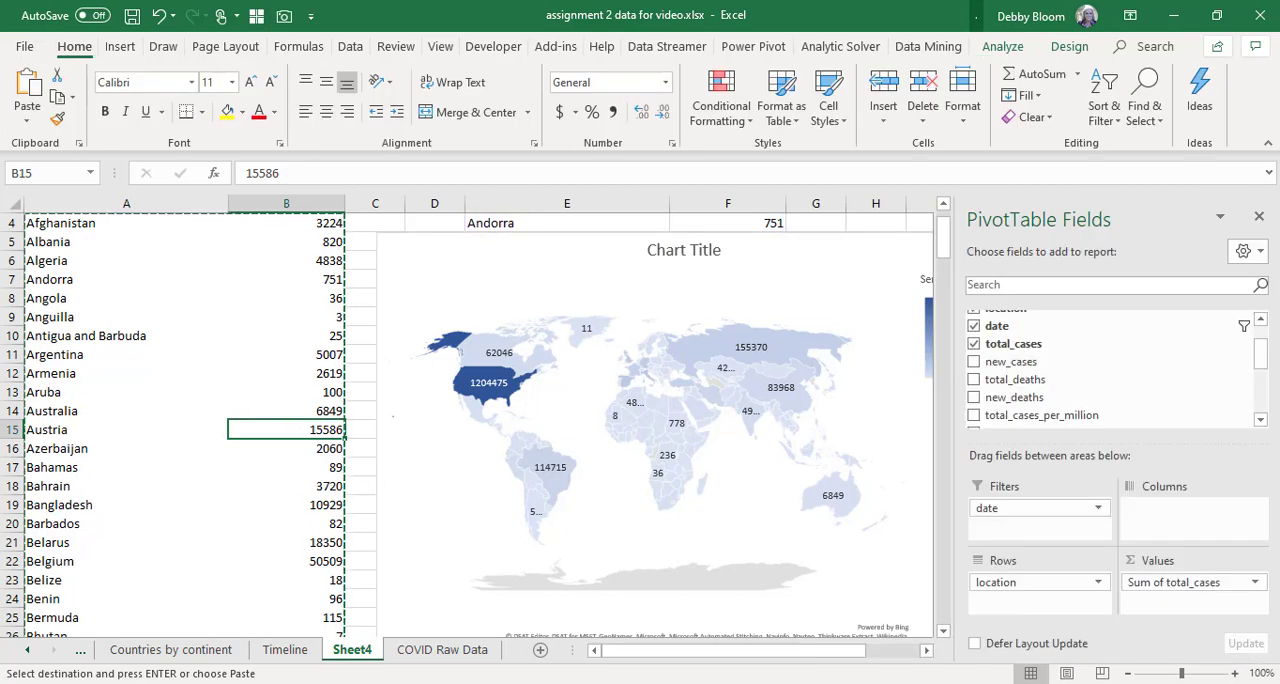
{"action": "left_click", "coordinate": [432, 290]}
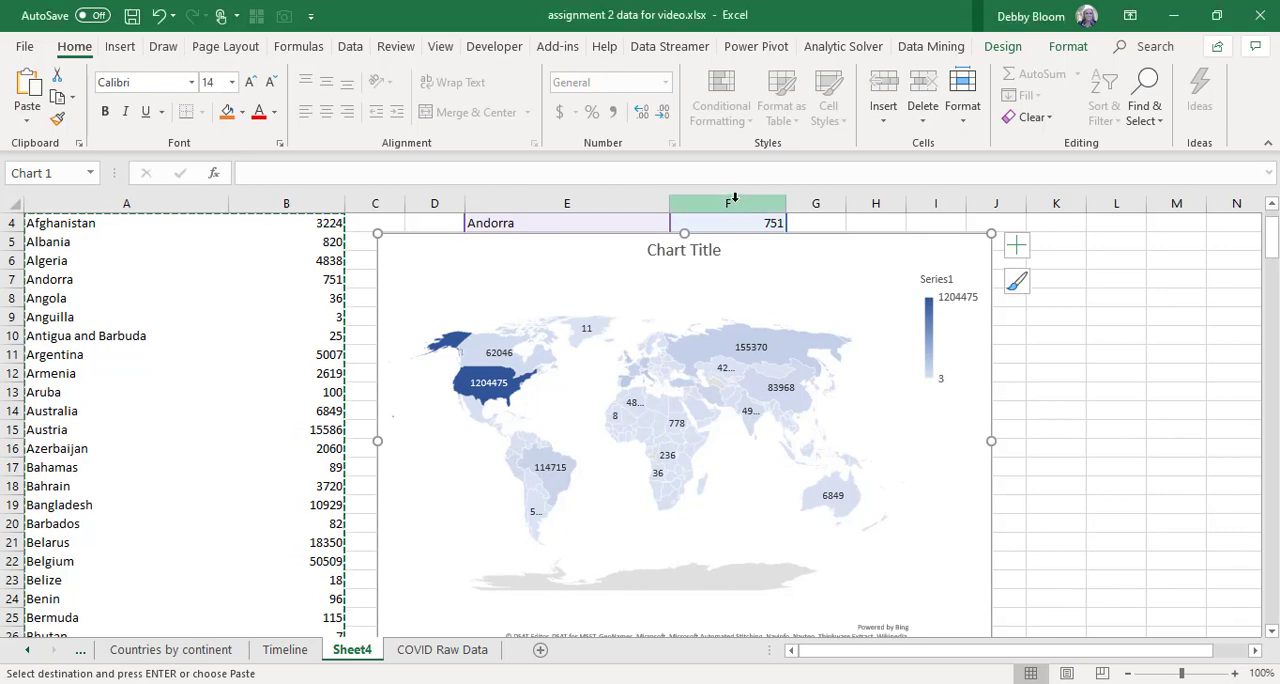
{"action": "left_click", "coordinate": [733, 197]}
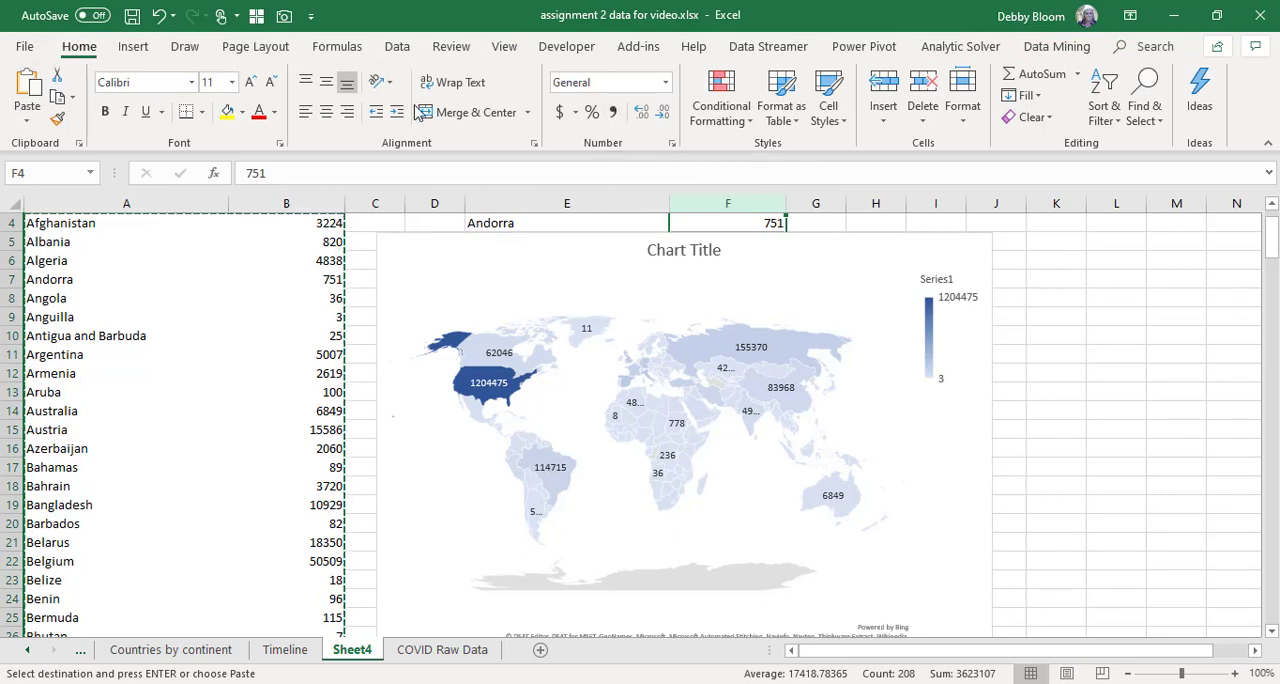
{"action": "left_click", "coordinate": [617, 117]}
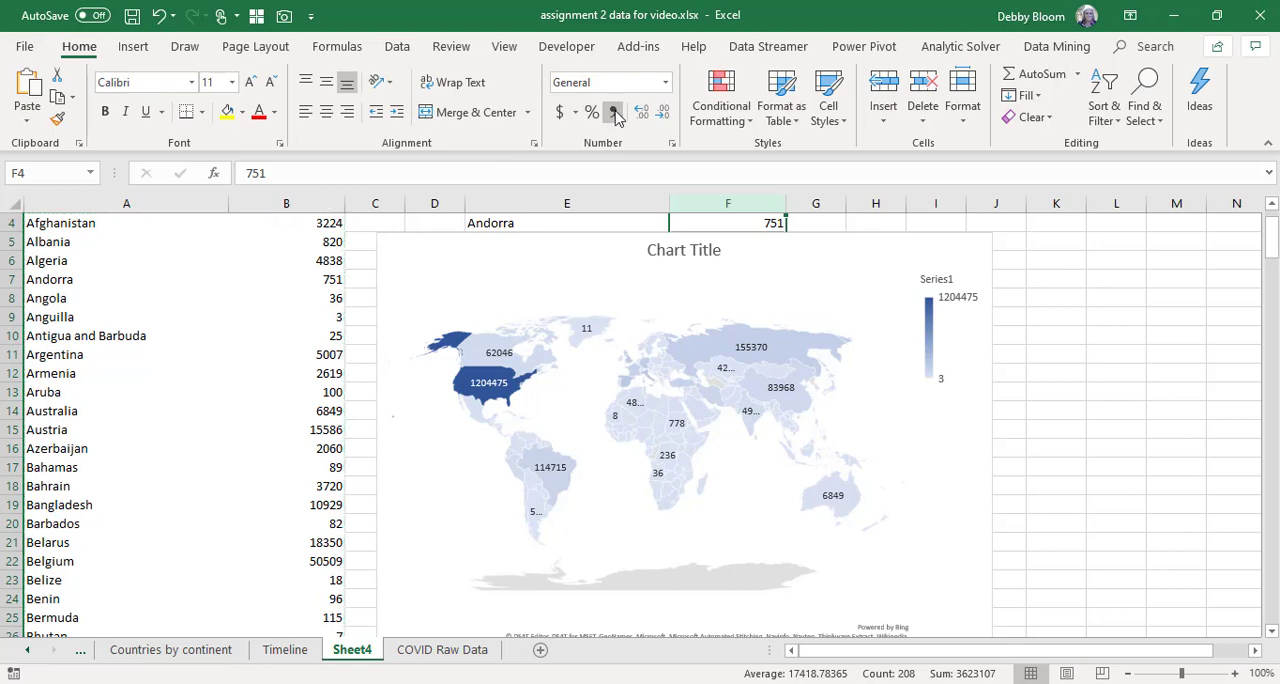
{"action": "left_click", "coordinate": [665, 114]}
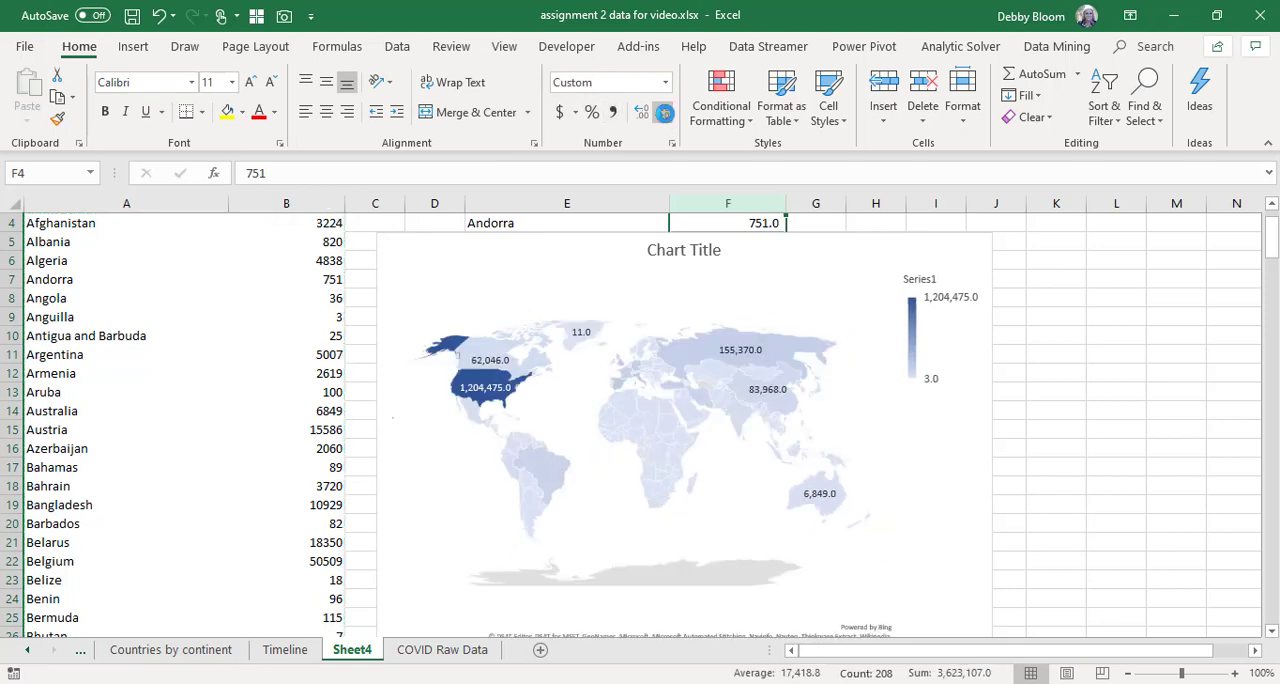
{"action": "left_click", "coordinate": [665, 114]}
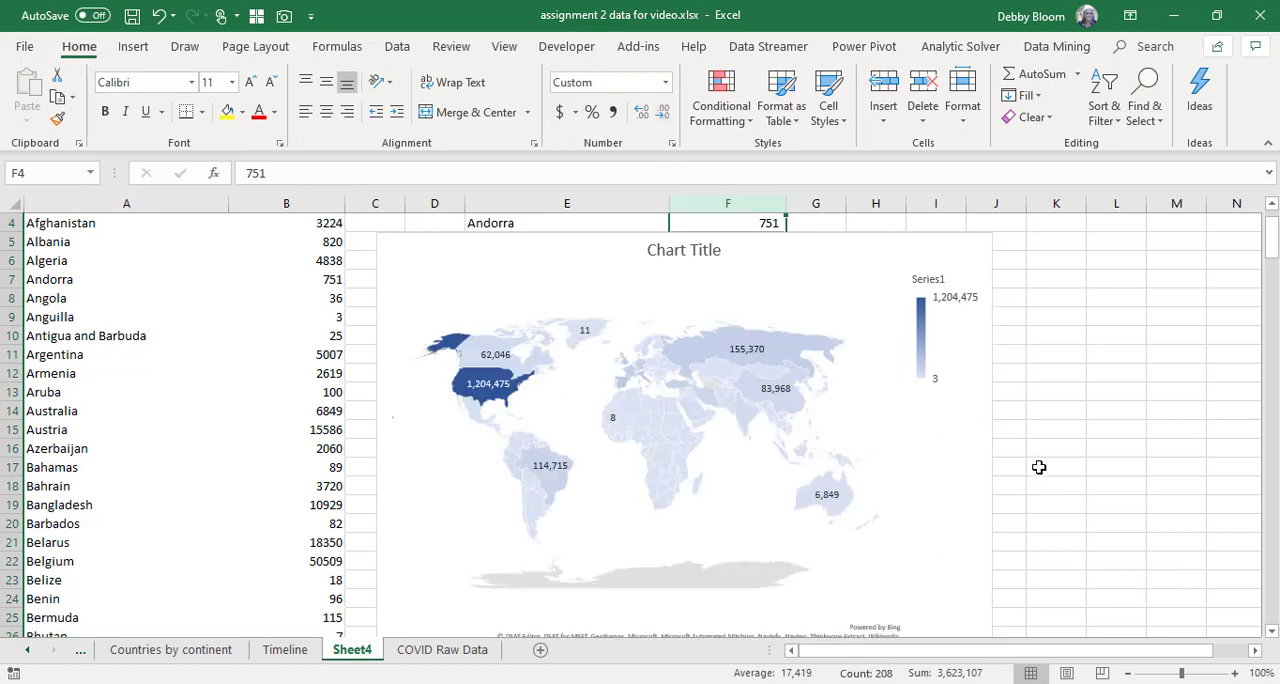
Widen the map chart on both sides so it spans from column B to the end of column K.
{"action": "left_click", "coordinate": [978, 443]}
{"action": "left_click_drag", "start_coordinate": [991, 441], "coordinate": [1088, 440]}
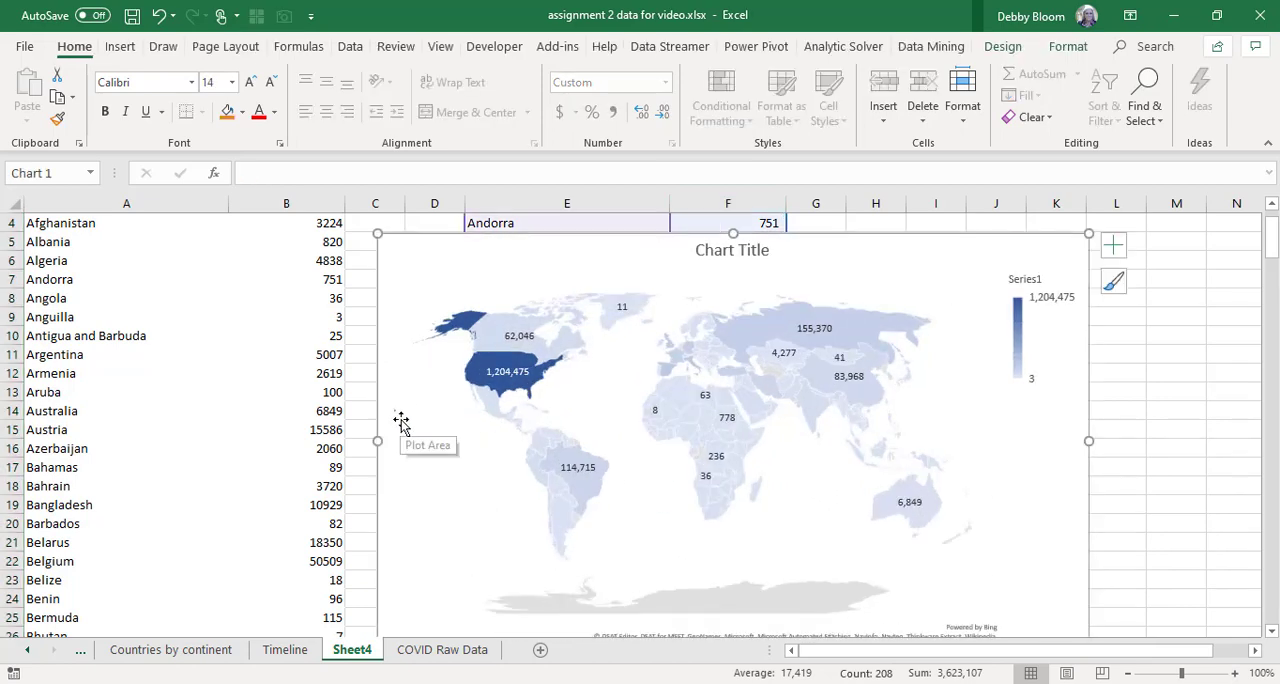
{"action": "left_click_drag", "start_coordinate": [376, 440], "coordinate": [256, 440]}
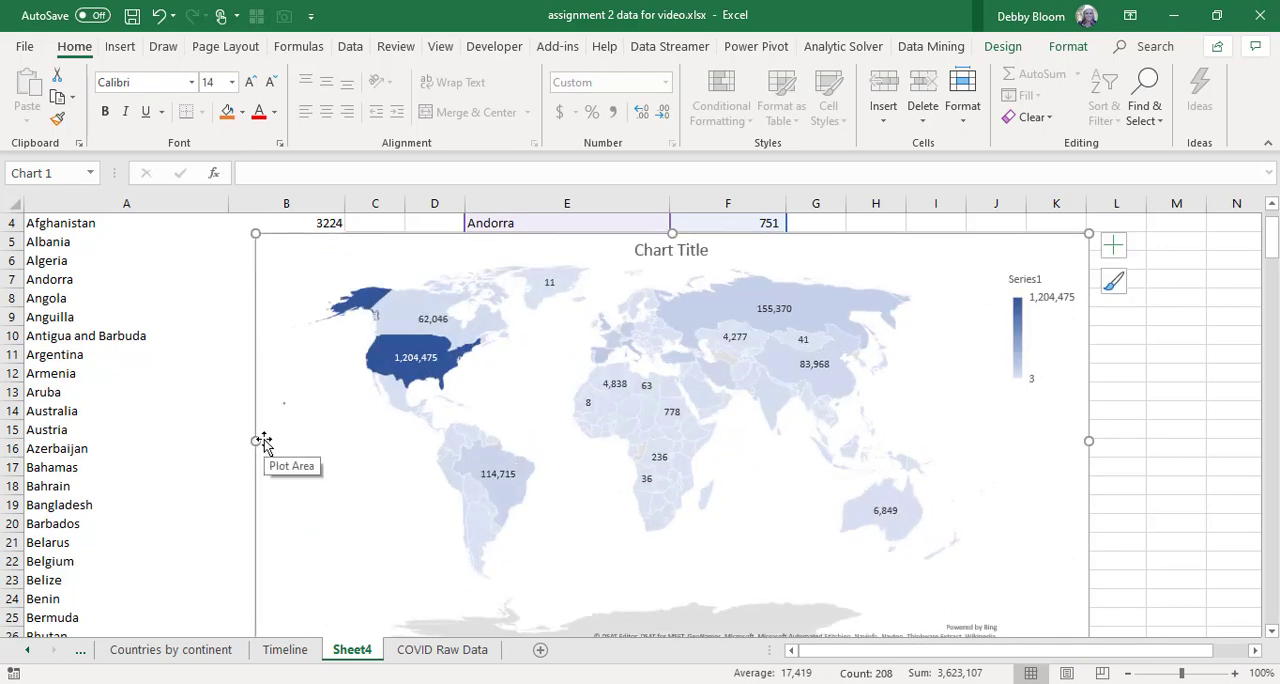